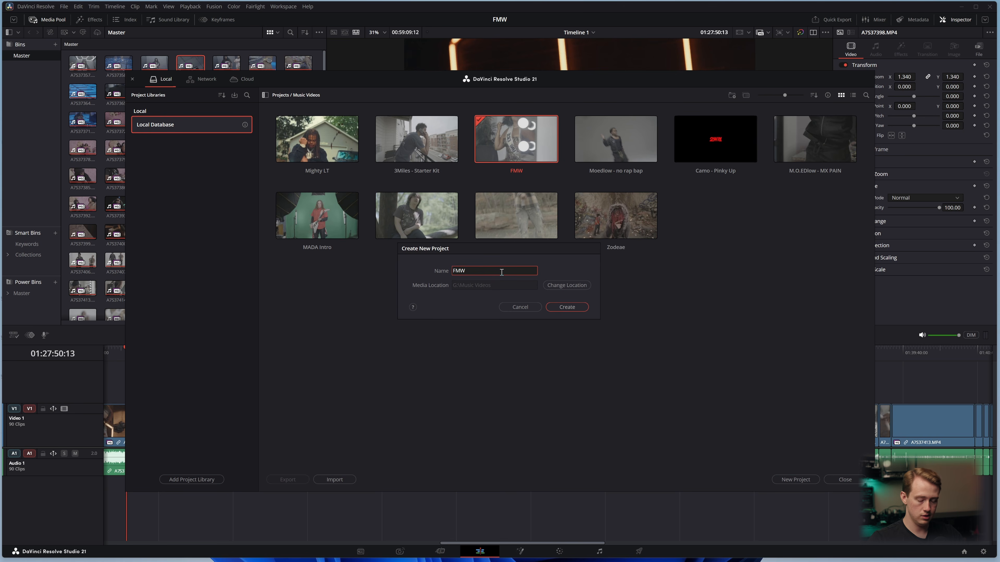
Name the new project FMW - Music Video and create it.
{"action": "type", "text": "- Music Video"}
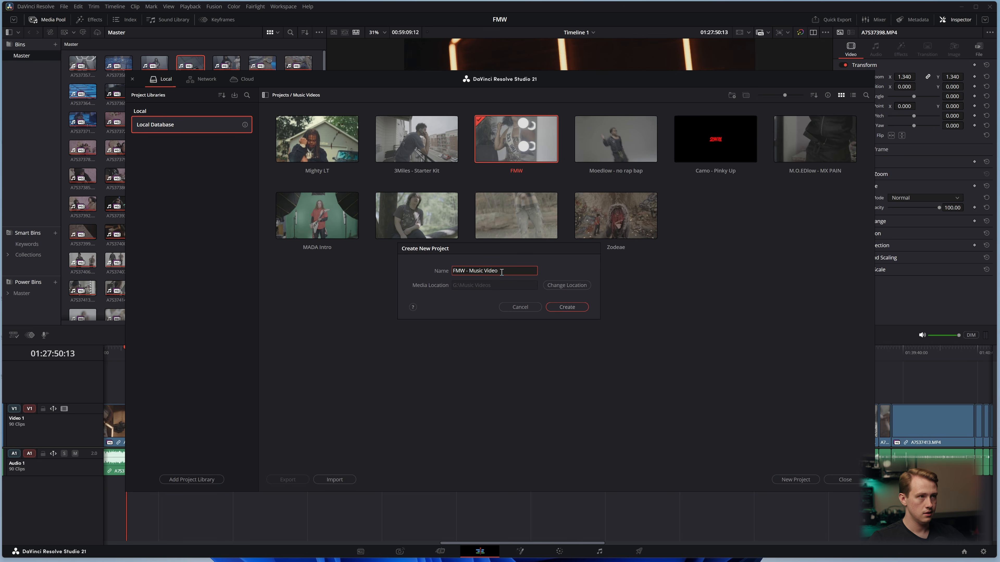
{"action": "left_click", "coordinate": [566, 307]}
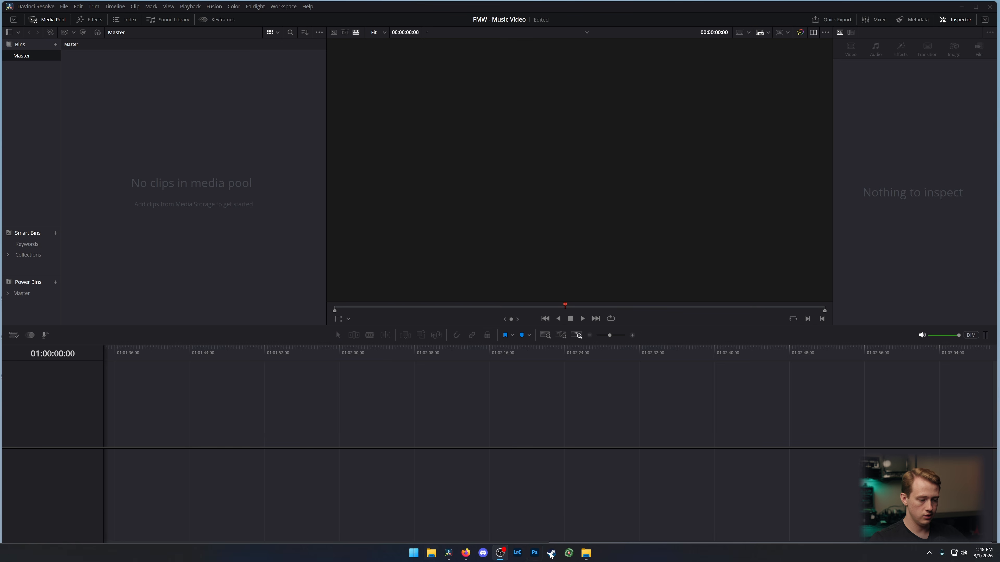
Import all the music video footage and the song file from File Explorer into the project's Master bin.
{"action": "mouse_move", "coordinate": [586, 553]}
{"action": "left_click", "coordinate": [619, 511]}
{"action": "left_click_drag", "start_coordinate": [629, 207], "coordinate": [397, 3]}
{"action": "left_click_drag", "start_coordinate": [342, 180], "coordinate": [148, 138]}
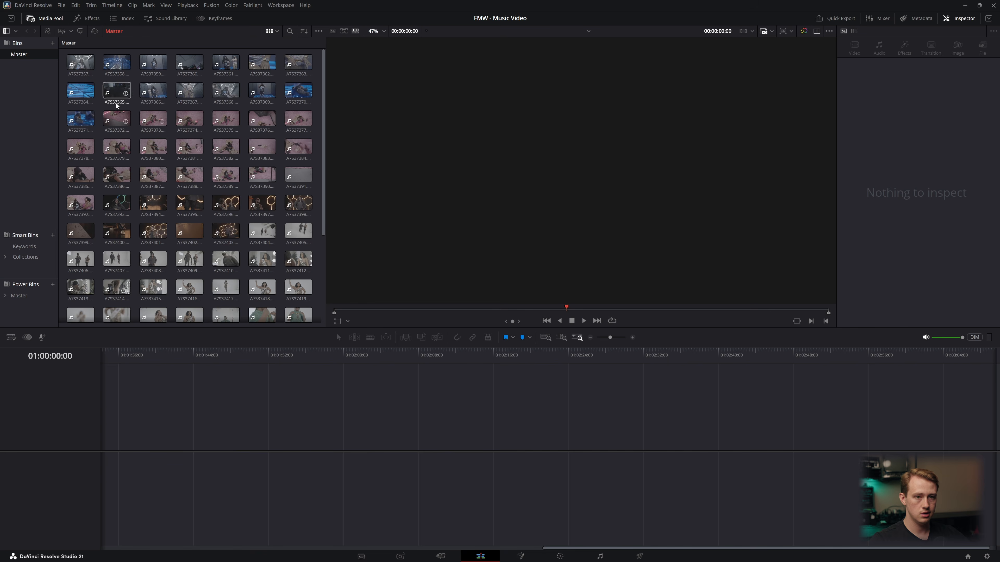
{"action": "scroll", "coordinate": [152, 285], "scroll_direction": "down", "scroll_amount": 3}
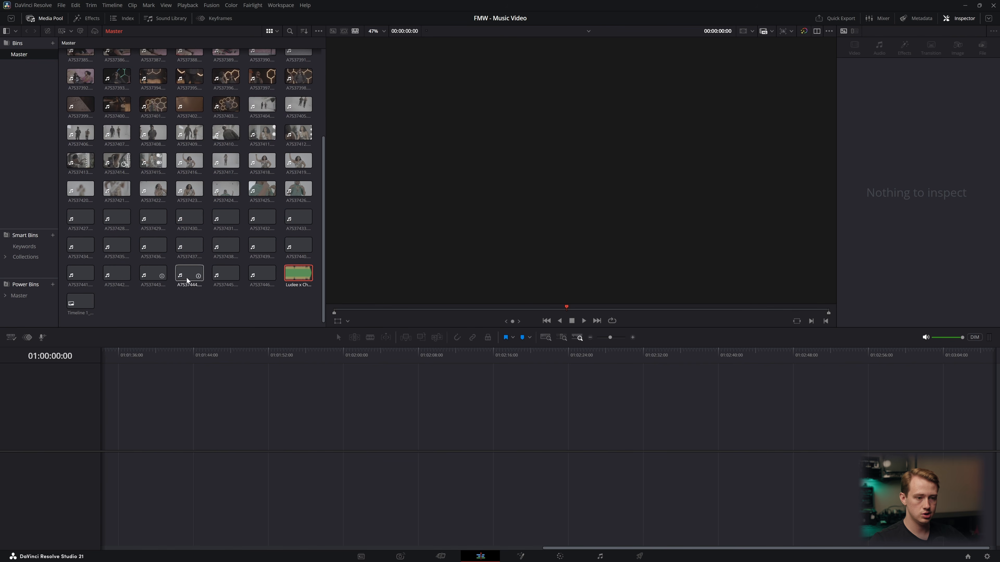
{"action": "scroll", "coordinate": [171, 297], "scroll_direction": "up", "scroll_amount": 3}
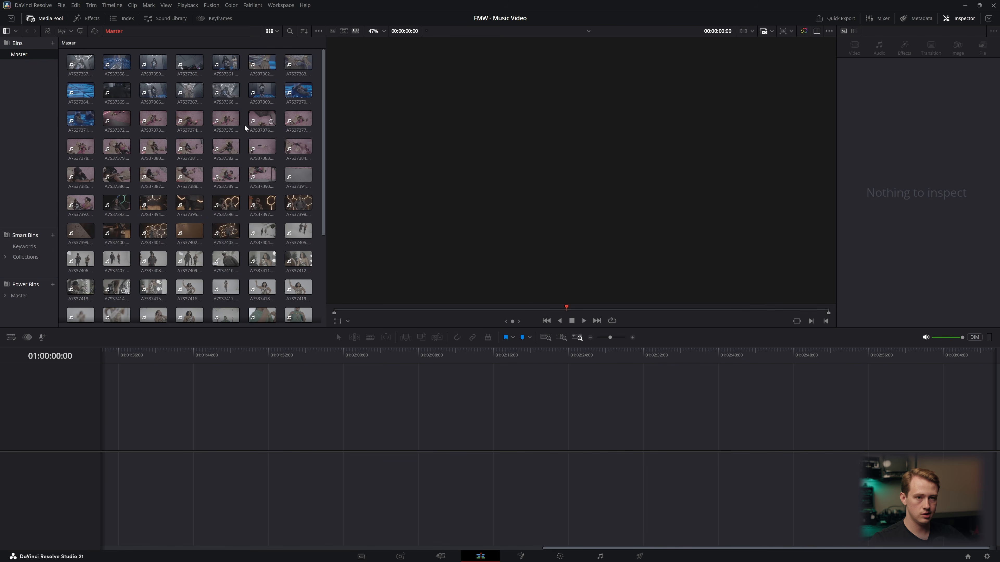
{"action": "left_click", "coordinate": [79, 63]}
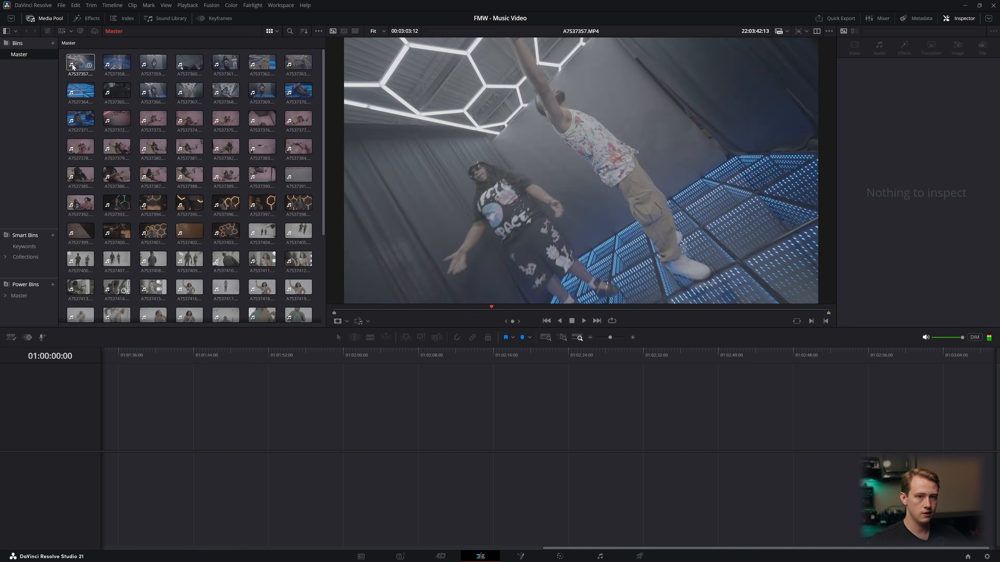
Add two new bins under Master and name the first one Performance.
{"action": "right_click", "coordinate": [33, 72]}
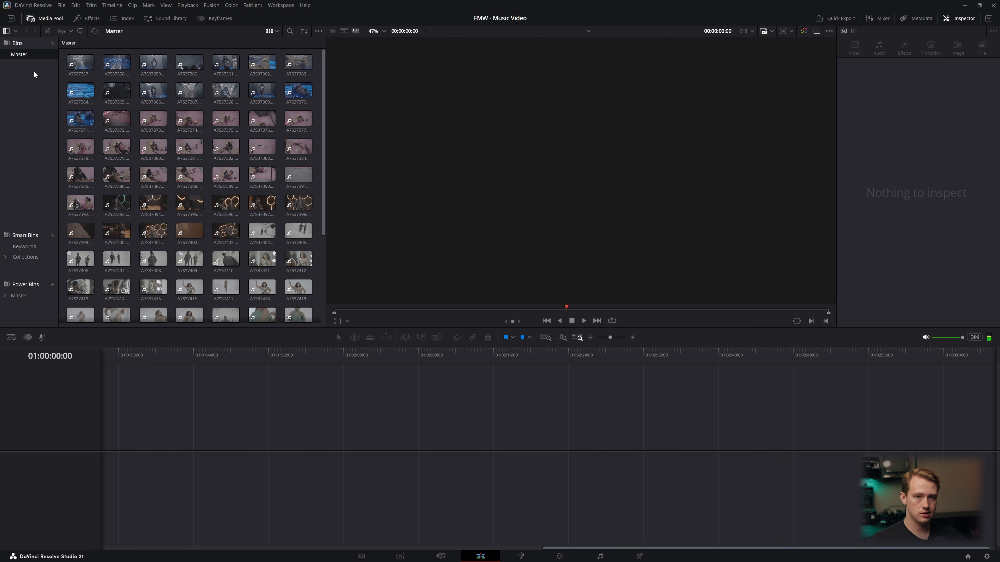
{"action": "left_click", "coordinate": [47, 78]}
{"action": "right_click", "coordinate": [32, 95]}
{"action": "left_click", "coordinate": [39, 100]}
{"action": "left_click", "coordinate": [23, 65]}
{"action": "type", "text": "Performance"}
{"action": "key", "text": "Return"}
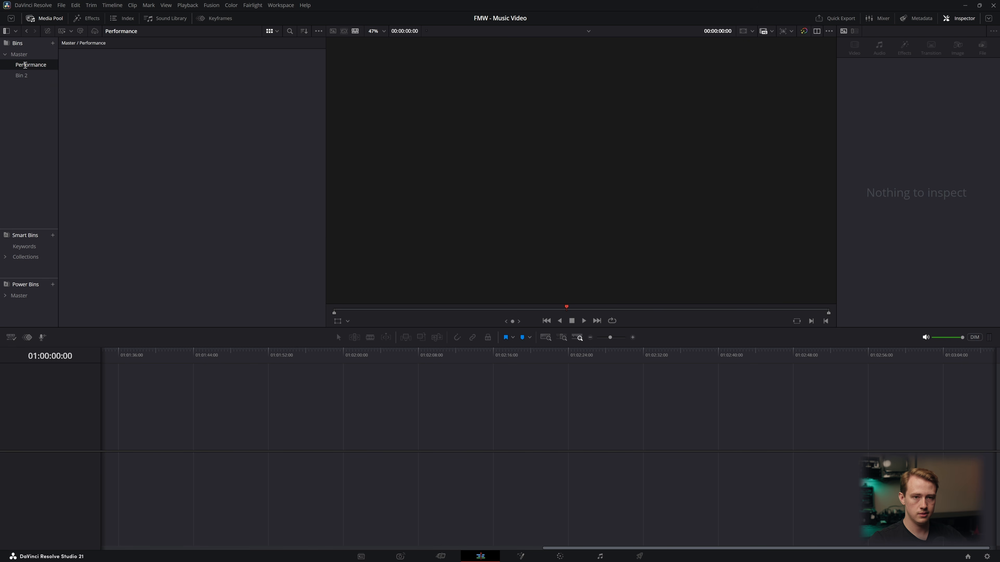
Rename the second new bin under Master as Broll.
{"action": "left_click", "coordinate": [23, 75]}
{"action": "double_click", "coordinate": [32, 75]}
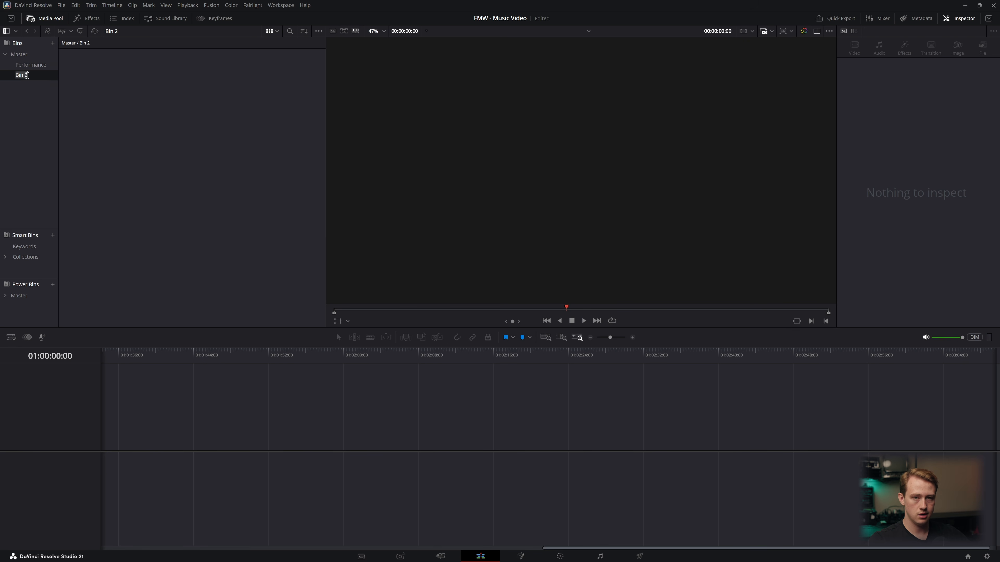
{"action": "type", "text": "Broll"}
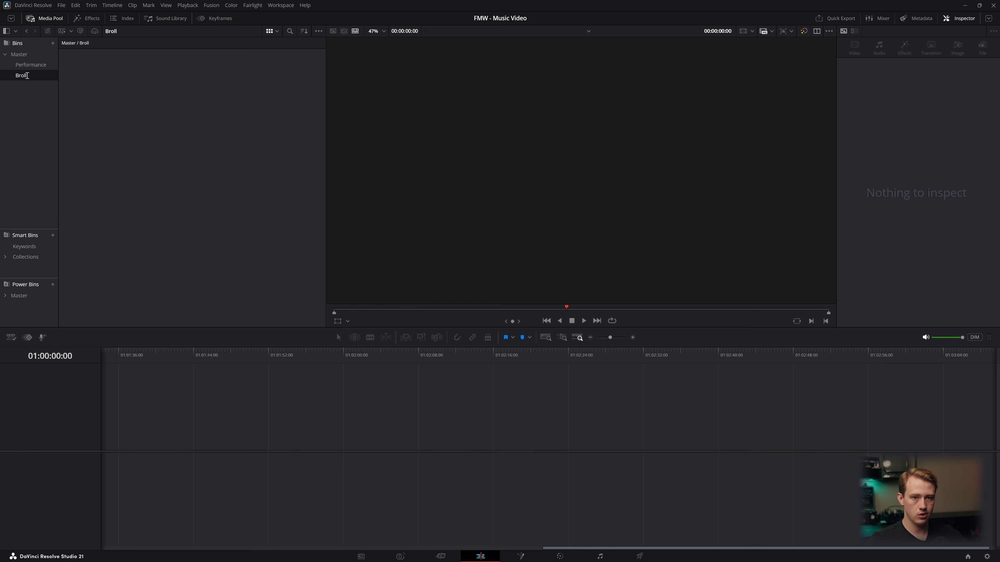
{"action": "key", "text": "Return"}
{"action": "left_click", "coordinate": [36, 63]}
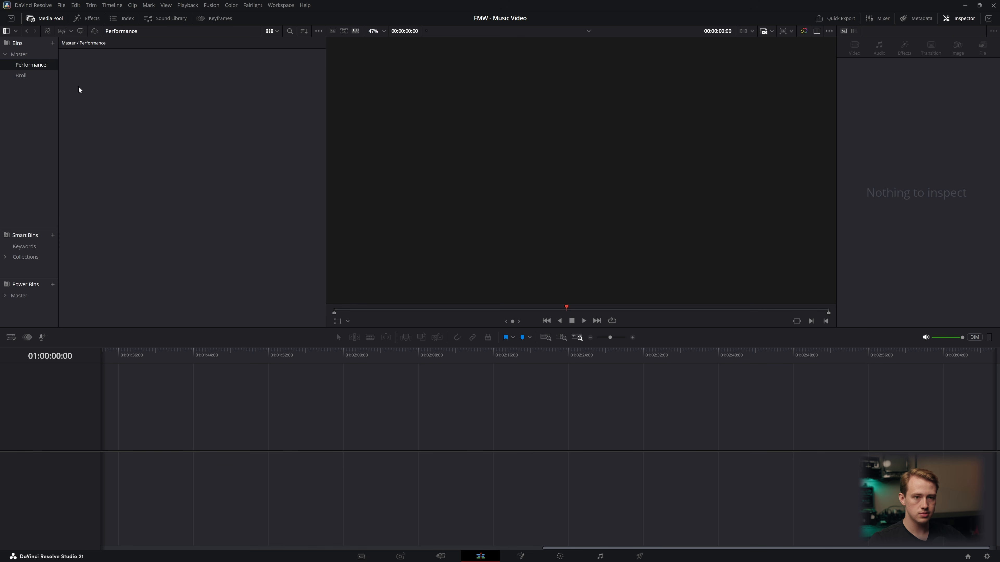
From the Master bin, move clip A7537357 into Performance and clips A7537358 and A7537359 into Broll.
{"action": "left_click", "coordinate": [22, 54]}
{"action": "left_click", "coordinate": [79, 61]}
{"action": "left_click_drag", "start_coordinate": [79, 61], "coordinate": [34, 63]}
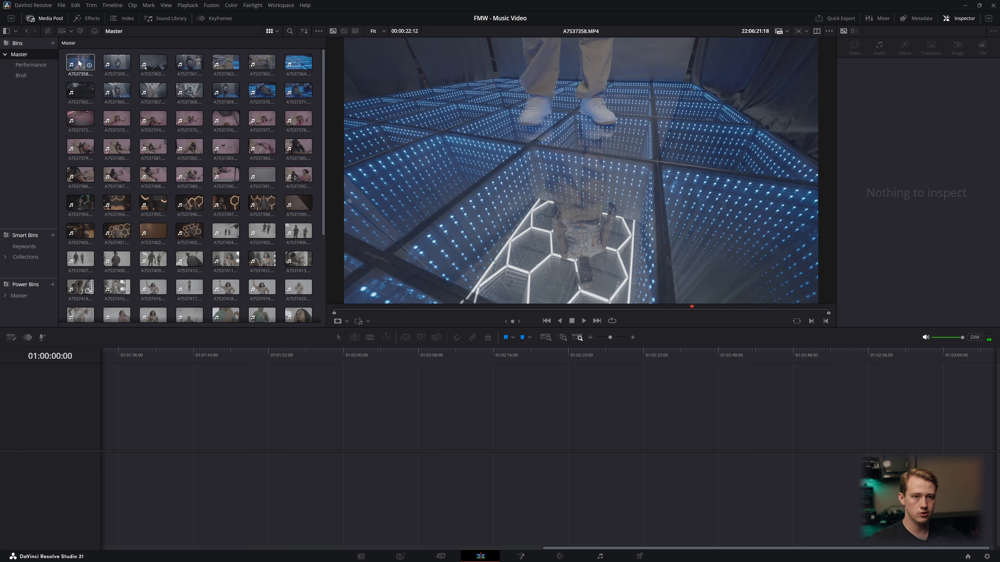
{"action": "left_click", "coordinate": [109, 62]}
{"action": "left_click_drag", "start_coordinate": [82, 63], "coordinate": [23, 76]}
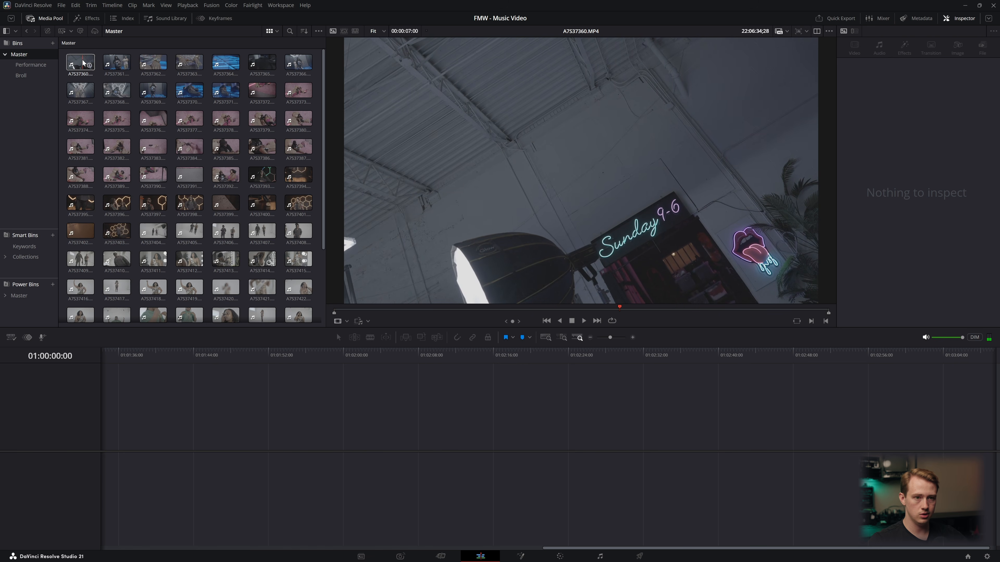
Remove the unusable clip A7537360 from the media pool and sort the following Master clips into the Performance and Broll bins.
{"action": "left_click", "coordinate": [82, 61]}
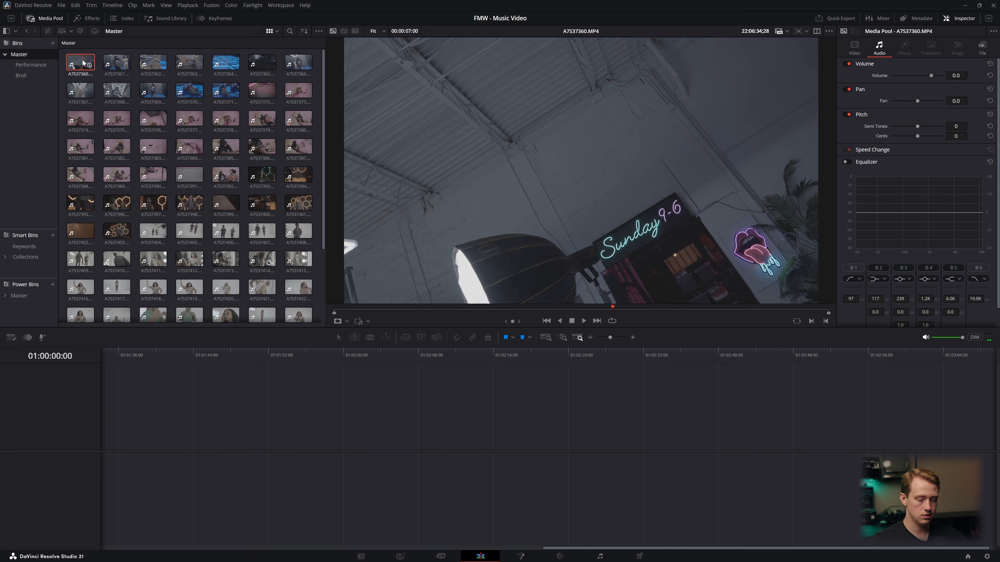
{"action": "key", "text": "Delete"}
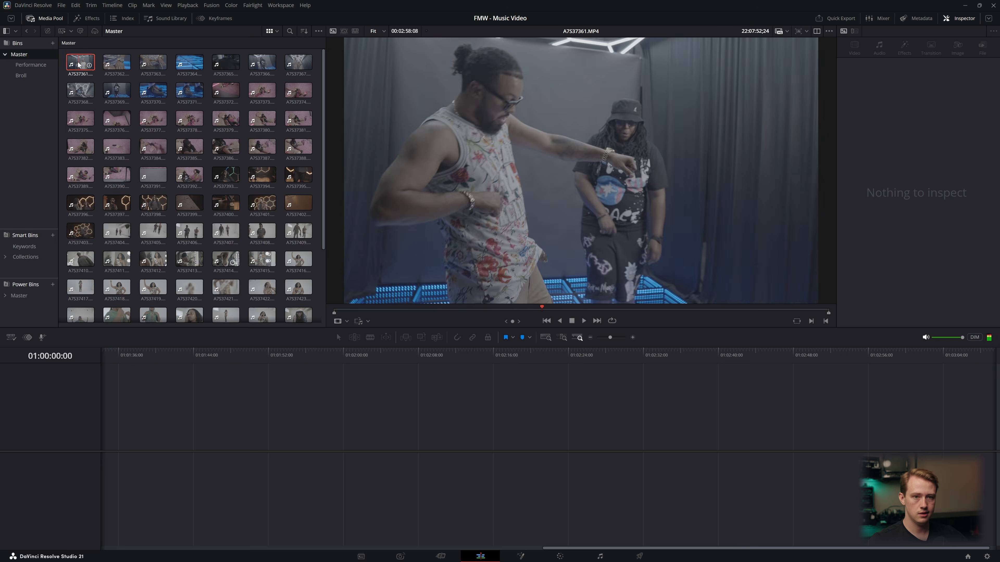
{"action": "left_click", "coordinate": [74, 65]}
{"action": "key", "text": "Delete"}
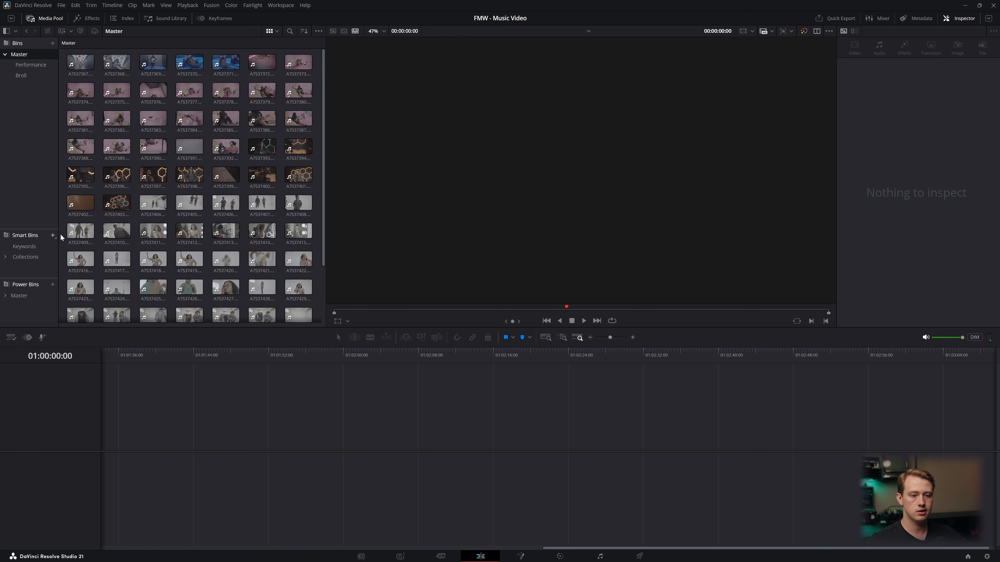
{"action": "left_click", "coordinate": [80, 63]}
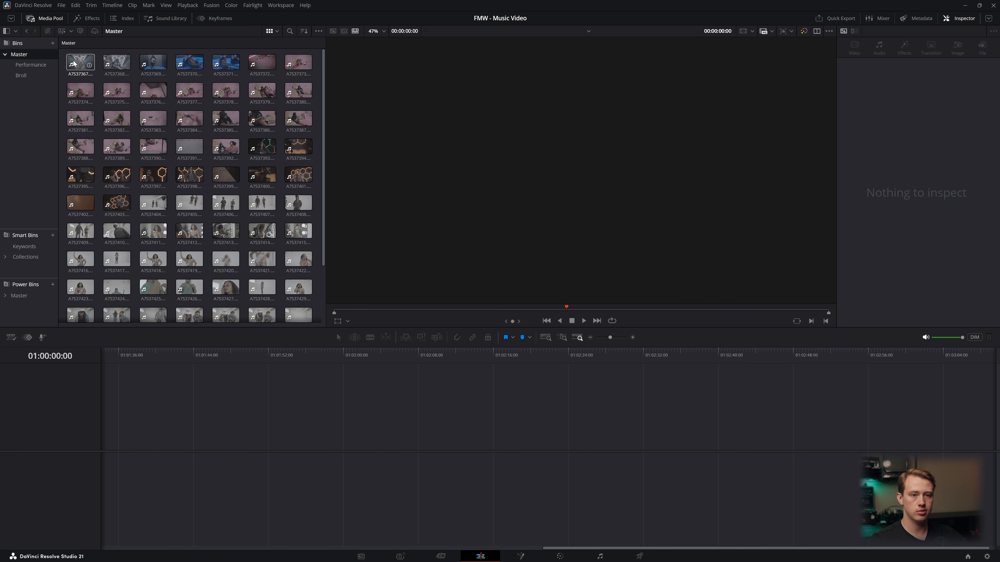
{"action": "scroll", "coordinate": [80, 64], "scroll_direction": "down", "scroll_amount": 10}
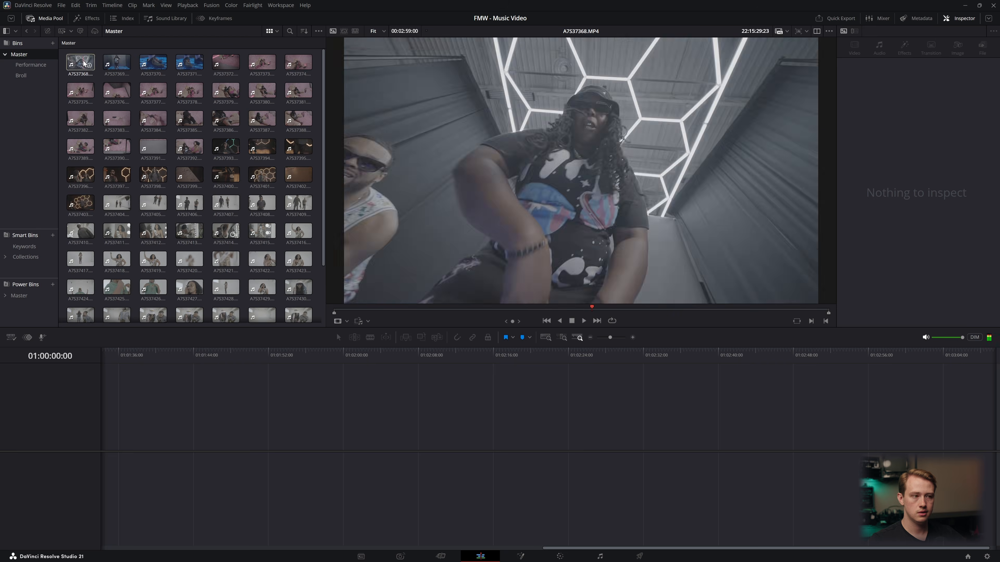
{"action": "scroll", "coordinate": [86, 64], "scroll_direction": "down", "scroll_amount": 4}
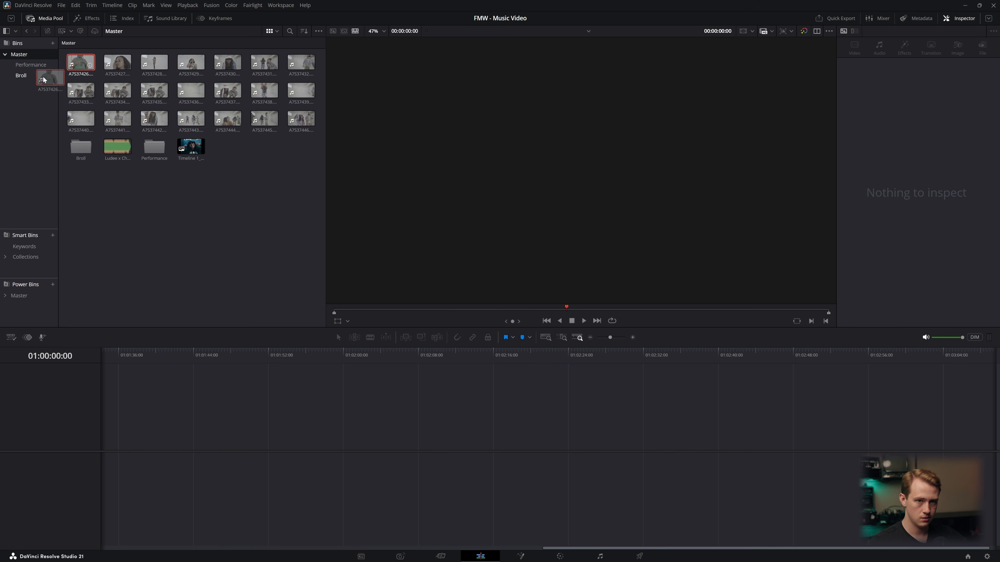
Review the timeline frame rate options in the project settings, picking 23.976 frames per second, and close the settings.
{"action": "left_click", "coordinate": [986, 556]}
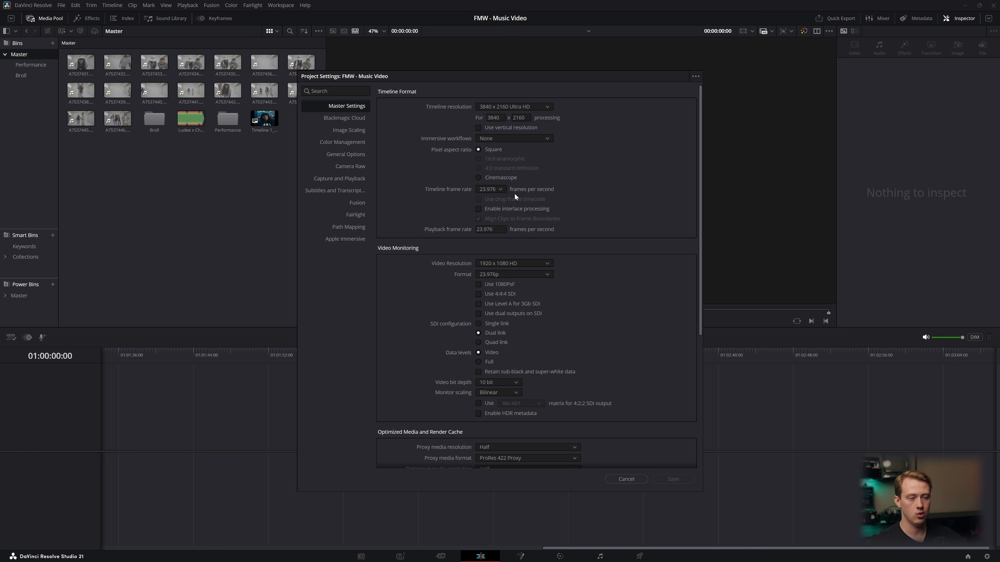
{"action": "left_click", "coordinate": [494, 190]}
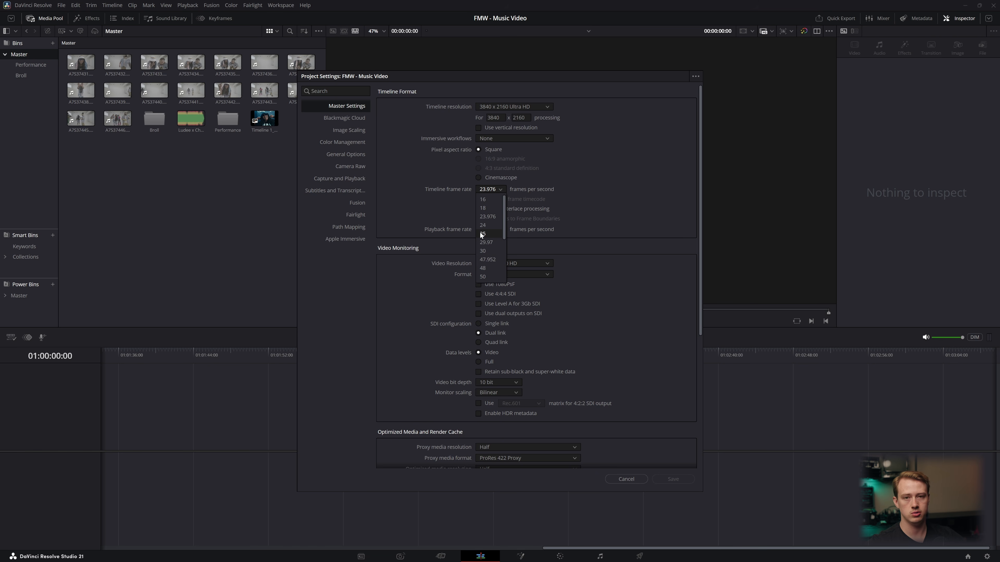
{"action": "left_click", "coordinate": [486, 217]}
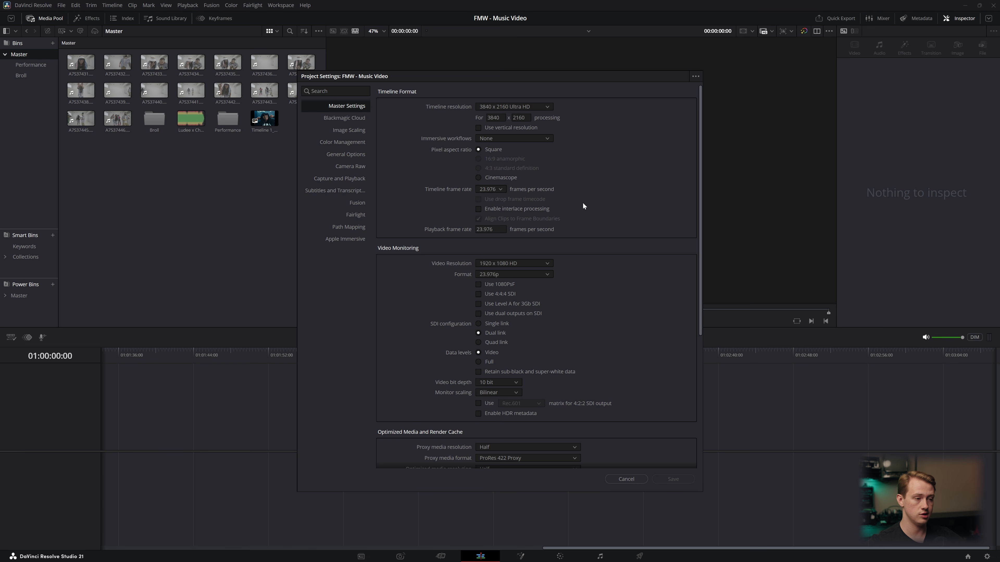
{"action": "key", "text": "Escape"}
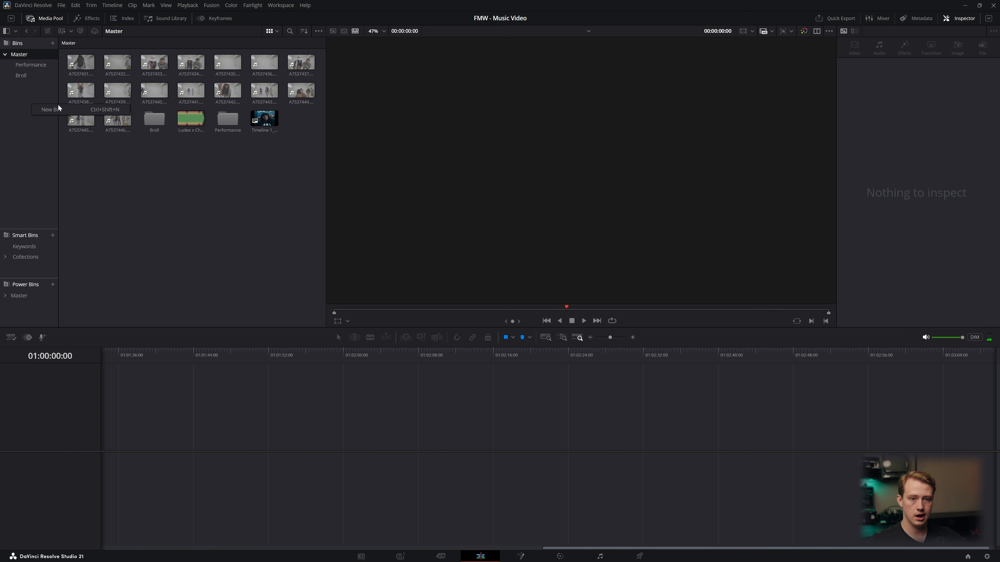
Create a bin named Intro under Master and move the intro clips into it.
{"action": "key", "text": "ctrl+shift+n"}
{"action": "type", "text": "Int"}
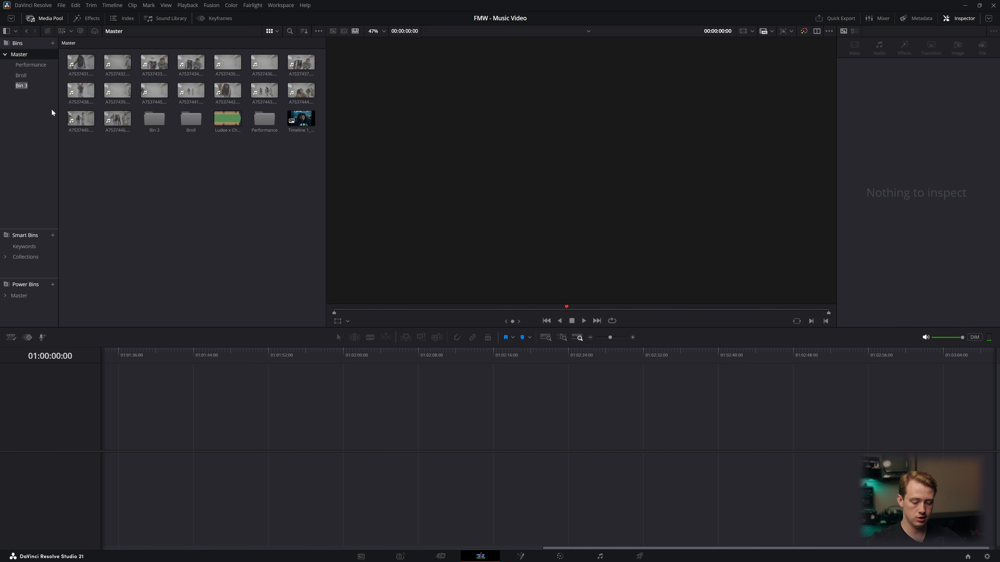
{"action": "type", "text": "ro"}
{"action": "key", "text": "Return"}
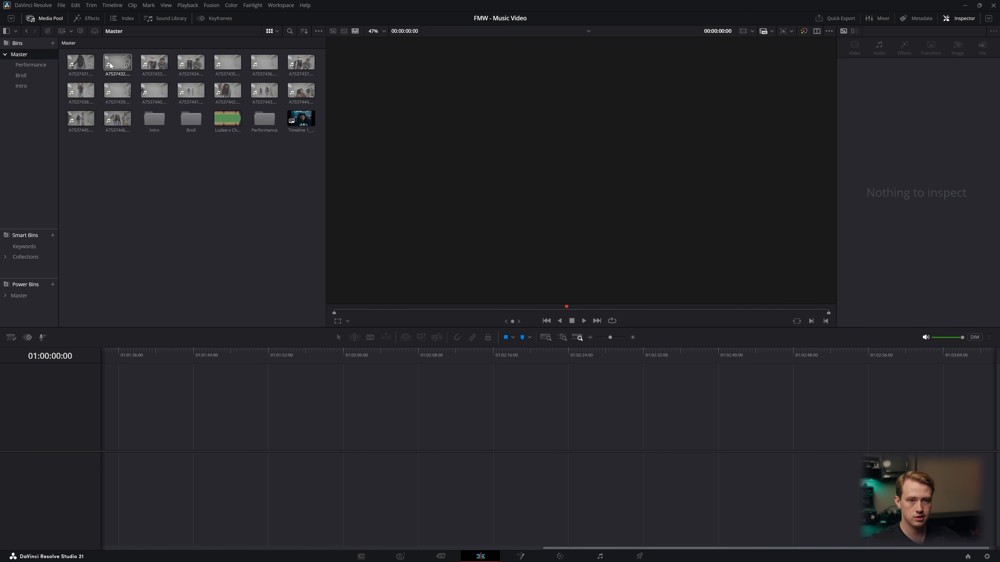
{"action": "left_click", "coordinate": [82, 66], "text": "shift"}
{"action": "left_click_drag", "start_coordinate": [190, 63], "coordinate": [21, 87]}
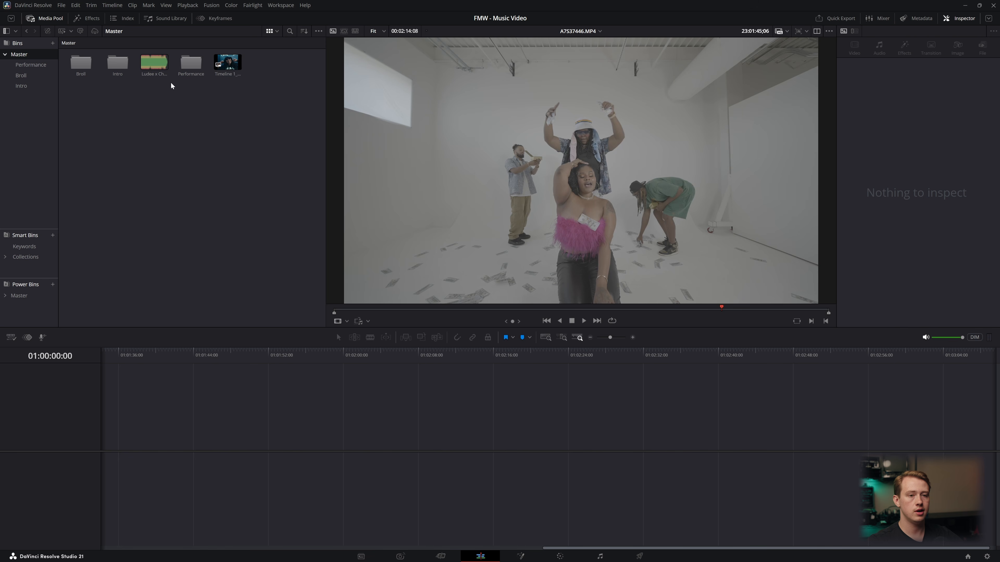
Move the mastered FMW song file into the Performance bin and open that bin.
{"action": "left_click", "coordinate": [153, 65]}
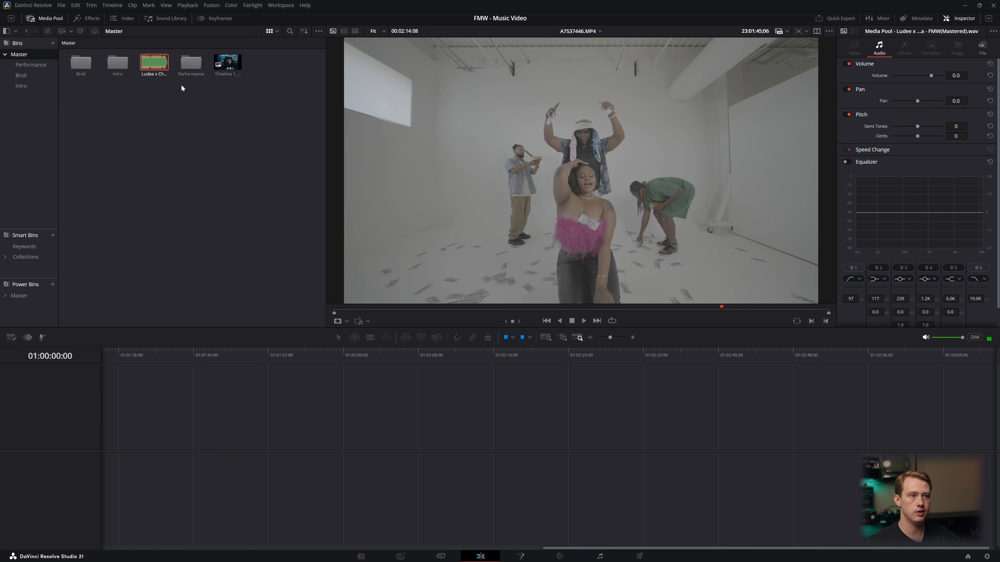
{"action": "left_click_drag", "start_coordinate": [157, 70], "coordinate": [192, 65]}
{"action": "double_click", "coordinate": [192, 65]}
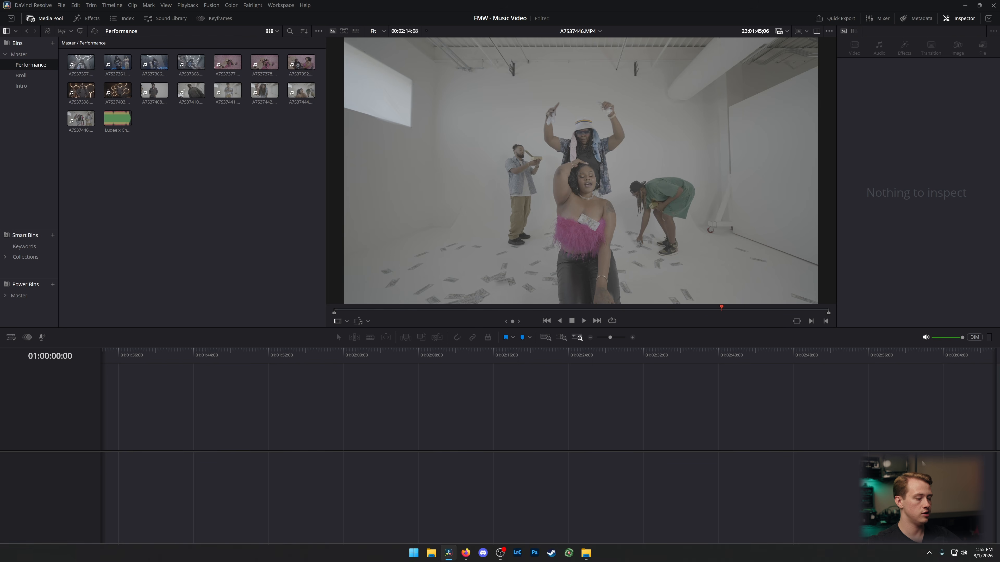
Check the proxy media settings of the project and generate proxy media for all video clips in the Performance bin.
{"action": "left_click", "coordinate": [986, 557]}
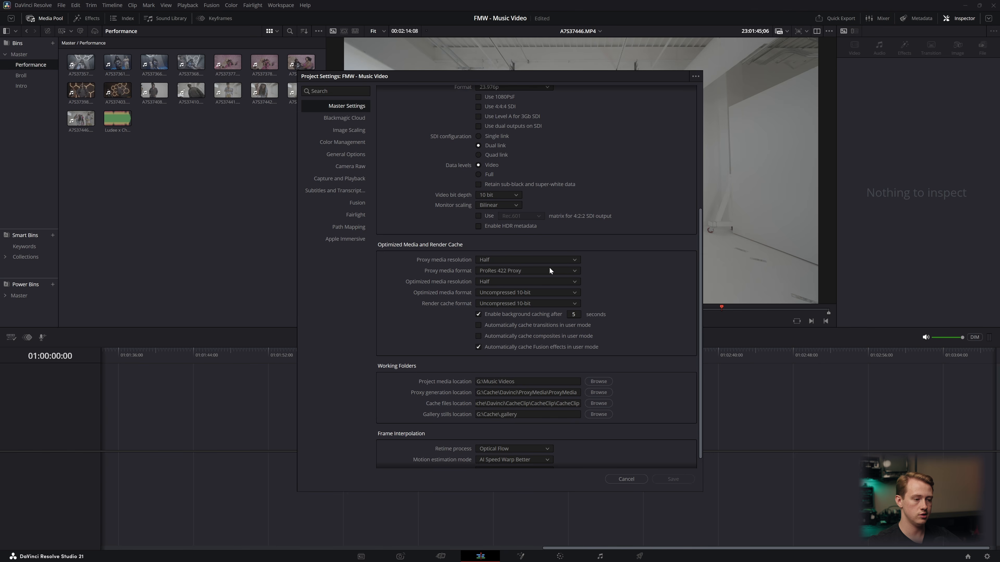
{"action": "left_click", "coordinate": [633, 479]}
{"action": "left_click", "coordinate": [81, 67]}
{"action": "left_click", "coordinate": [82, 118], "text": "shift"}
{"action": "right_click", "coordinate": [83, 118]}
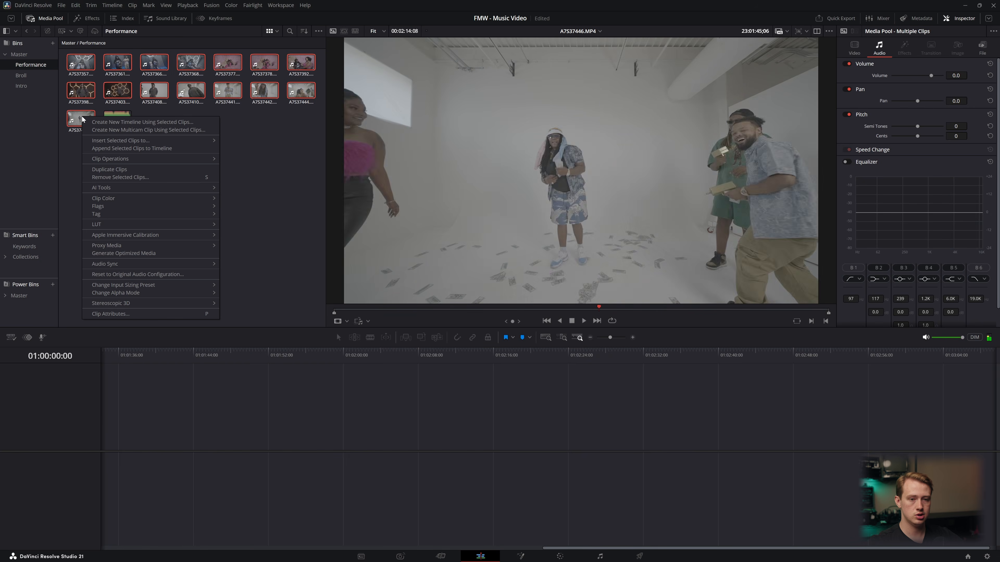
{"action": "mouse_move", "coordinate": [174, 244]}
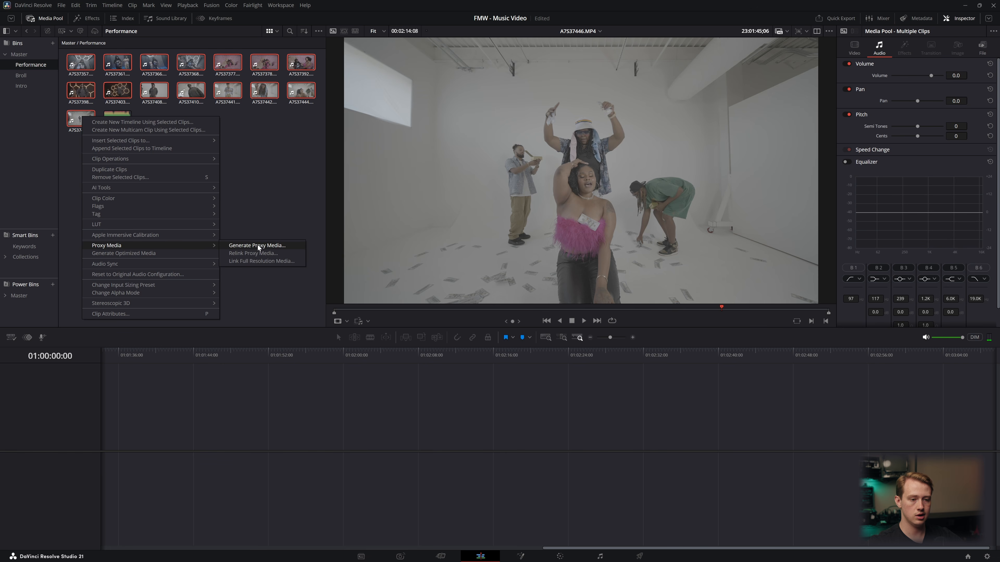
{"action": "left_click", "coordinate": [271, 247]}
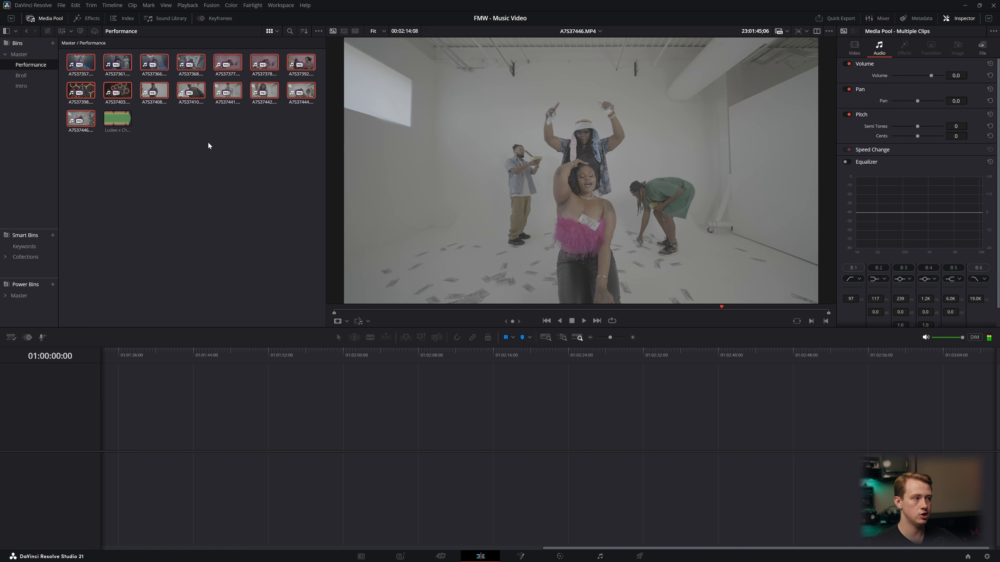
Set the proxy handling to Prefer Proxies and deselect the Performance clips.
{"action": "left_click", "coordinate": [787, 31]}
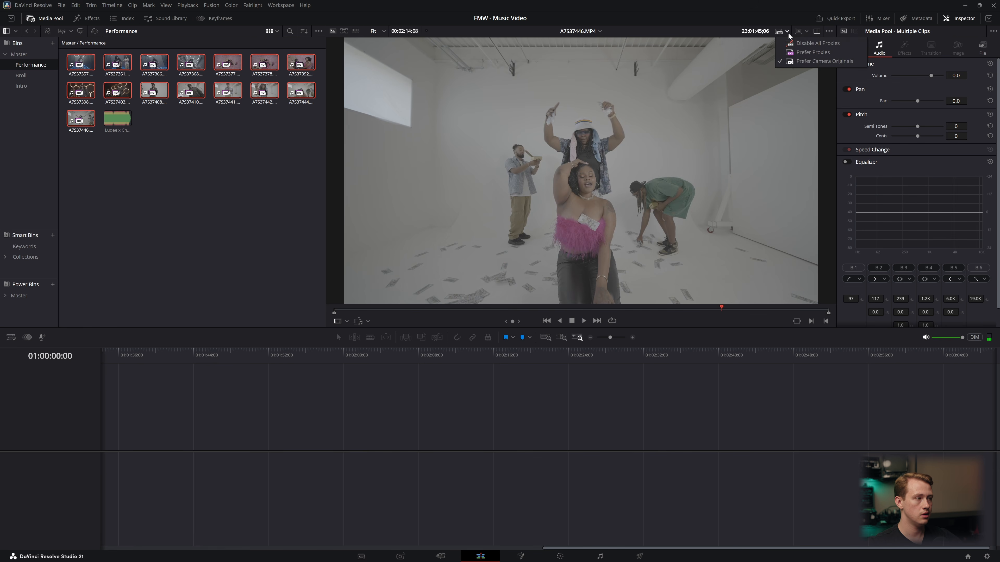
{"action": "left_click", "coordinate": [807, 53]}
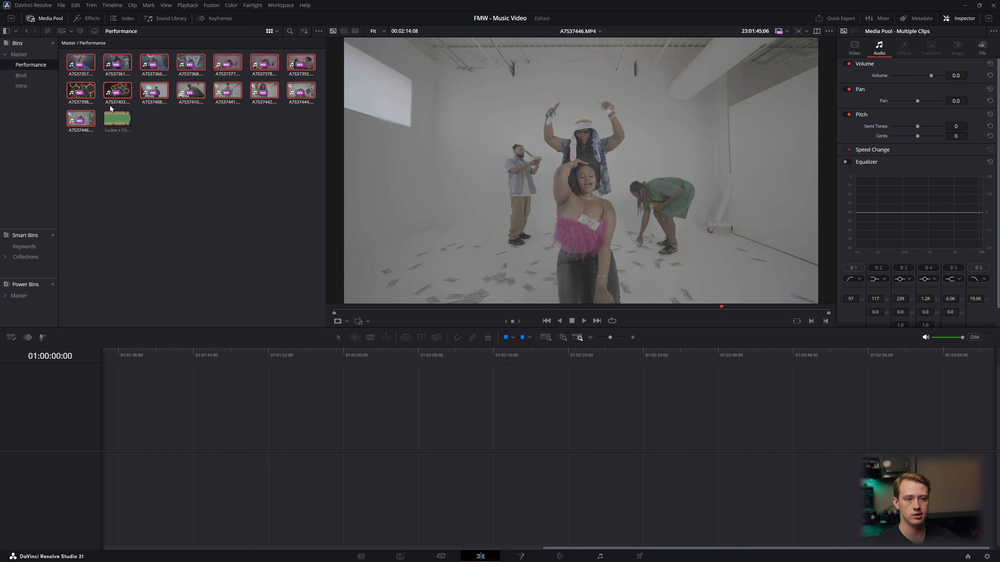
{"action": "left_click", "coordinate": [173, 156]}
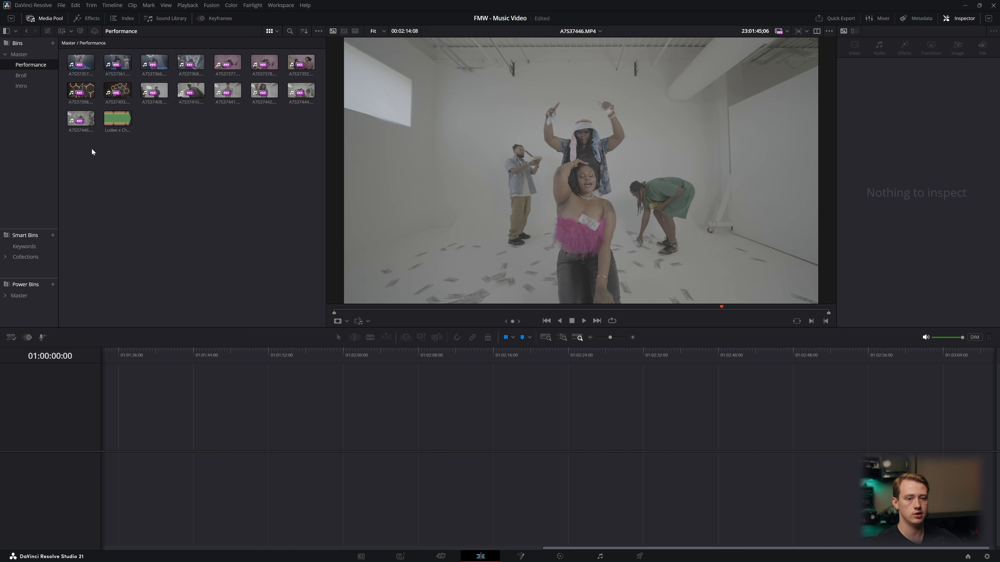
Start a new multicam clip from all clips and the song in the Performance bin, naming it FMW Multicam.
{"action": "left_click_drag", "start_coordinate": [82, 150], "coordinate": [327, 53]}
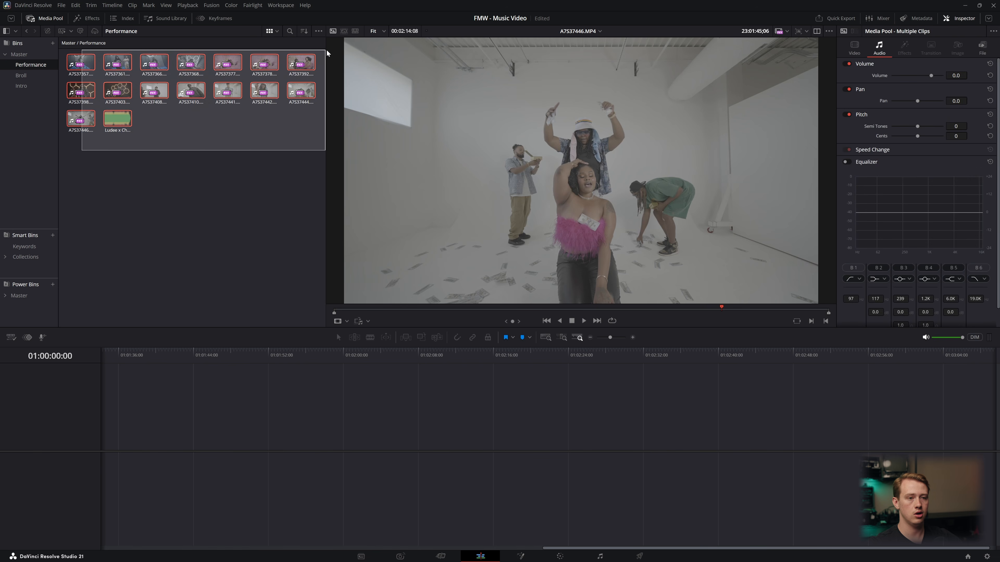
{"action": "right_click", "coordinate": [266, 59]}
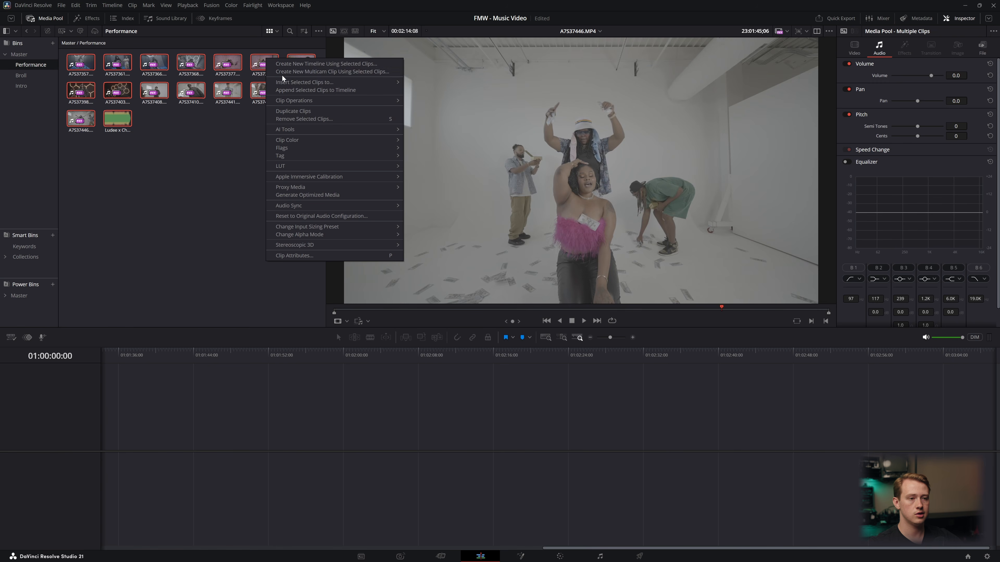
{"action": "left_click", "coordinate": [337, 72]}
{"action": "left_click", "coordinate": [486, 214]}
{"action": "left_click_drag", "start_coordinate": [487, 214], "coordinate": [463, 212]}
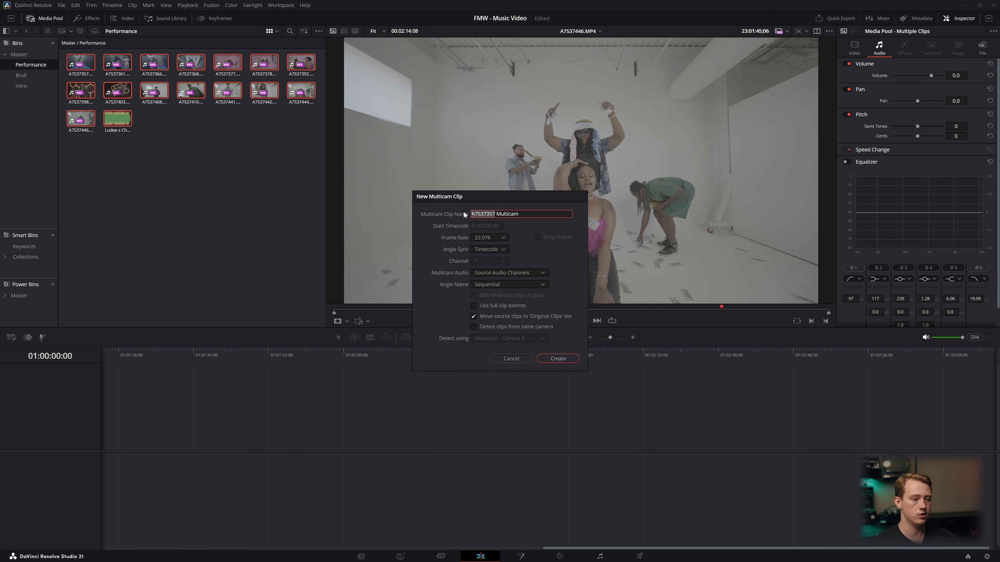
{"action": "type", "text": "FMW"}
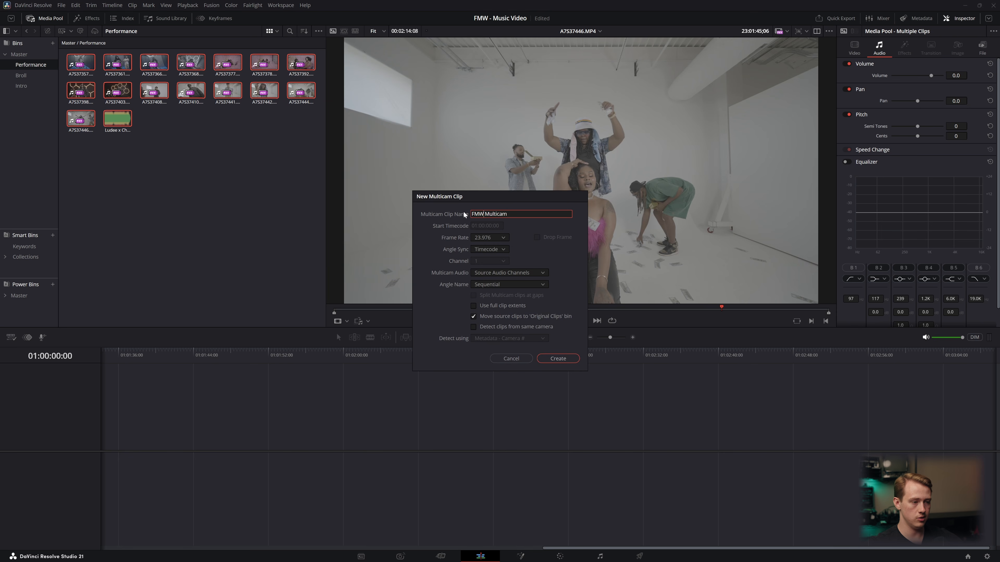
Set the multicam's angle sync to Sound with the Automatic channel and create the clip.
{"action": "left_click", "coordinate": [489, 250]}
{"action": "left_click", "coordinate": [483, 284]}
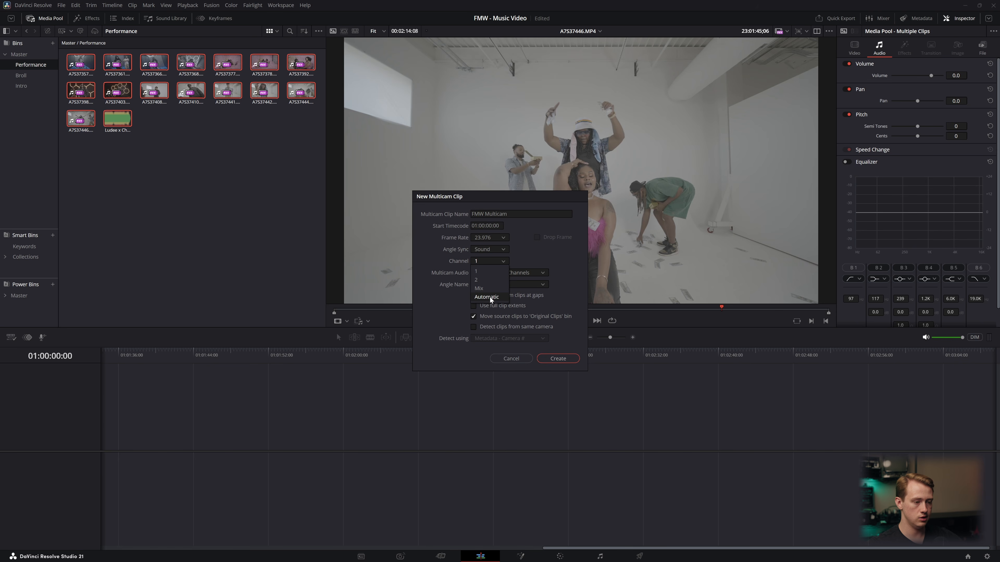
{"action": "left_click", "coordinate": [488, 297]}
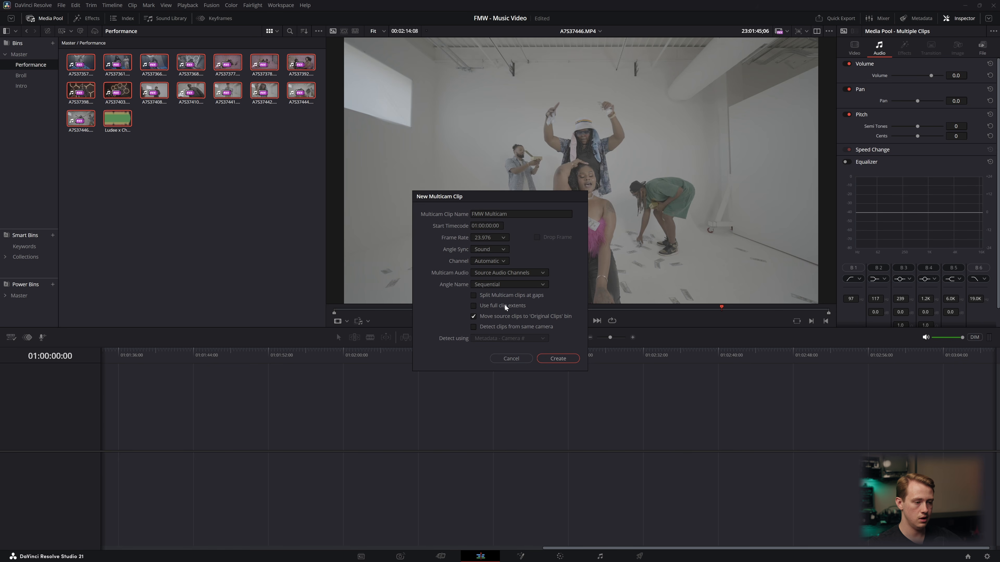
{"action": "left_click", "coordinate": [544, 359]}
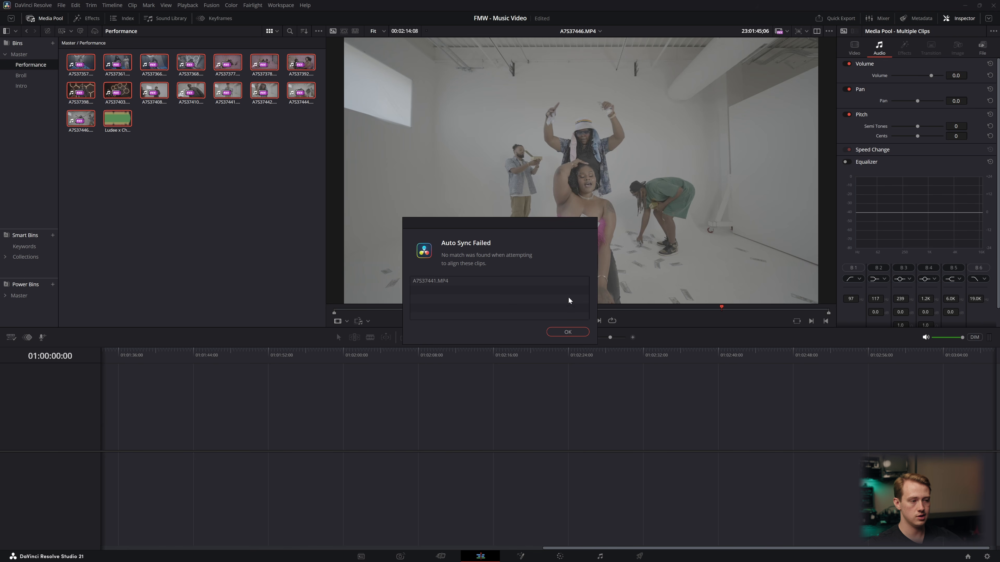
{"action": "left_click", "coordinate": [569, 332]}
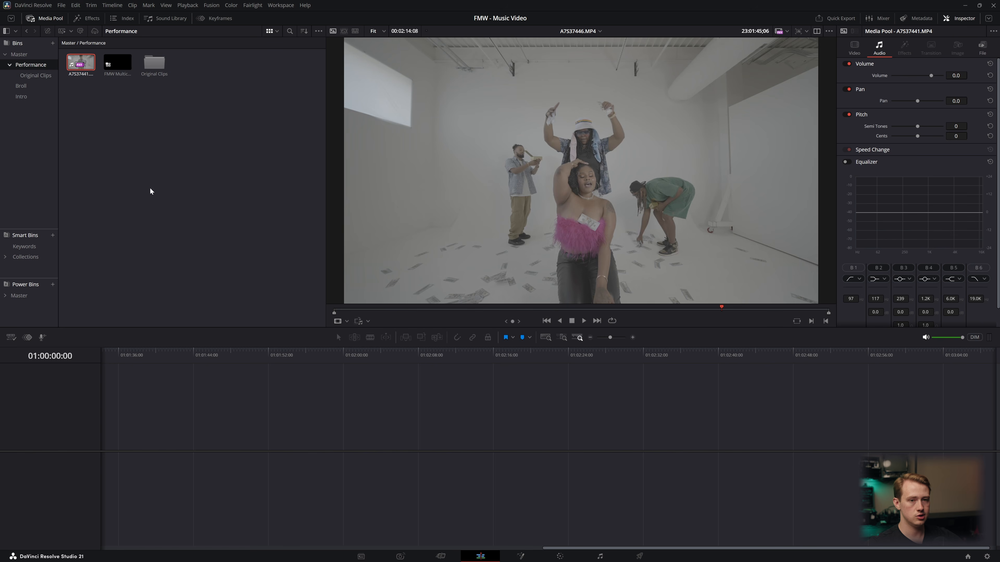
Open the FMW Multicam clip in the timeline and look through its stacked angle tracks.
{"action": "left_click", "coordinate": [77, 66]}
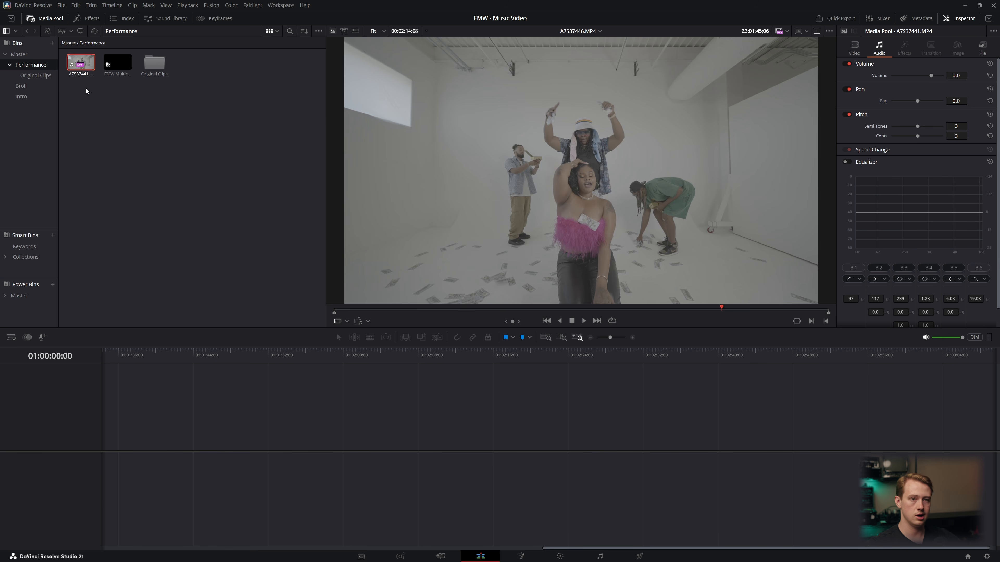
{"action": "left_click", "coordinate": [110, 65]}
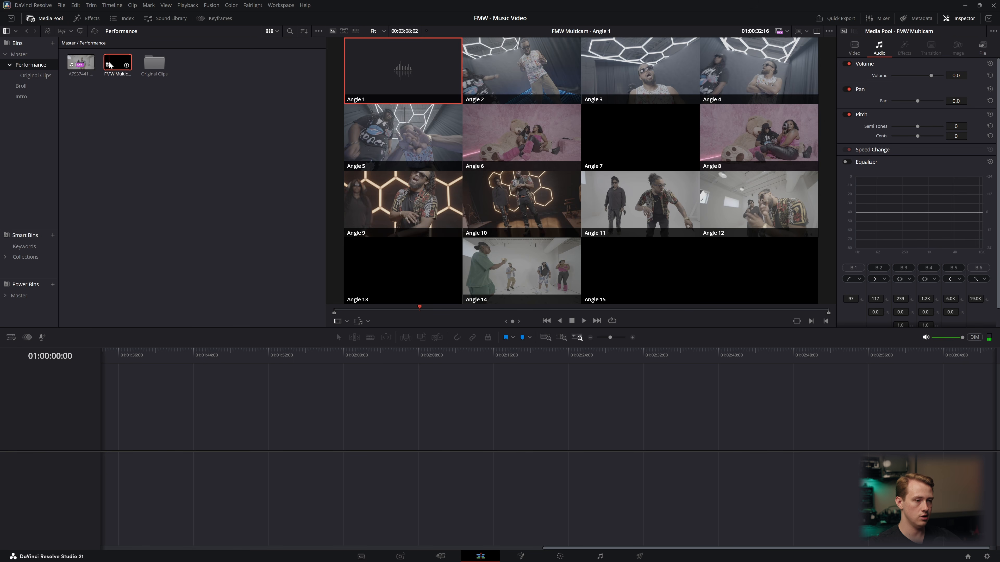
{"action": "right_click", "coordinate": [110, 65]}
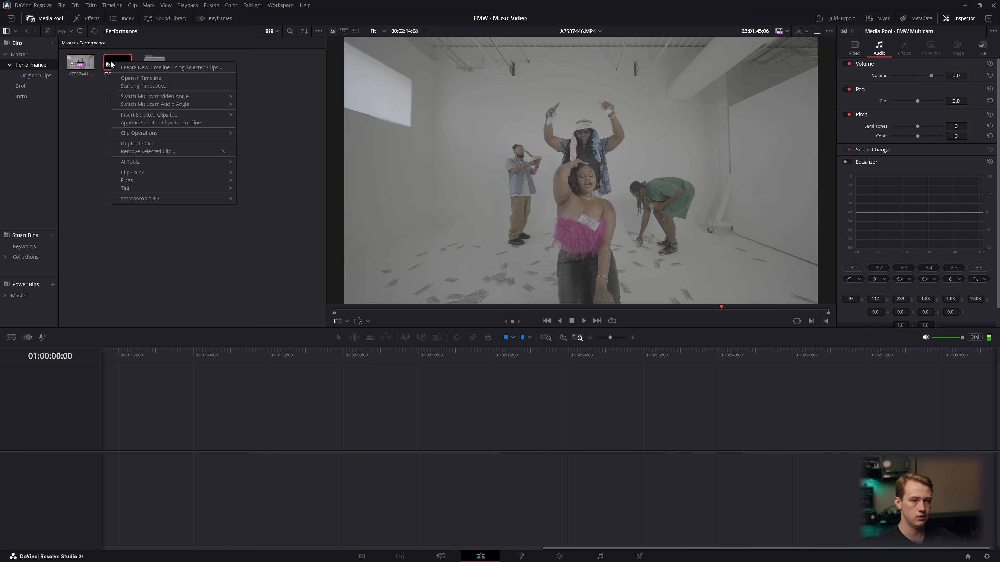
{"action": "left_click", "coordinate": [130, 77]}
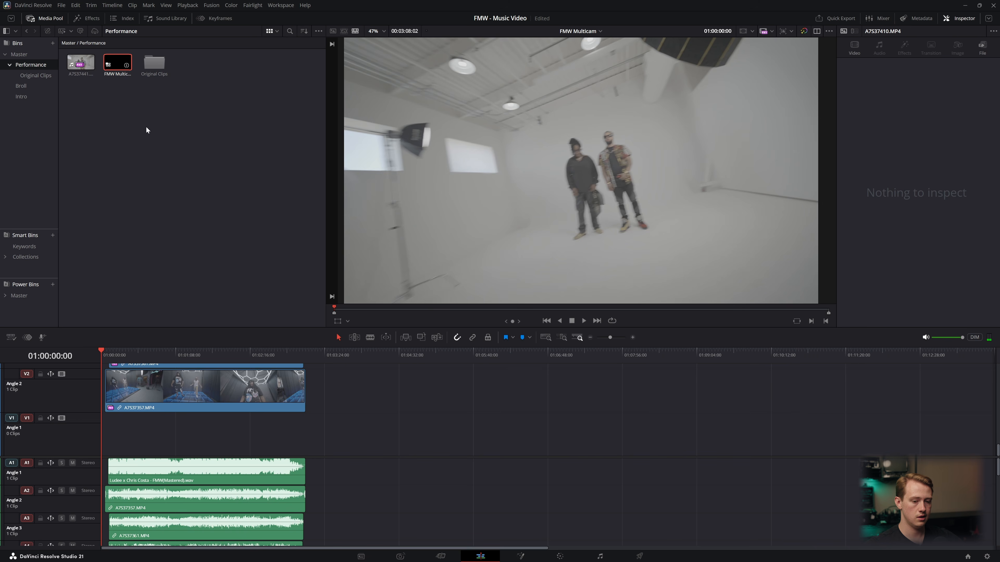
{"action": "scroll", "coordinate": [215, 444], "scroll_direction": "up", "scroll_amount": 10}
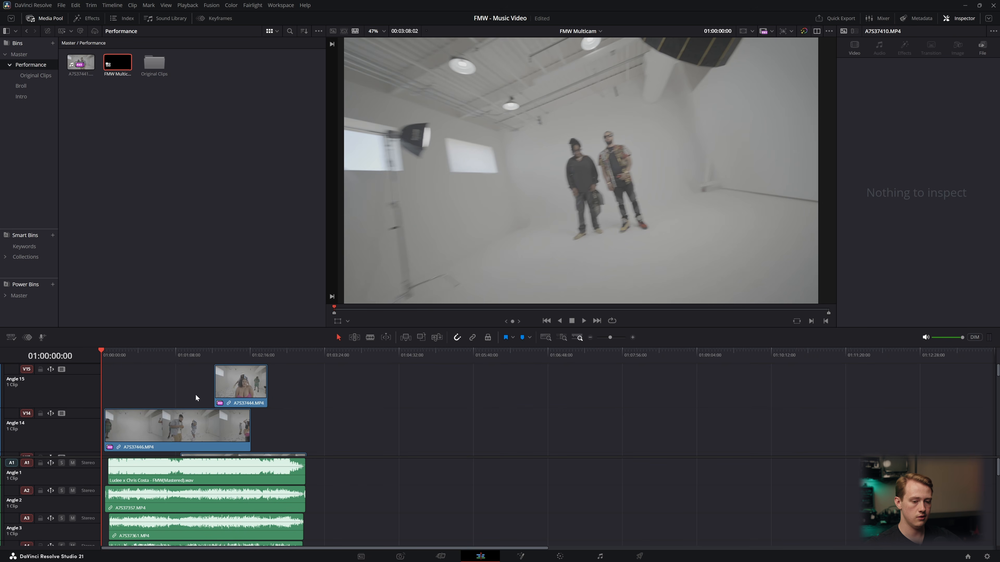
{"action": "scroll", "coordinate": [186, 385], "scroll_direction": "up", "scroll_amount": 5}
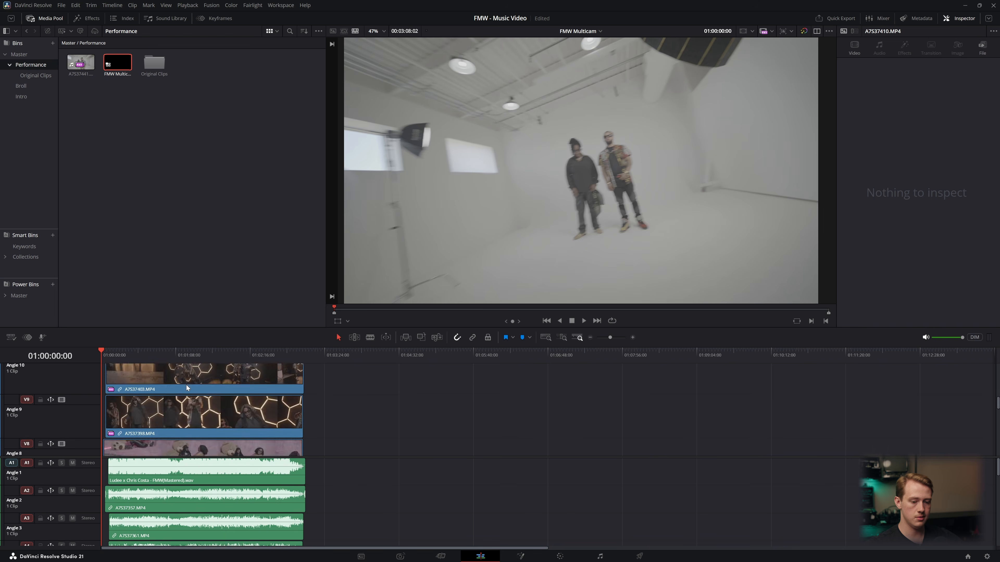
Turn on stacked timelines and place FMW Multicam in a new tab as its own timeline.
{"action": "left_click", "coordinate": [11, 337]}
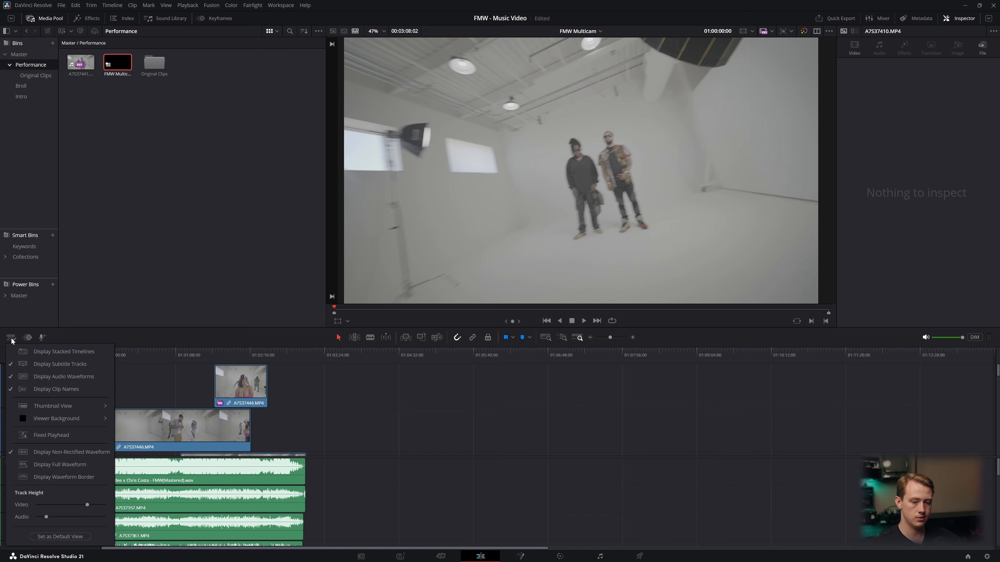
{"action": "left_click", "coordinate": [78, 351]}
{"action": "left_click", "coordinate": [122, 353]}
{"action": "left_click_drag", "start_coordinate": [118, 63], "coordinate": [100, 435]}
Ripple trim the start of the multicam clip at 01:00:06:07, just before the song's audio begins.
{"action": "left_click", "coordinate": [108, 369]}
{"action": "scroll", "coordinate": [366, 423], "scroll_direction": "up", "scroll_amount": 10}
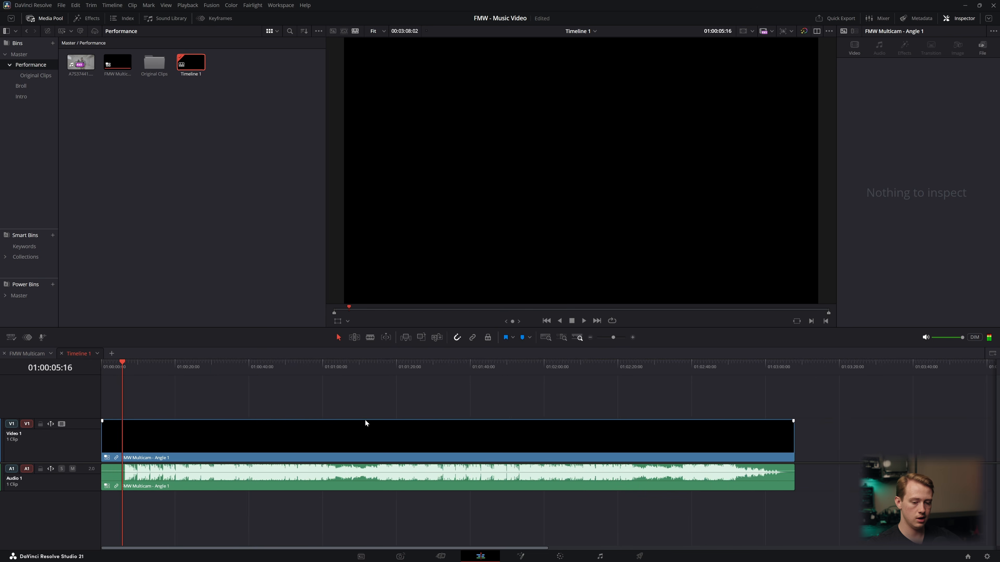
{"action": "left_click", "coordinate": [422, 370]}
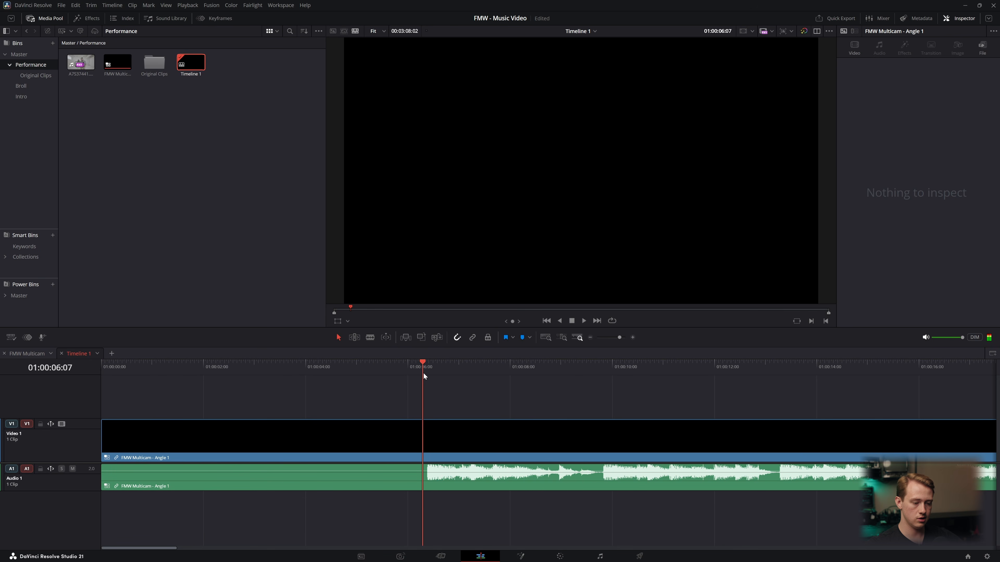
{"action": "left_click_drag", "start_coordinate": [456, 390], "coordinate": [458, 509]}
{"action": "key", "text": "ctrl+shift+bracketleft"}
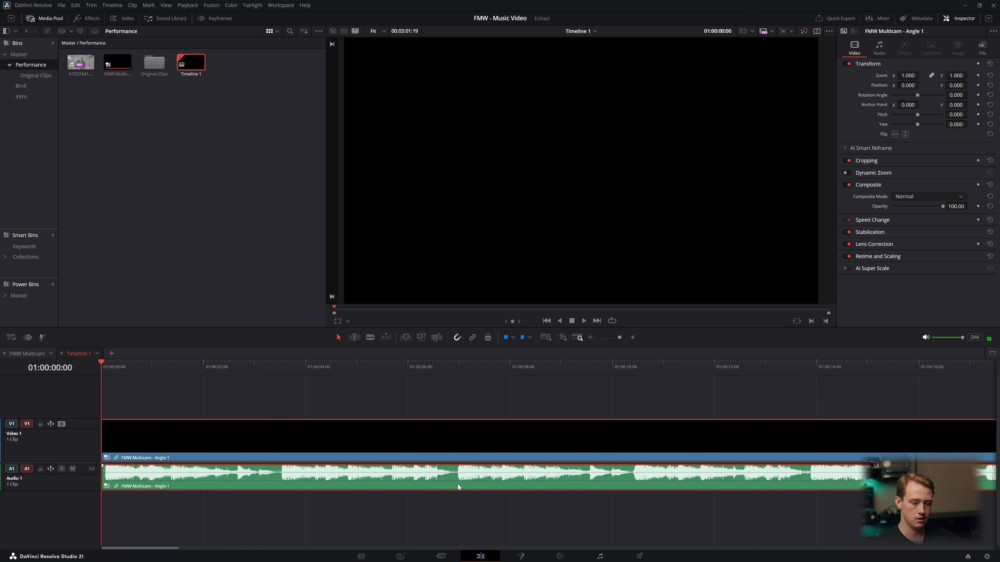
Ripple trim the end of the multicam clip to where the song's audio ends.
{"action": "scroll", "coordinate": [457, 484], "scroll_direction": "down", "scroll_amount": 8}
{"action": "left_click", "coordinate": [497, 372]}
{"action": "scroll", "coordinate": [630, 402], "scroll_direction": "up", "scroll_amount": 4}
{"action": "scroll", "coordinate": [665, 407], "scroll_direction": "up", "scroll_amount": 4}
{"action": "left_click_drag", "start_coordinate": [634, 368], "coordinate": [644, 365]}
{"action": "left_click_drag", "start_coordinate": [696, 400], "coordinate": [684, 508]}
{"action": "key", "text": "ctrl+shift+bracketright"}
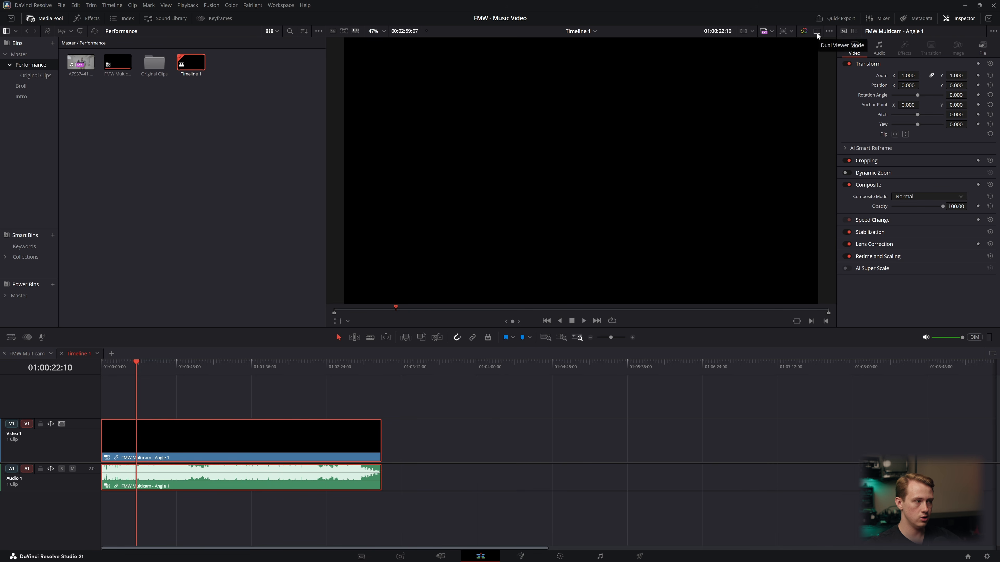
Show the multicam angles beside Timeline 1 in dual viewer mode and play it at a lower monitoring volume.
{"action": "left_click", "coordinate": [817, 33]}
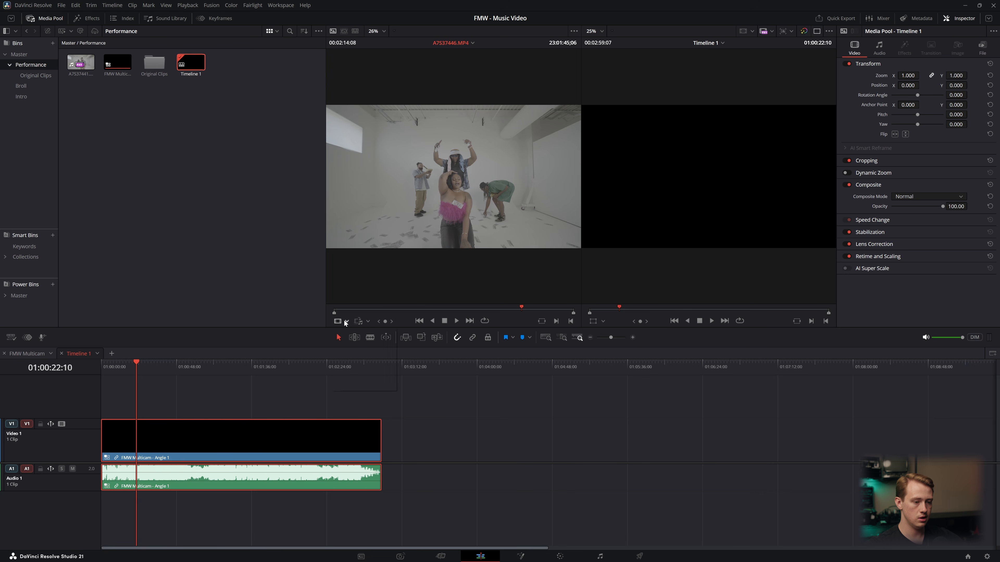
{"action": "left_click", "coordinate": [347, 364]}
{"action": "left_click_drag", "start_coordinate": [957, 338], "coordinate": [940, 338]}
{"action": "key", "text": "space"}
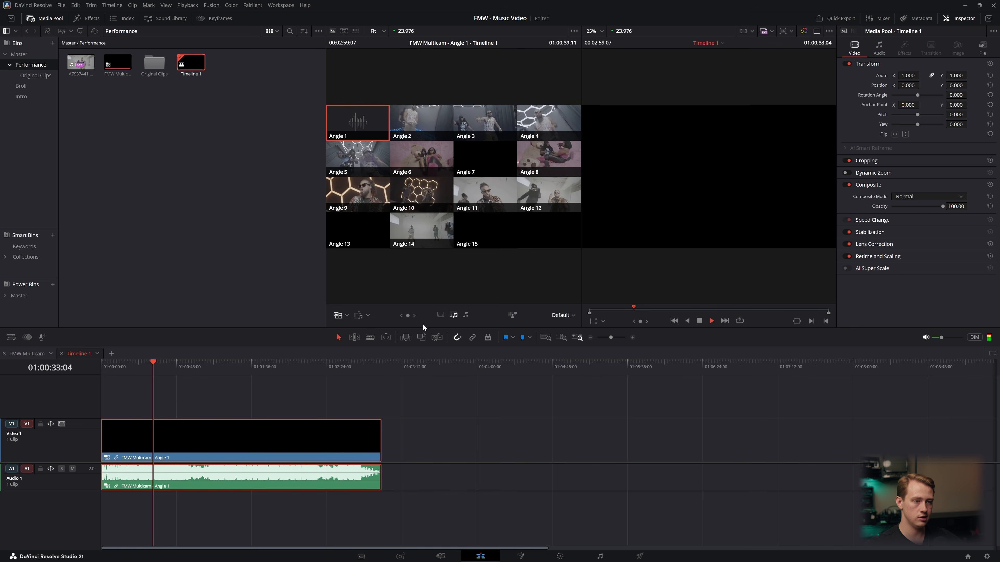
Return to the FMW Multicam timeline and play it from near the start of the song.
{"action": "left_click", "coordinate": [49, 357]}
{"action": "scroll", "coordinate": [420, 426], "scroll_direction": "up", "scroll_amount": 5}
{"action": "scroll", "coordinate": [390, 441], "scroll_direction": "down", "scroll_amount": 1}
{"action": "left_click", "coordinate": [109, 368]}
{"action": "key", "text": "space"}
{"action": "key", "text": "space"}
Toggle the clips on tracks V14, V12 and V11 off and on to compare the stacked angles.
{"action": "left_click", "coordinate": [145, 393]}
{"action": "key", "text": "d"}
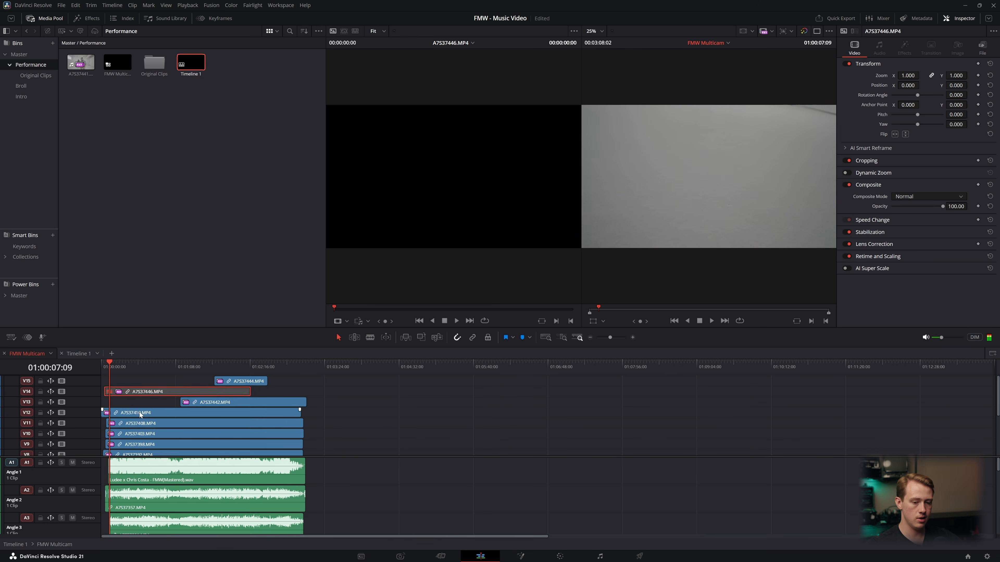
{"action": "left_click", "coordinate": [143, 413]}
{"action": "key", "text": "d"}
{"action": "left_click", "coordinate": [141, 423]}
{"action": "key", "text": "d"}
{"action": "key", "text": "d"}
{"action": "left_click", "coordinate": [144, 414]}
{"action": "key", "text": "d"}
{"action": "left_click", "coordinate": [147, 392]}
{"action": "key", "text": "d"}
{"action": "scroll", "coordinate": [237, 407], "scroll_direction": "down", "scroll_amount": 5}
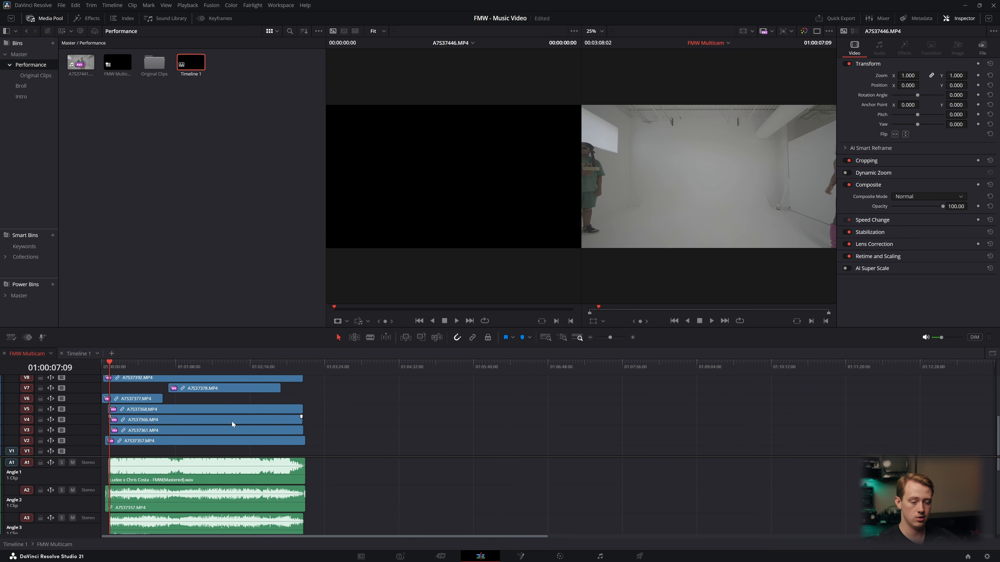
{"action": "scroll", "coordinate": [232, 424], "scroll_direction": "up", "scroll_amount": 5}
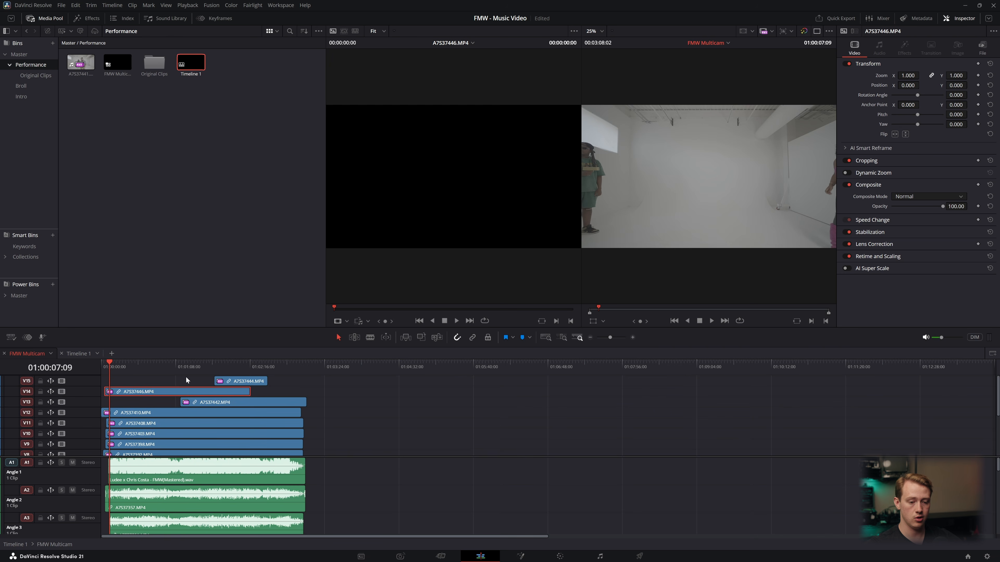
{"action": "scroll", "coordinate": [155, 419], "scroll_direction": "down", "scroll_amount": 5}
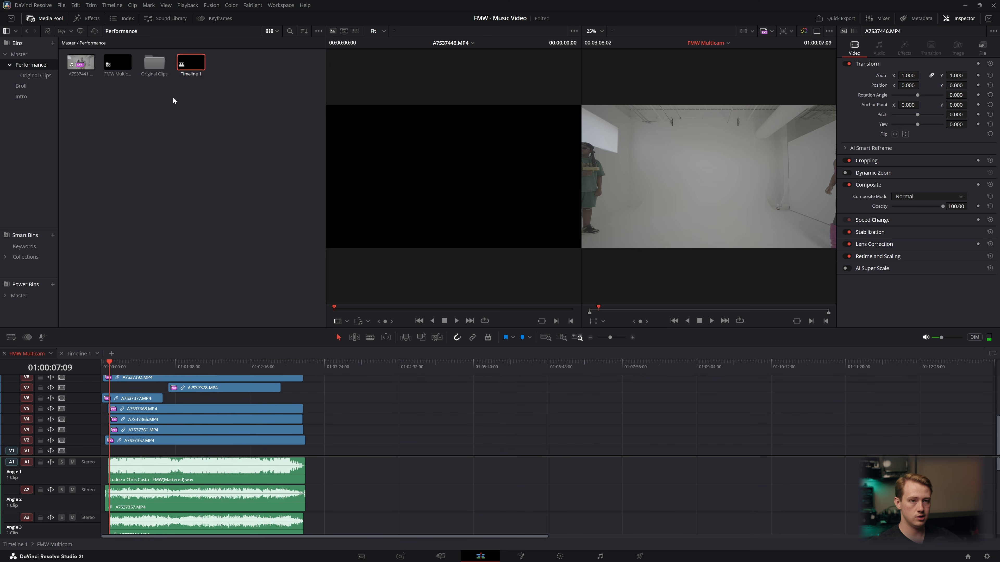
{"action": "scroll", "coordinate": [199, 428], "scroll_direction": "up", "scroll_amount": 5}
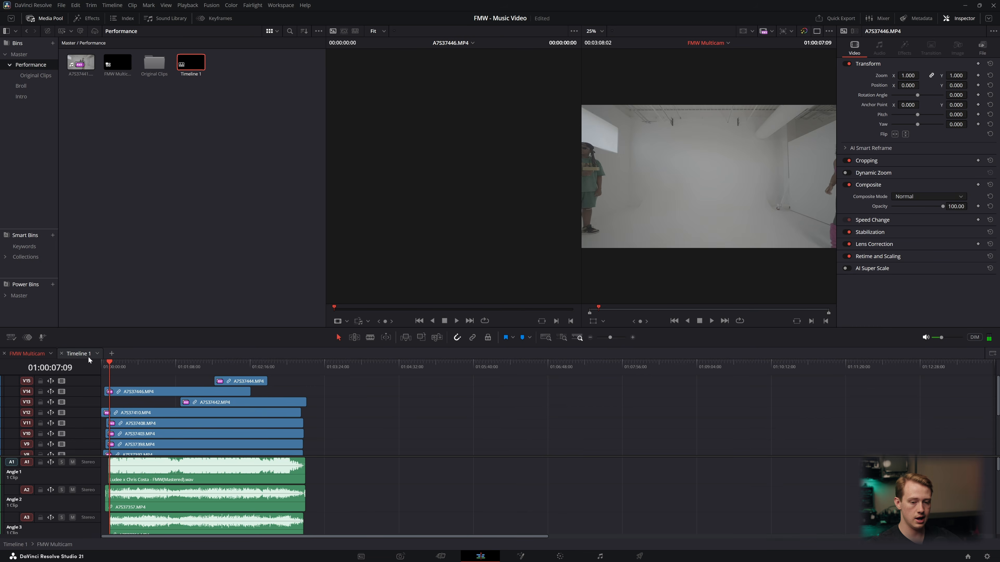
{"action": "left_click", "coordinate": [88, 356]}
{"action": "left_click", "coordinate": [33, 353]}
Disable all synced video clips and their camera audio in FMW Multicam, leaving the mastered song enabled.
{"action": "left_click_drag", "start_coordinate": [302, 377], "coordinate": [112, 474]}
{"action": "key", "text": "d"}
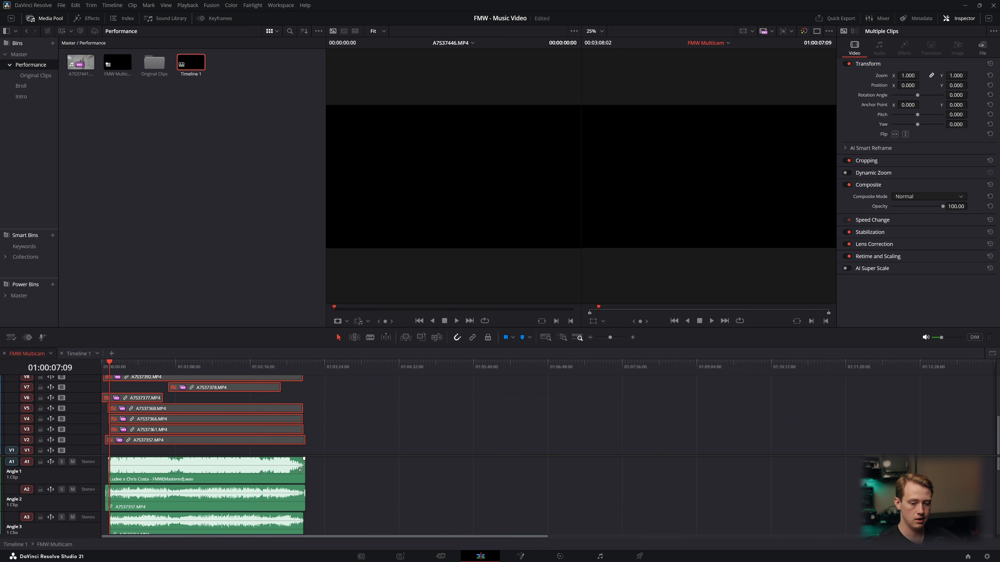
{"action": "left_click_drag", "start_coordinate": [357, 490], "coordinate": [93, 538]}
{"action": "key", "text": "d"}
{"action": "scroll", "coordinate": [209, 506], "scroll_direction": "up", "scroll_amount": 5}
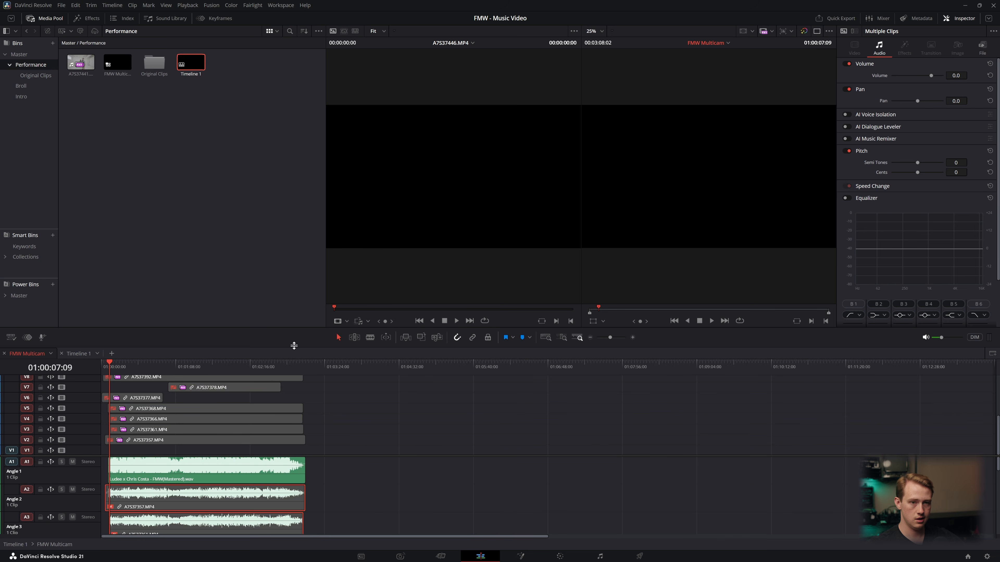
Place the unsynced clip A7S37441 on tracks V1 and A1 after the end of the synced clips.
{"action": "left_click", "coordinate": [81, 63]}
{"action": "left_click_drag", "start_coordinate": [81, 62], "coordinate": [343, 458]}
{"action": "scroll", "coordinate": [335, 484], "scroll_direction": "down", "scroll_amount": 4}
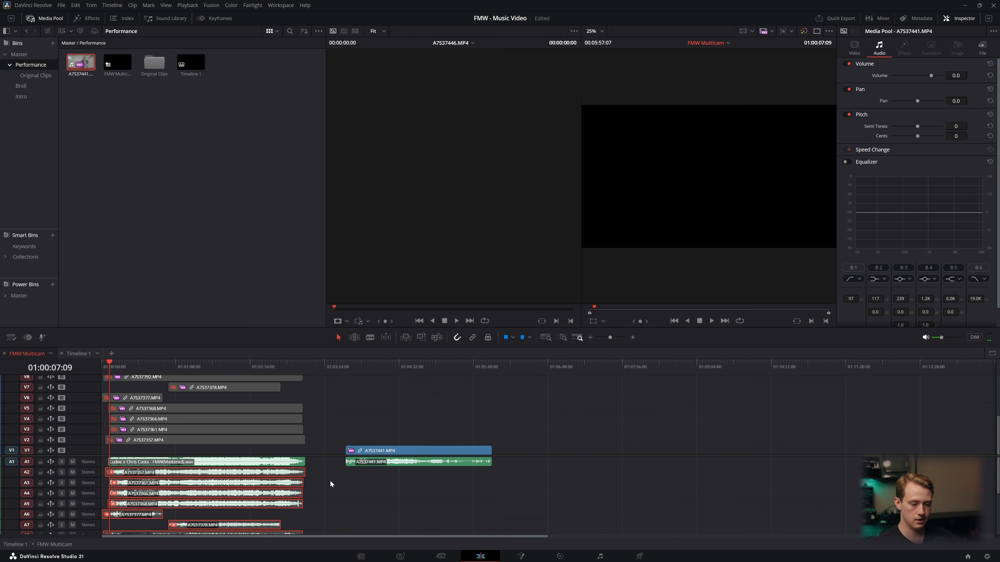
Move the audio of clip A7S37441 down to a new track A16 below all other angles.
{"action": "left_click_drag", "start_coordinate": [392, 463], "coordinate": [397, 534]}
{"action": "scroll", "coordinate": [411, 518], "scroll_direction": "up", "scroll_amount": 2}
{"action": "scroll", "coordinate": [412, 518], "scroll_direction": "down", "scroll_amount": 2}
{"action": "scroll", "coordinate": [413, 517], "scroll_direction": "up", "scroll_amount": 3}
{"action": "left_click_drag", "start_coordinate": [419, 464], "coordinate": [421, 532]}
{"action": "scroll", "coordinate": [421, 516], "scroll_direction": "down", "scroll_amount": 3}
{"action": "left_click_drag", "start_coordinate": [415, 463], "coordinate": [424, 535]}
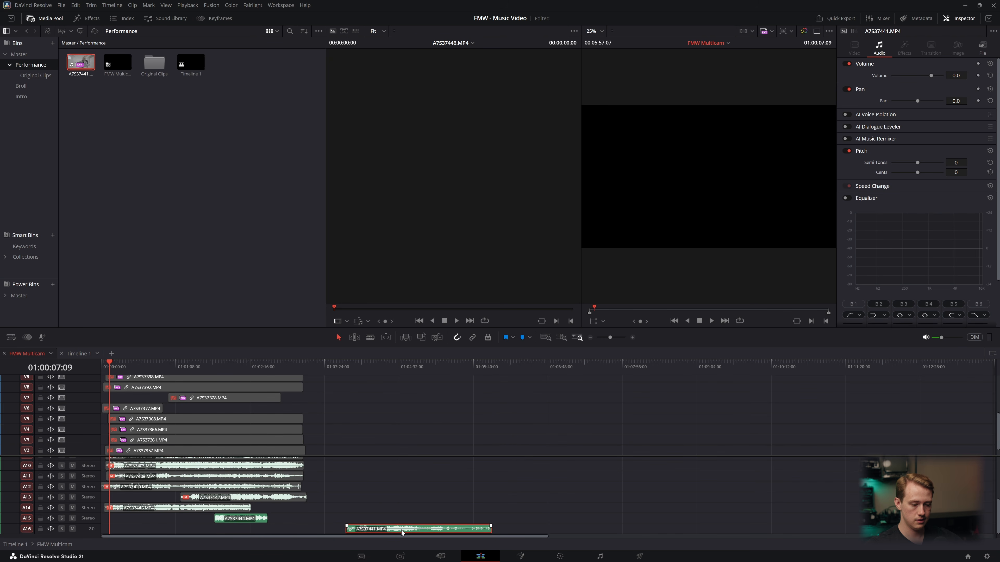
{"action": "scroll", "coordinate": [405, 494], "scroll_direction": "up", "scroll_amount": 5}
{"action": "scroll", "coordinate": [406, 423], "scroll_direction": "down", "scroll_amount": 2}
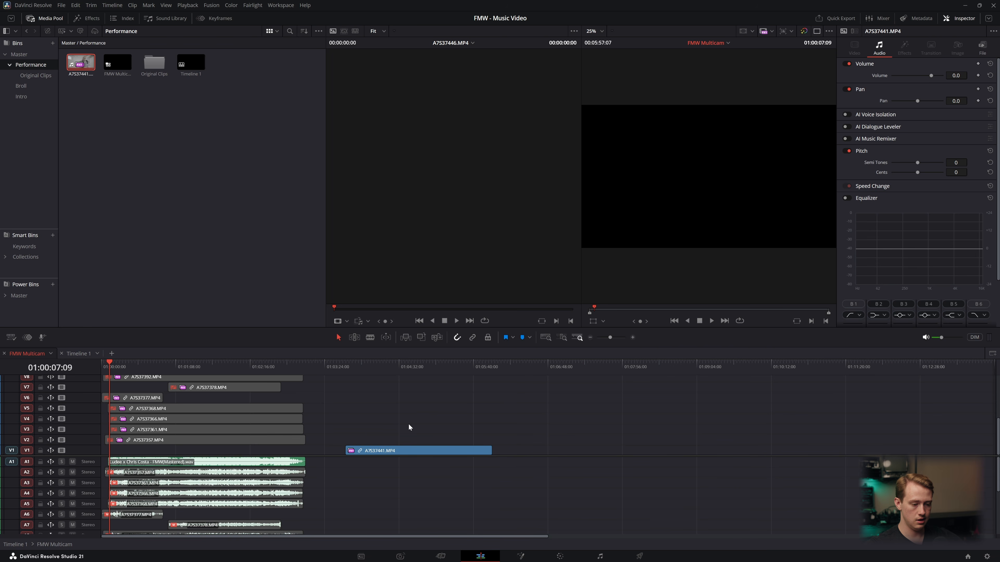
Turn on linked selection and move the video and audio of clip A7S37441 together to near the song's start.
{"action": "left_click", "coordinate": [466, 411]}
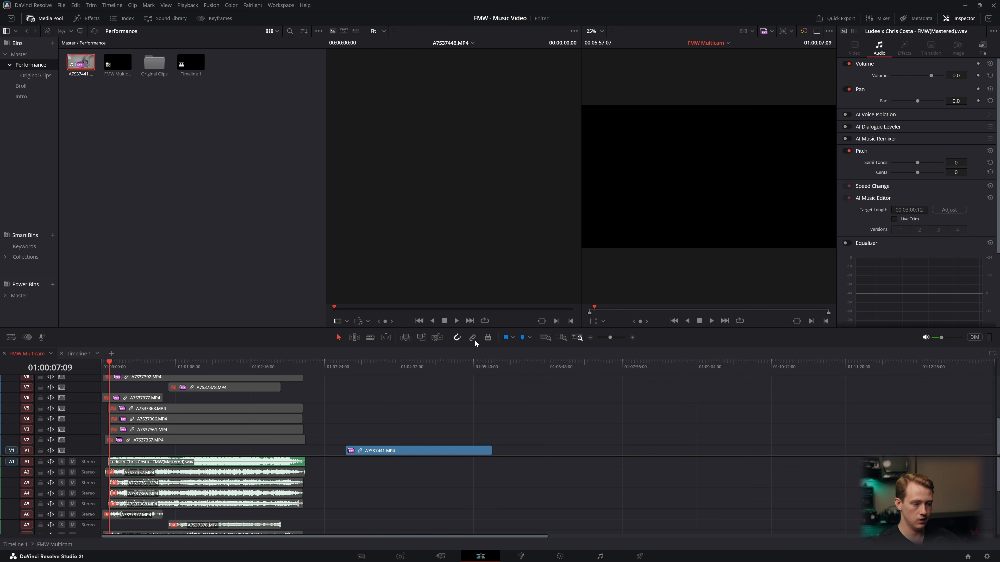
{"action": "left_click", "coordinate": [408, 451]}
{"action": "scroll", "coordinate": [422, 495], "scroll_direction": "down", "scroll_amount": 5}
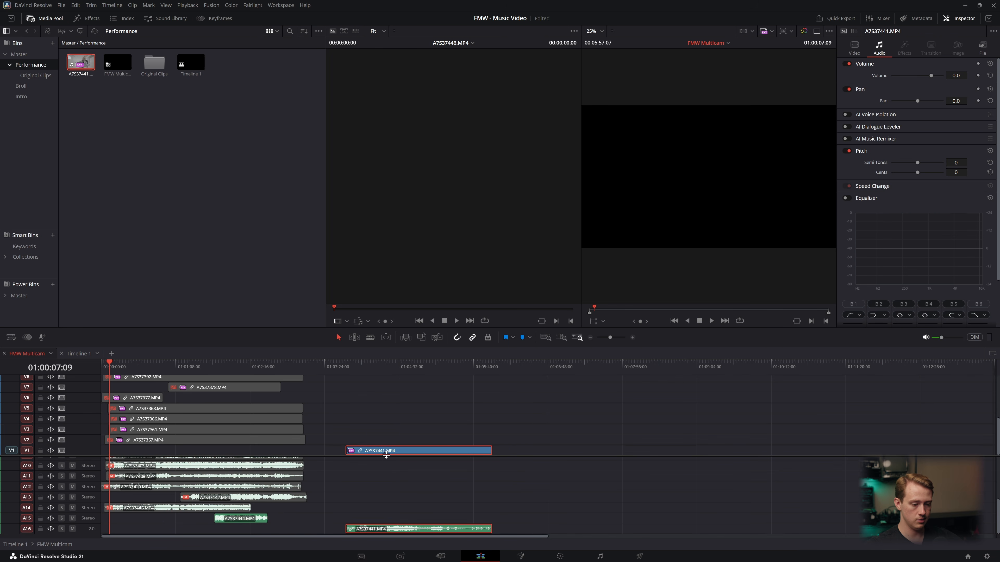
{"action": "left_click_drag", "start_coordinate": [382, 455], "coordinate": [152, 461]}
{"action": "scroll", "coordinate": [191, 436], "scroll_direction": "up", "scroll_amount": 4}
{"action": "scroll", "coordinate": [190, 437], "scroll_direction": "down", "scroll_amount": 4}
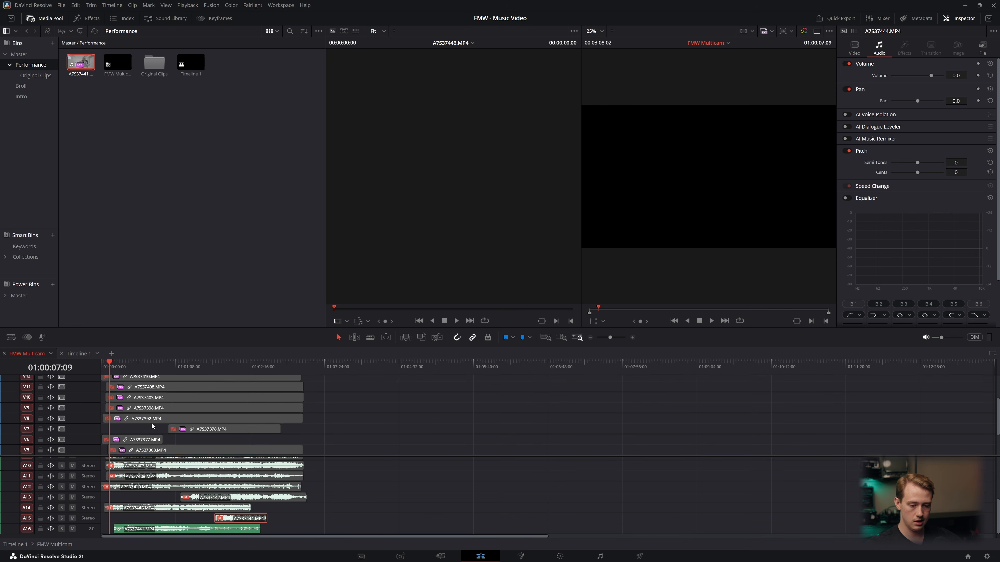
{"action": "scroll", "coordinate": [153, 430], "scroll_direction": "down", "scroll_amount": 3}
{"action": "scroll", "coordinate": [153, 433], "scroll_direction": "up", "scroll_amount": 3}
{"action": "scroll", "coordinate": [253, 513], "scroll_direction": "up", "scroll_amount": 6}
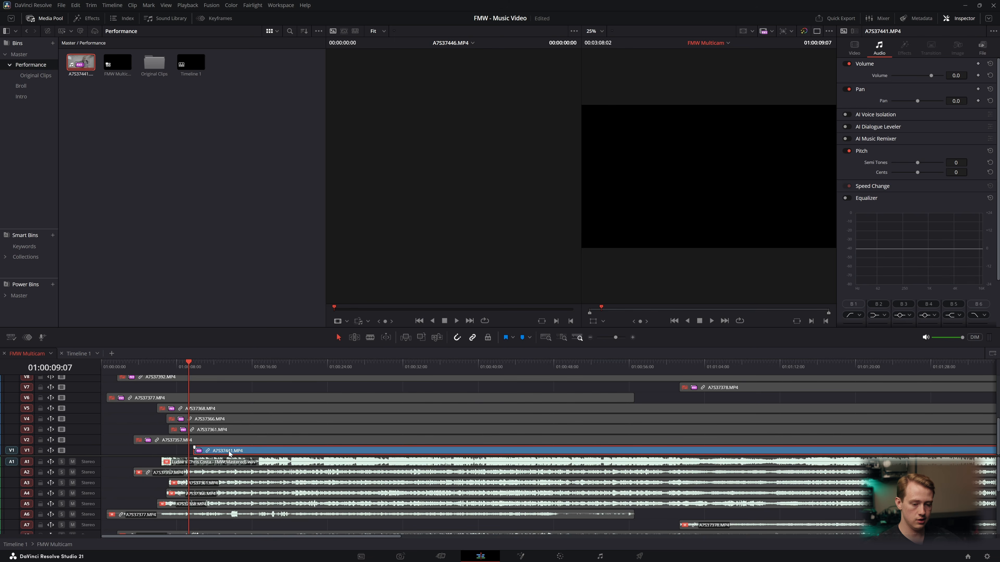
Shift clip A7S37441 slightly earlier on V1 and play its opening to locate a sync point around 01:00:17.
{"action": "left_click_drag", "start_coordinate": [232, 454], "coordinate": [202, 456]}
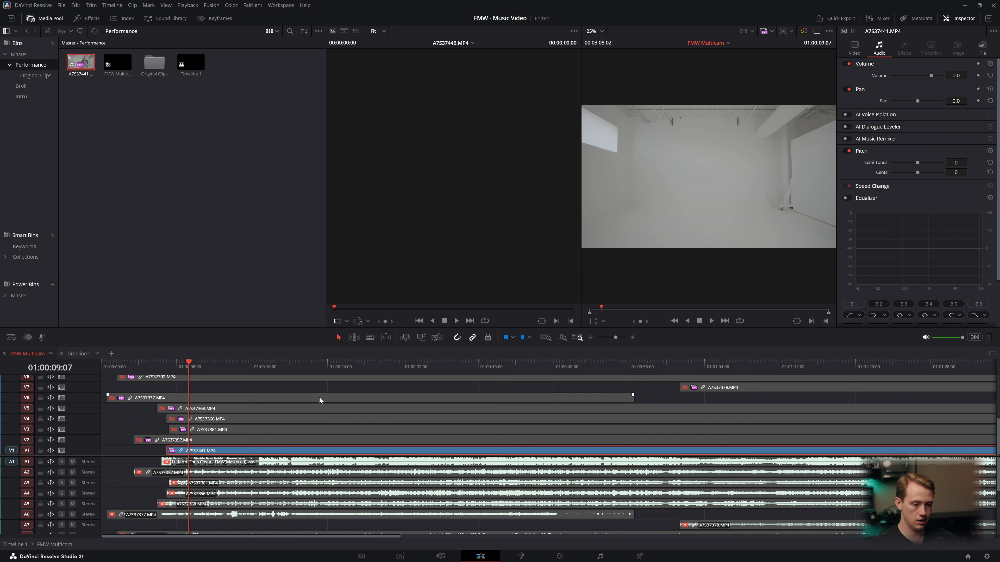
{"action": "left_click", "coordinate": [306, 368]}
{"action": "key", "text": "space"}
{"action": "left_click", "coordinate": [253, 369]}
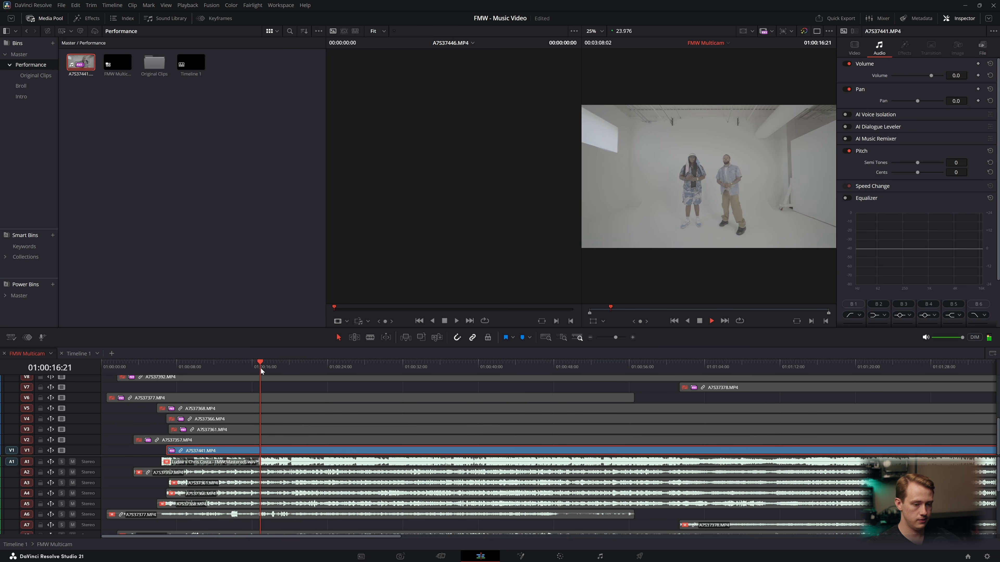
{"action": "left_click", "coordinate": [256, 364]}
{"action": "left_click_drag", "start_coordinate": [256, 363], "coordinate": [262, 365]}
Use the clip's A16 waveform to find the sync point and add a marker to clip A7S37441 at 01:00:17:05.
{"action": "left_click", "coordinate": [282, 451]}
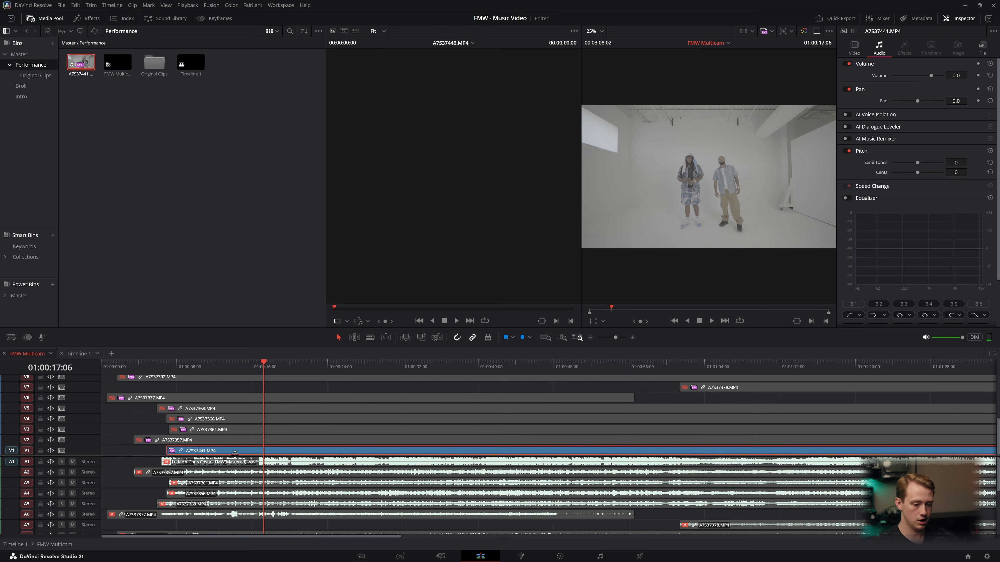
{"action": "scroll", "coordinate": [288, 532], "scroll_direction": "down", "scroll_amount": 5}
{"action": "scroll", "coordinate": [311, 523], "scroll_direction": "up", "scroll_amount": 5}
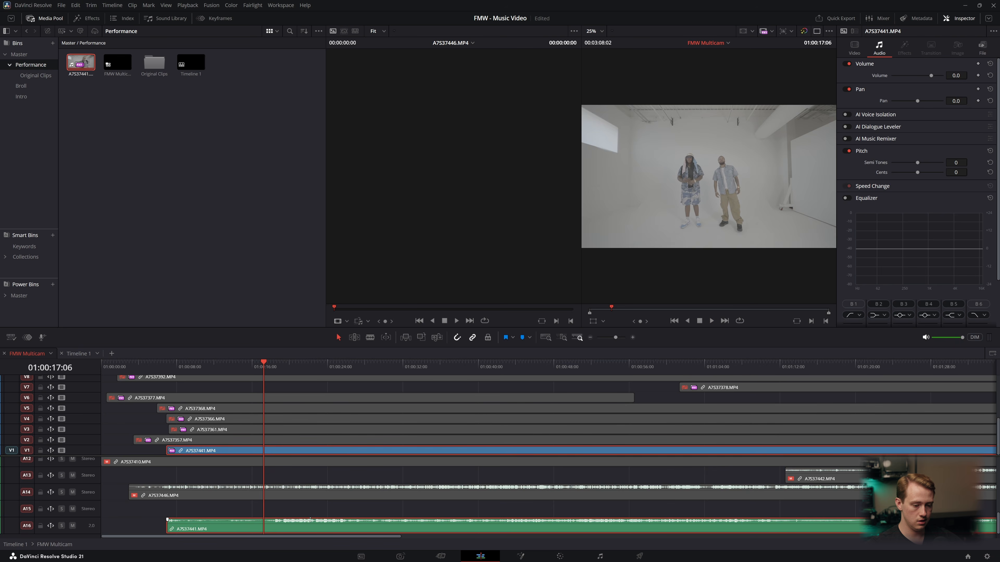
{"action": "scroll", "coordinate": [310, 512], "scroll_direction": "down", "scroll_amount": 5}
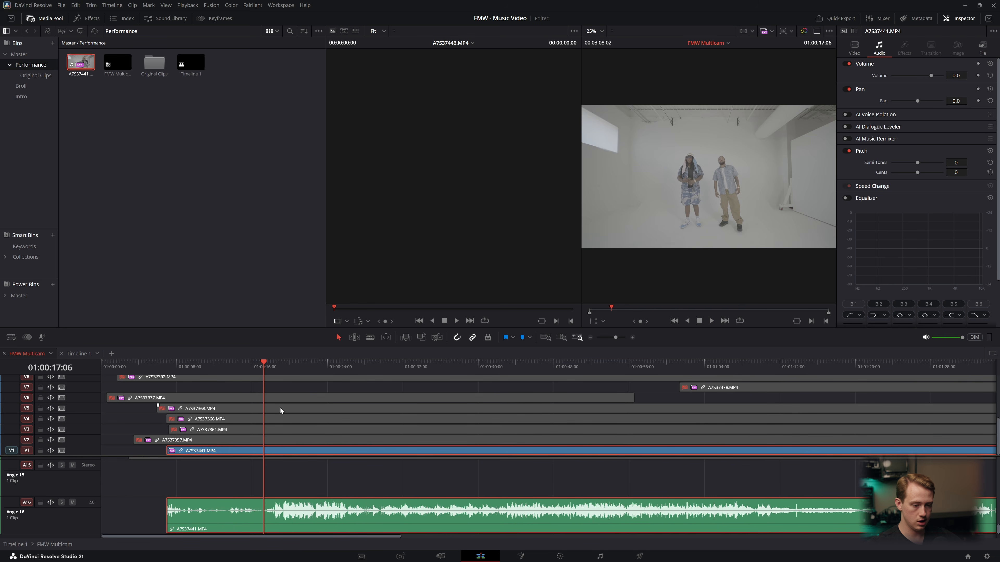
{"action": "mouse_move", "coordinate": [262, 368]}
{"action": "left_mouse_down"}
{"action": "mouse_move", "coordinate": [278, 365]}
{"action": "mouse_move", "coordinate": [264, 364]}
{"action": "left_mouse_up"}
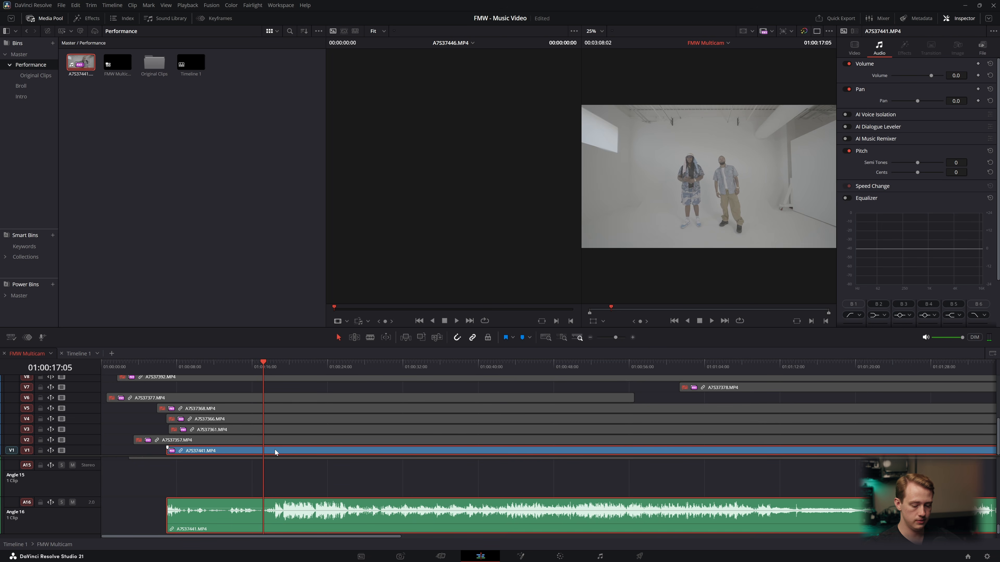
{"action": "key", "text": "m"}
{"action": "key", "text": "j"}
{"action": "key", "text": "j"}
{"action": "key", "text": "j"}
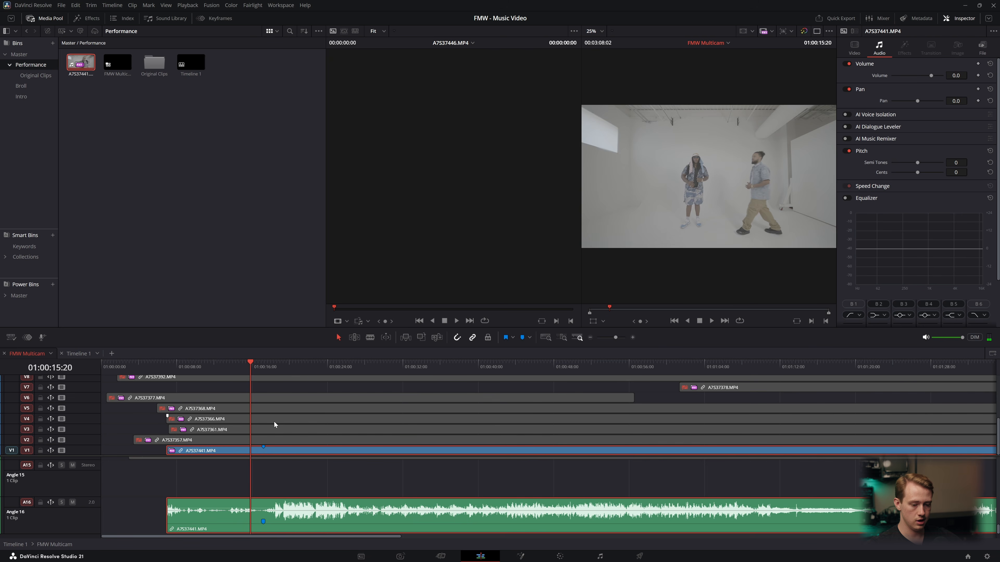
Show the mastered song beside V1 and move clip A7S37441 earlier so its marker lines up with the song's start.
{"action": "scroll", "coordinate": [286, 438], "scroll_direction": "up", "scroll_amount": 3}
{"action": "left_click_drag", "start_coordinate": [313, 455], "coordinate": [310, 498]}
{"action": "scroll", "coordinate": [312, 519], "scroll_direction": "up", "scroll_amount": 10}
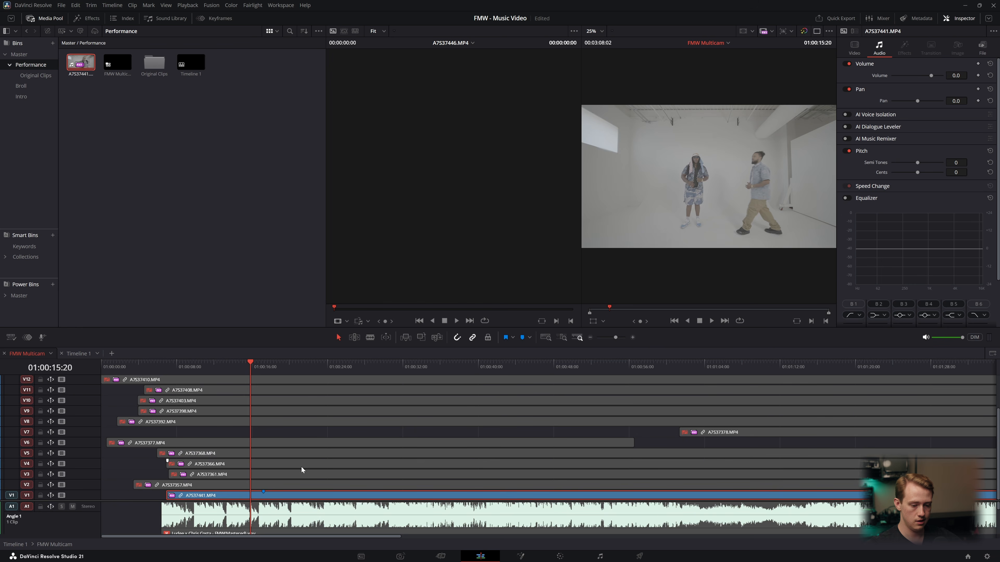
{"action": "left_click", "coordinate": [288, 520]}
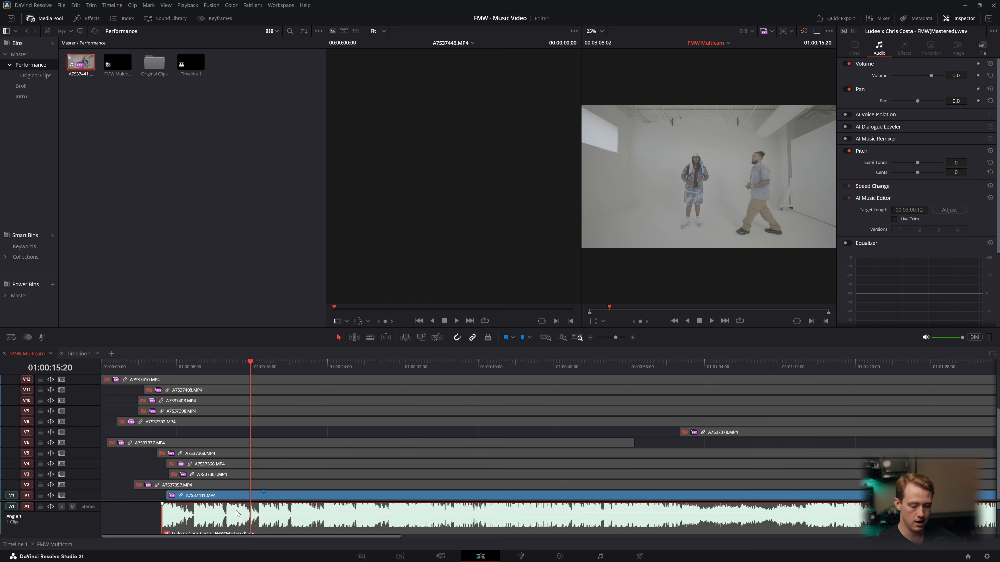
{"action": "left_click", "coordinate": [286, 498]}
{"action": "left_click_drag", "start_coordinate": [216, 499], "coordinate": [162, 497]}
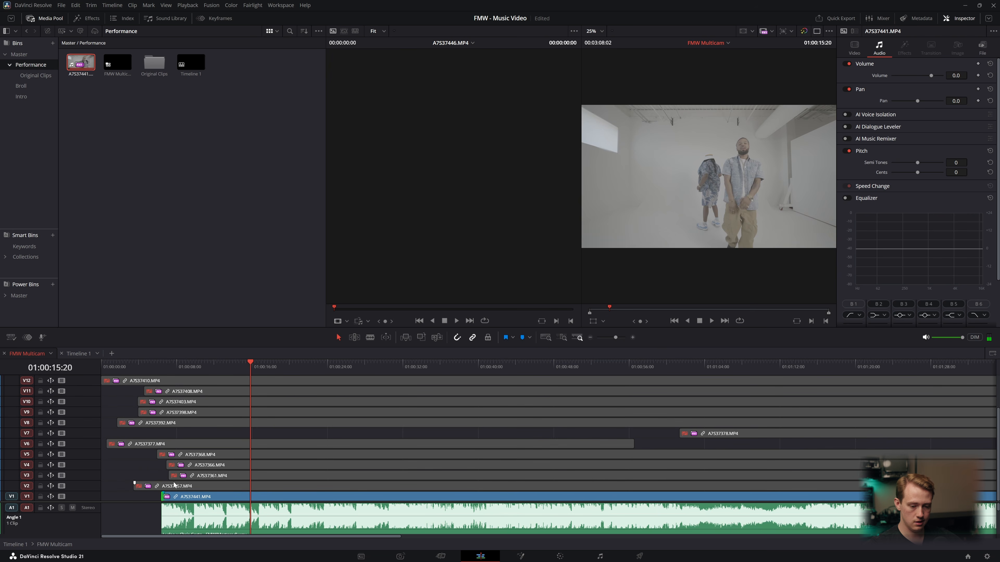
Inspect the marker alignment at the song's start up close and play clip A7S37441 against the song to check sync.
{"action": "left_click", "coordinate": [163, 368]}
{"action": "scroll", "coordinate": [384, 467], "scroll_direction": "up", "scroll_amount": 8}
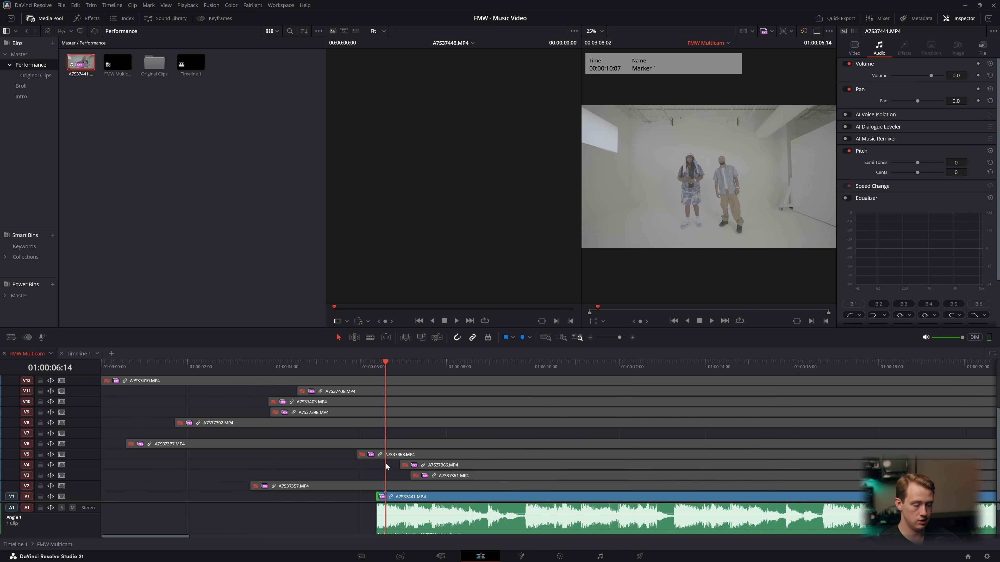
{"action": "scroll", "coordinate": [633, 477], "scroll_direction": "up", "scroll_amount": 1}
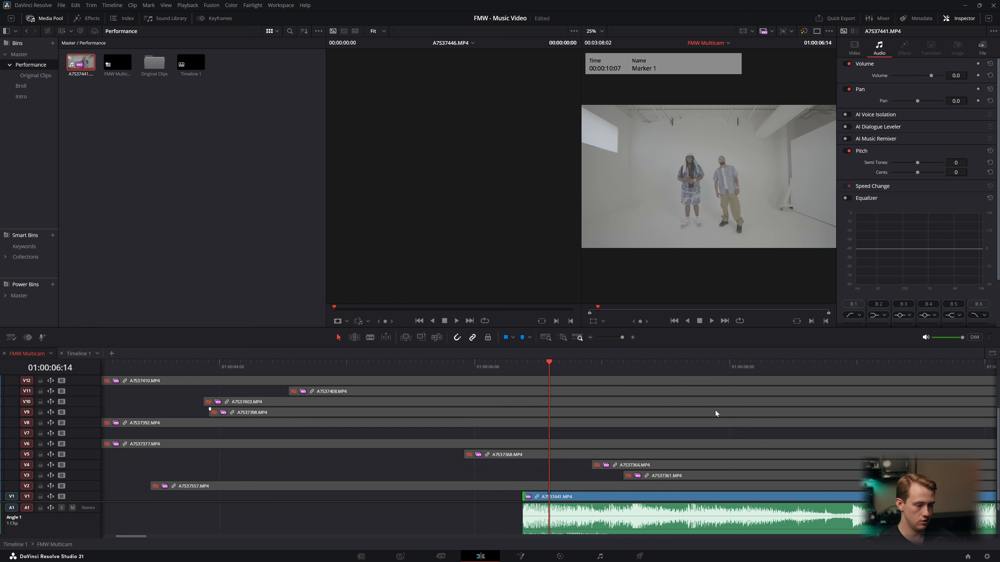
{"action": "key", "text": "space"}
{"action": "scroll", "coordinate": [672, 434], "scroll_direction": "down", "scroll_amount": 1}
{"action": "scroll", "coordinate": [551, 478], "scroll_direction": "down", "scroll_amount": 4}
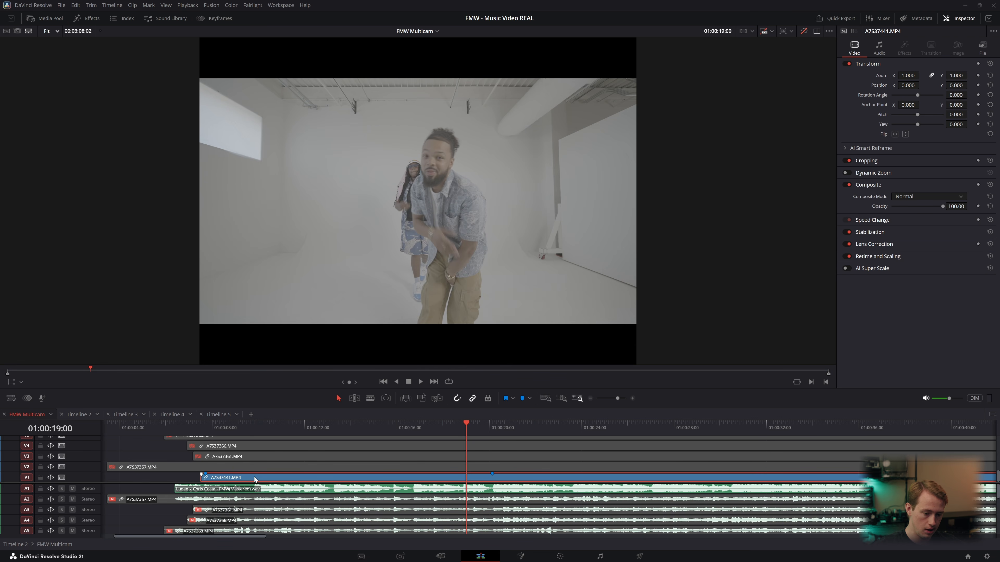
Nudge clip A7S37441 one frame forward and back, save the project, and play further sections to check its sync.
{"action": "key", "text": "period"}
{"action": "key", "text": "comma"}
{"action": "key", "text": "ctrl+s"}
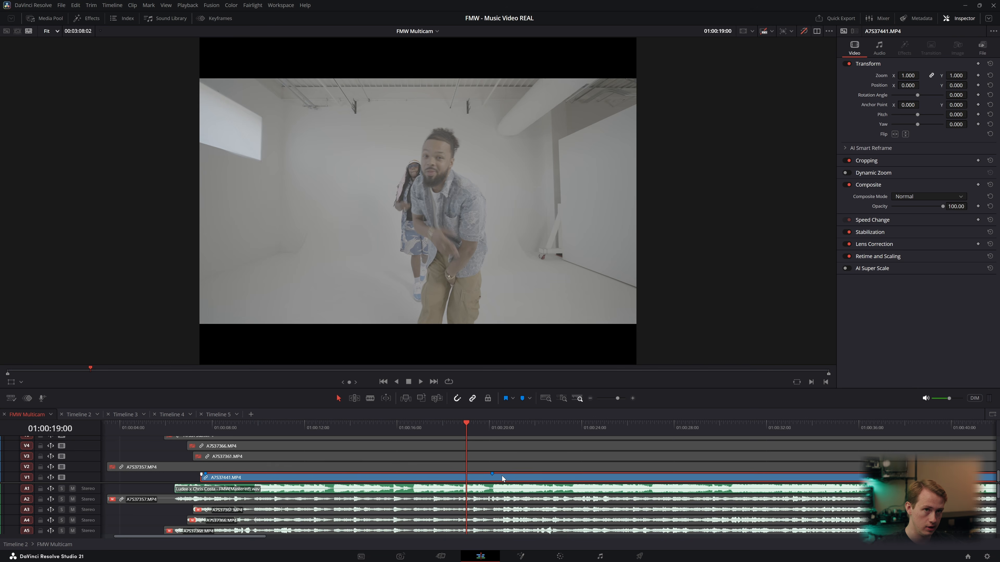
{"action": "key", "text": "space"}
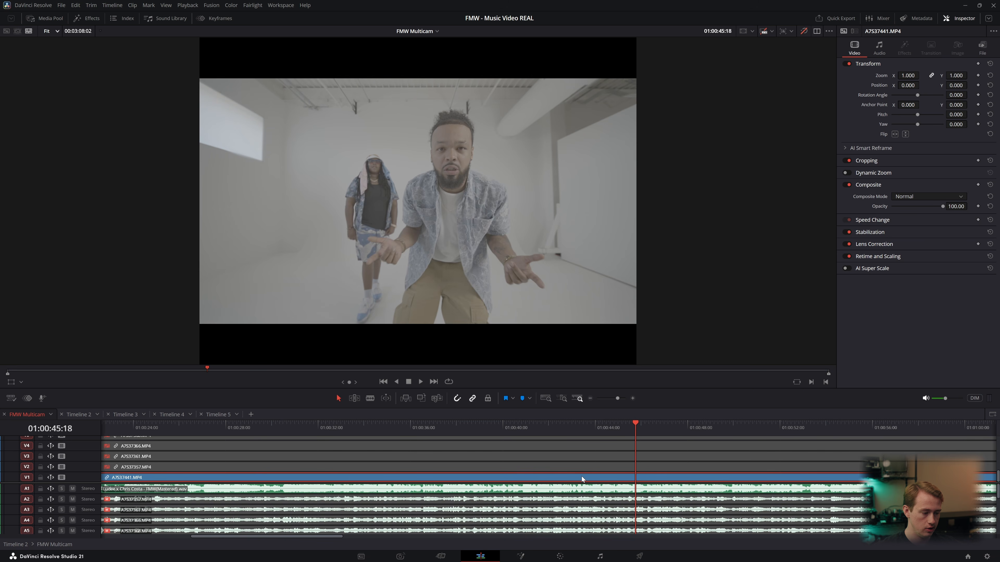
{"action": "key", "text": "space"}
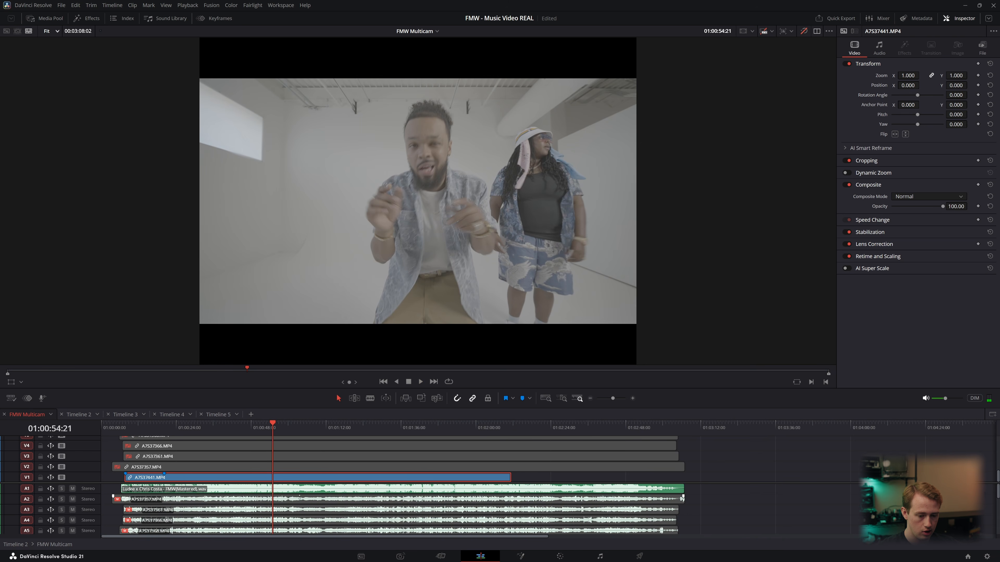
Select all angle clips across the video and audio tracks in FMW Multicam and re-enable them.
{"action": "scroll", "coordinate": [360, 507], "scroll_direction": "down", "scroll_amount": 5}
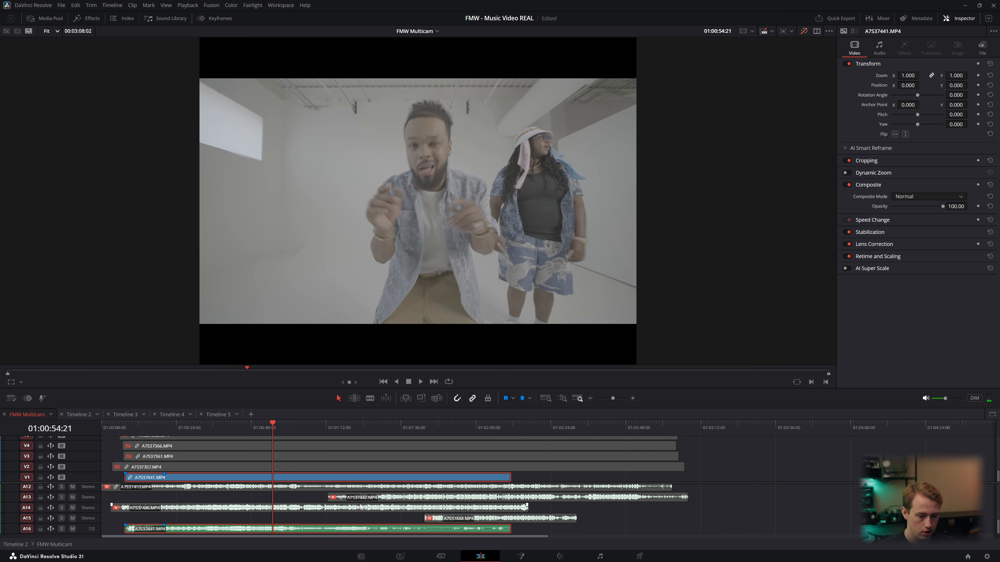
{"action": "left_click_drag", "start_coordinate": [595, 530], "coordinate": [218, 411]}
{"action": "key", "text": "d"}
{"action": "key", "text": "d"}
{"action": "scroll", "coordinate": [339, 503], "scroll_direction": "down", "scroll_amount": 5}
{"action": "scroll", "coordinate": [346, 504], "scroll_direction": "up", "scroll_amount": 2}
{"action": "scroll", "coordinate": [365, 464], "scroll_direction": "down", "scroll_amount": 5}
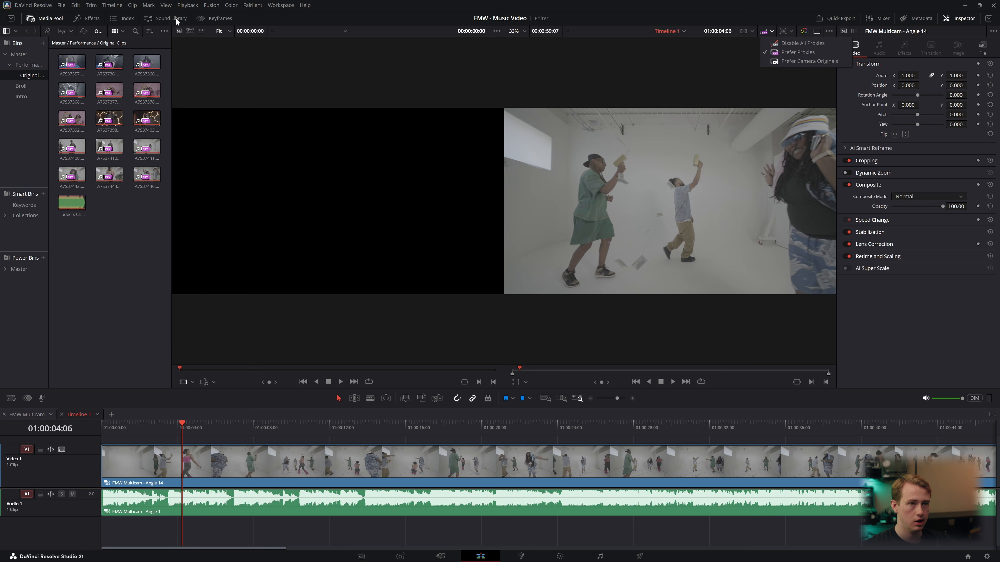
Inspect the timeline playback resolution options and switch Timeline 1's source viewer to Multicam mode.
{"action": "left_click", "coordinate": [188, 5]}
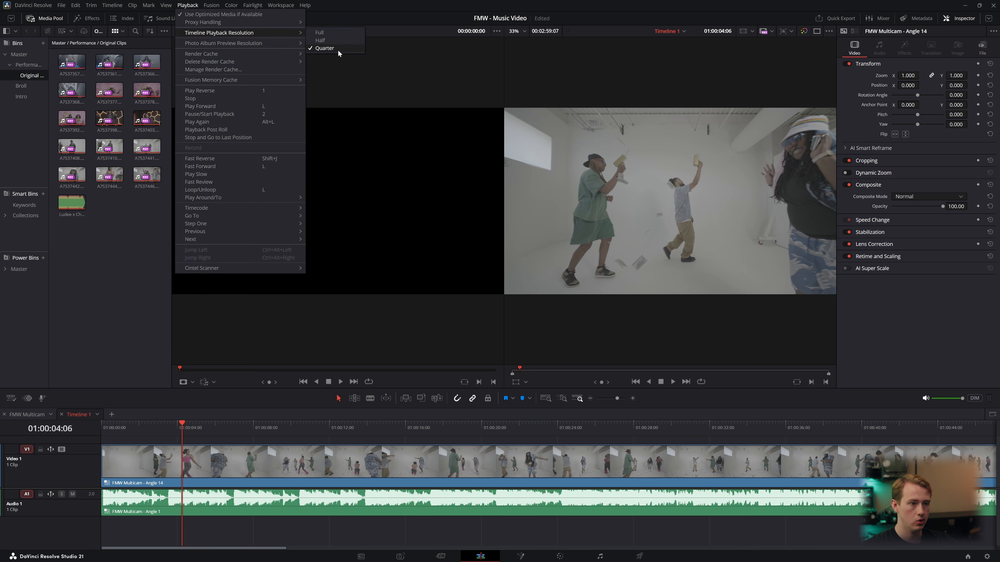
{"action": "left_click", "coordinate": [239, 428]}
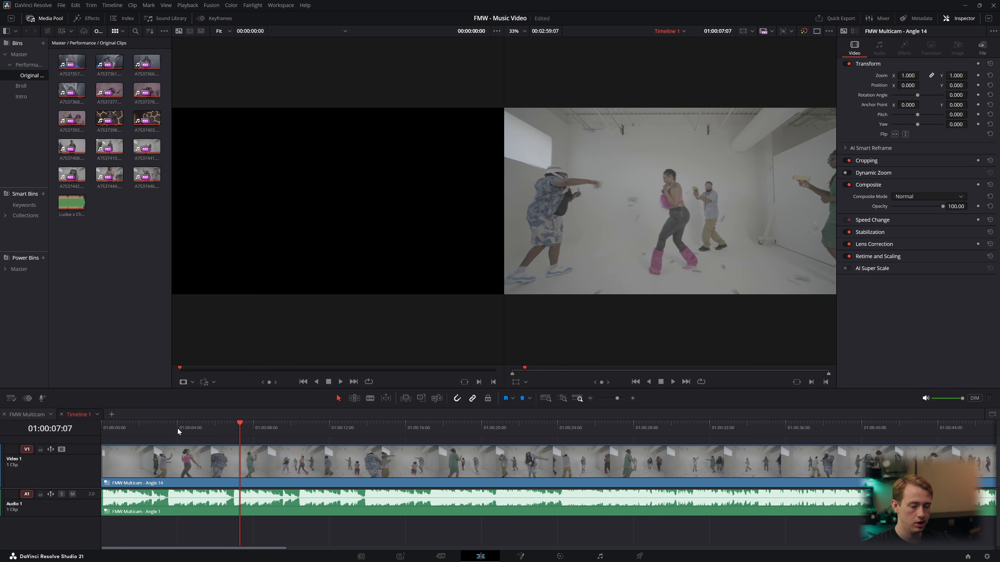
{"action": "left_click", "coordinate": [192, 382]}
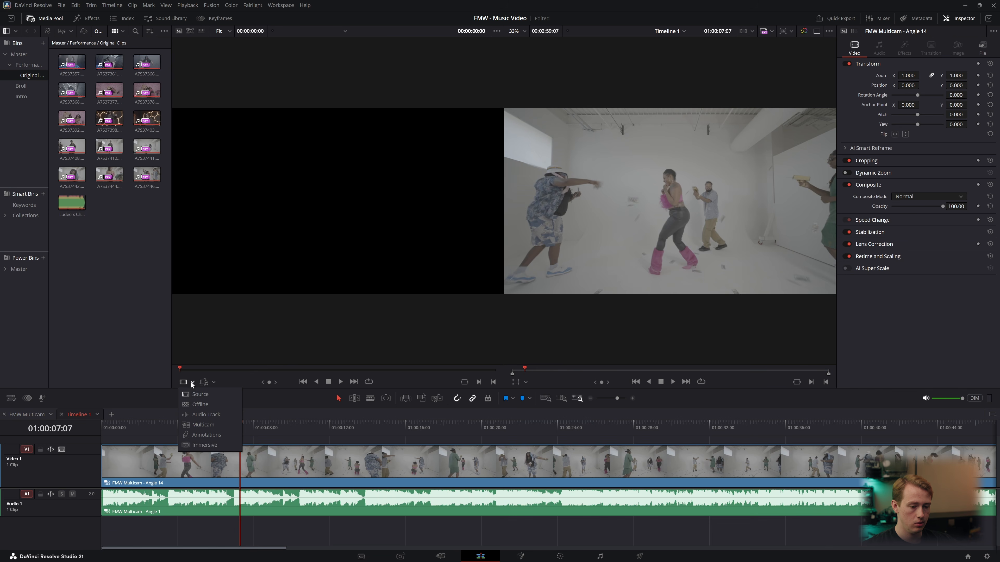
{"action": "left_click", "coordinate": [200, 424]}
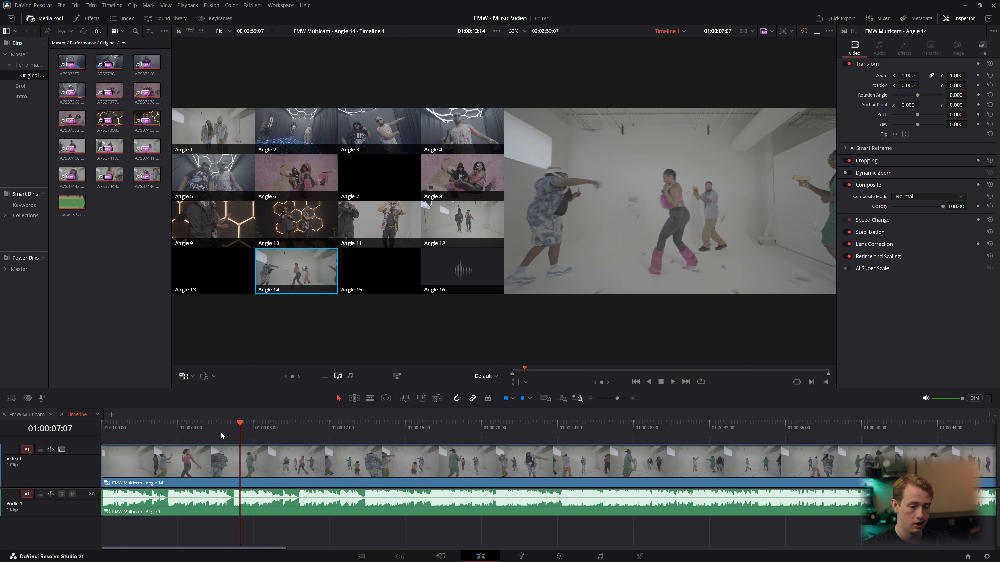
Play the multicam angles briefly and set angle switching to affect video only.
{"action": "key", "text": "space"}
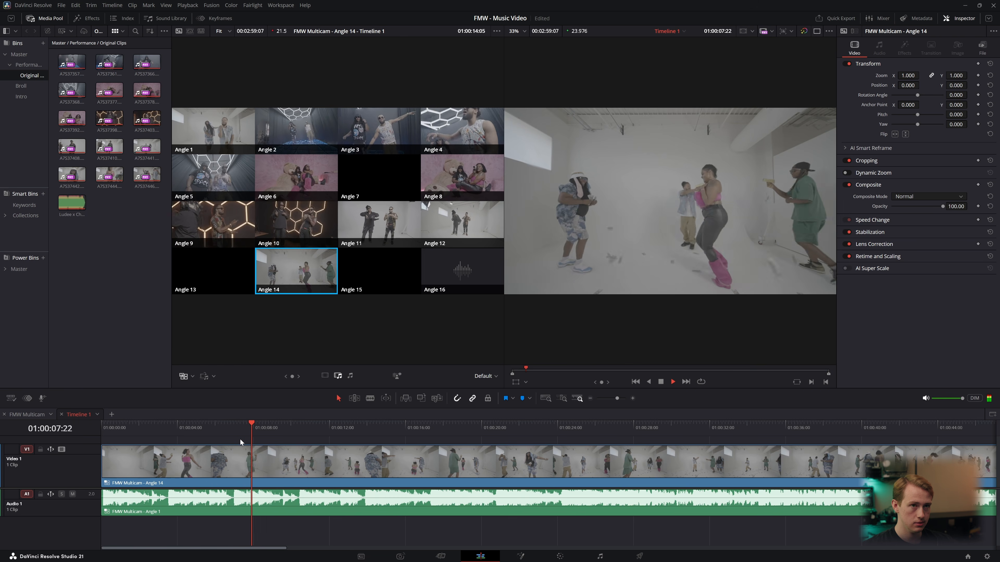
{"action": "key", "text": "space"}
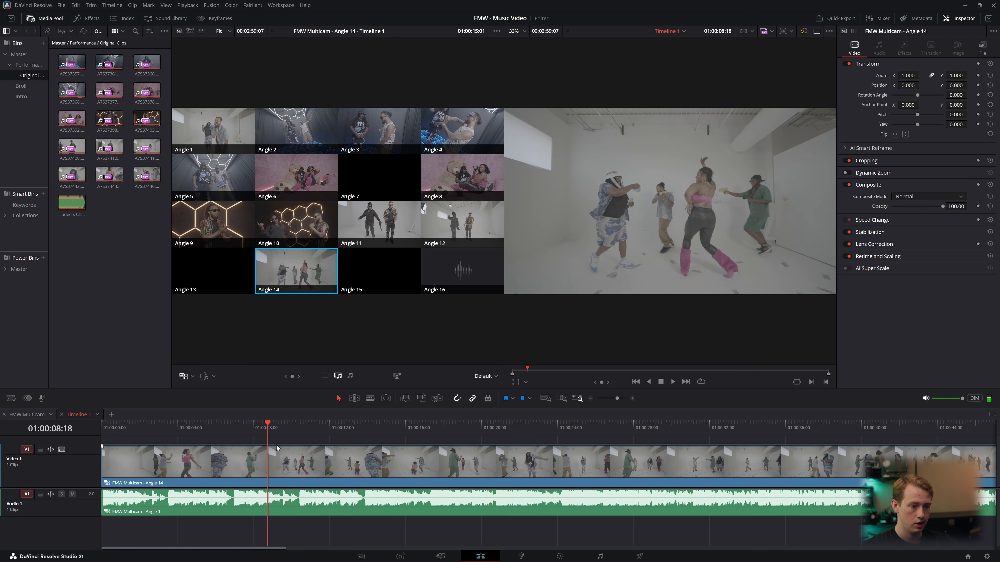
{"action": "left_click", "coordinate": [351, 375]}
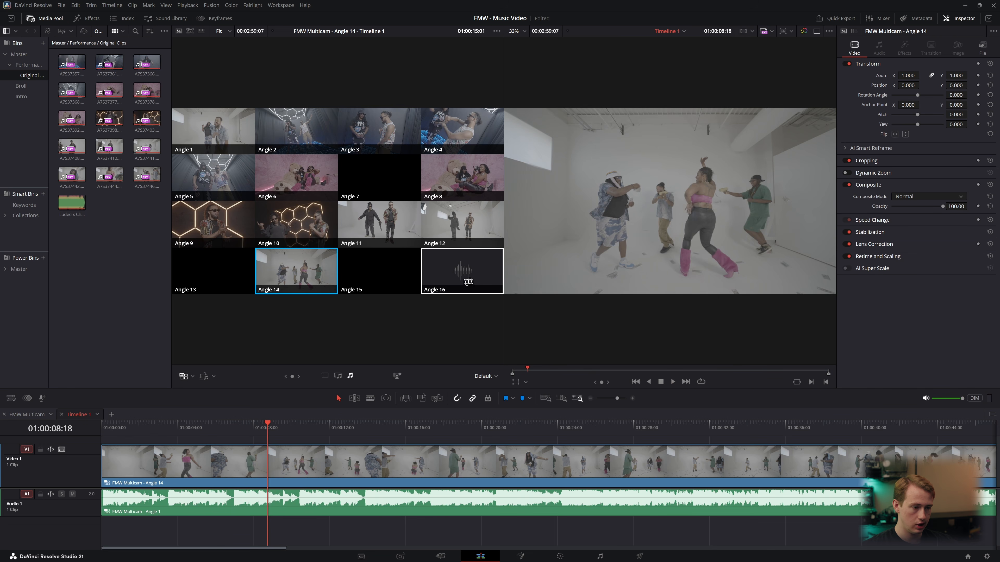
{"action": "left_click", "coordinate": [324, 376]}
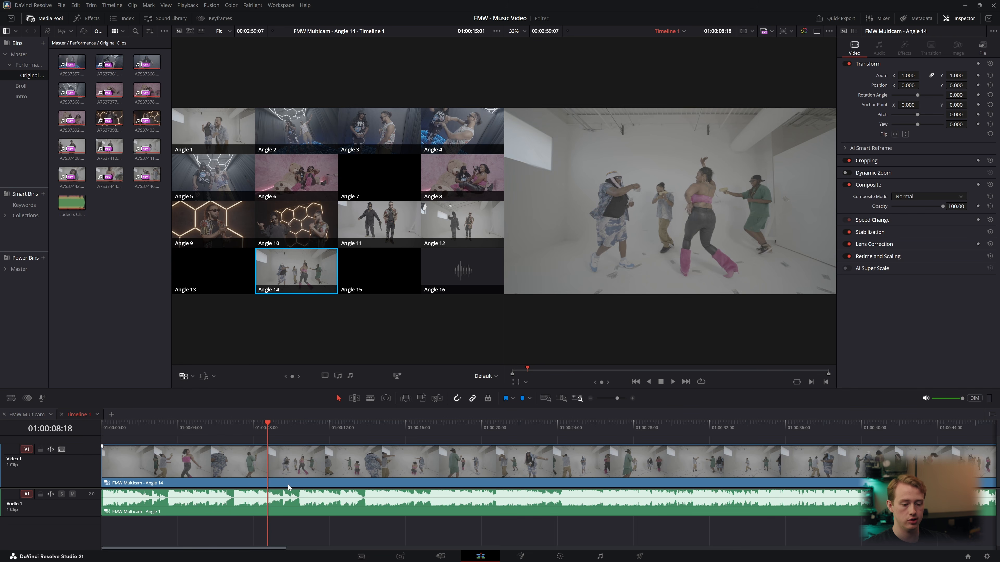
Show music beats on the Angle 1 audio clip and return the playhead to the start of Timeline 1.
{"action": "right_click", "coordinate": [286, 511]}
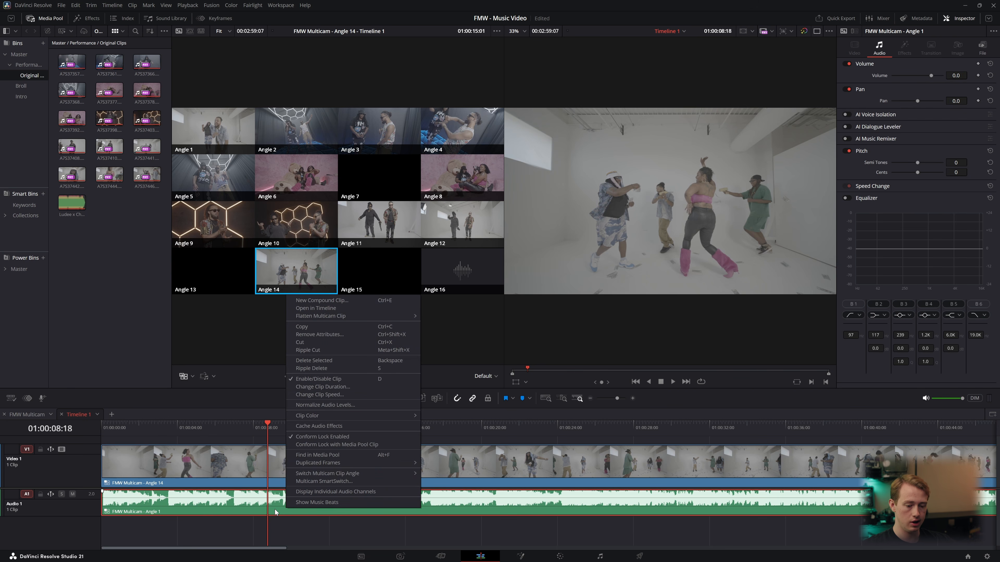
{"action": "left_click", "coordinate": [351, 503]}
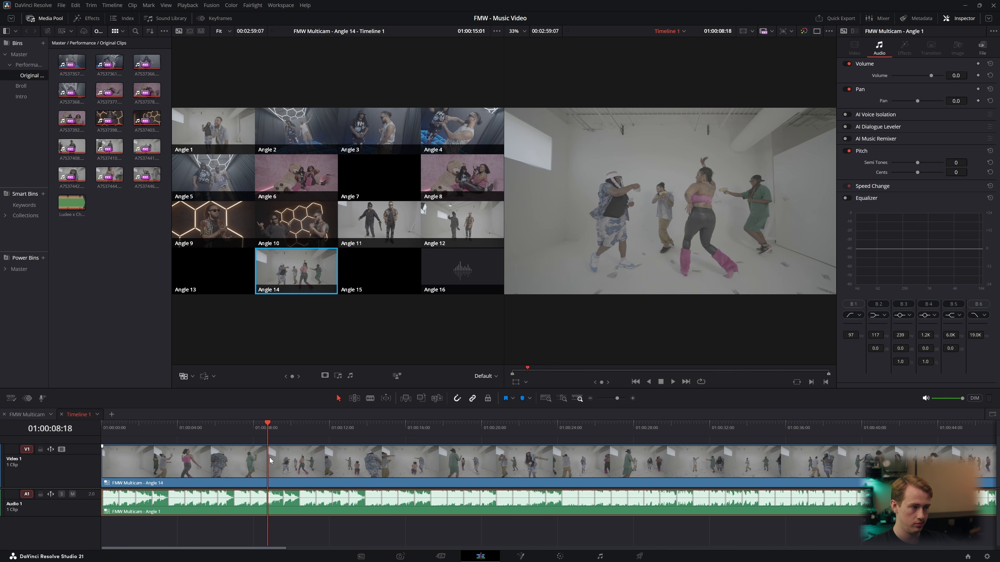
{"action": "left_click_drag", "start_coordinate": [263, 430], "coordinate": [93, 438]}
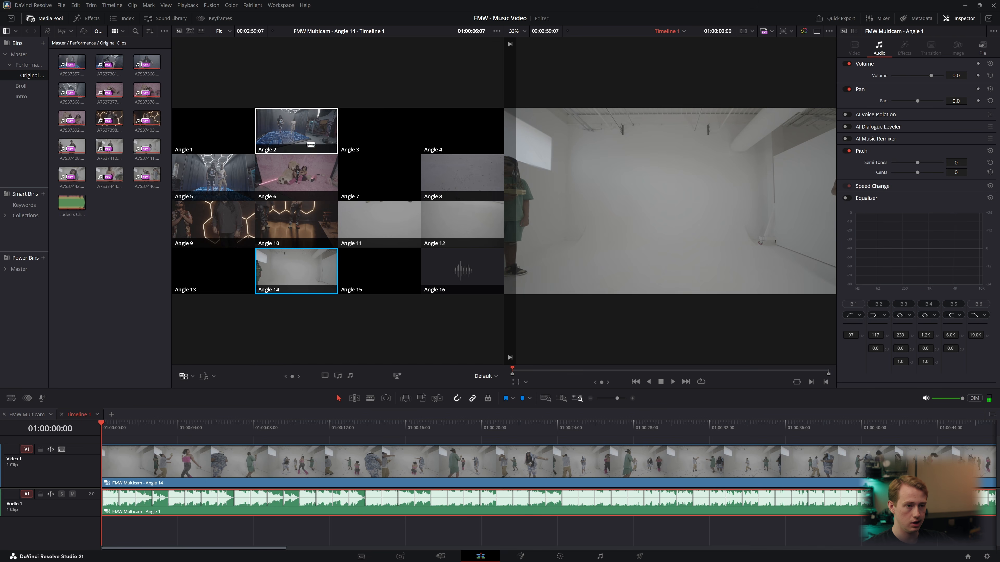
Open the edit on Angle 5, start playback, and cut live to Angles 2, 3 and 4.
{"action": "key", "text": "5"}
{"action": "key", "text": "space"}
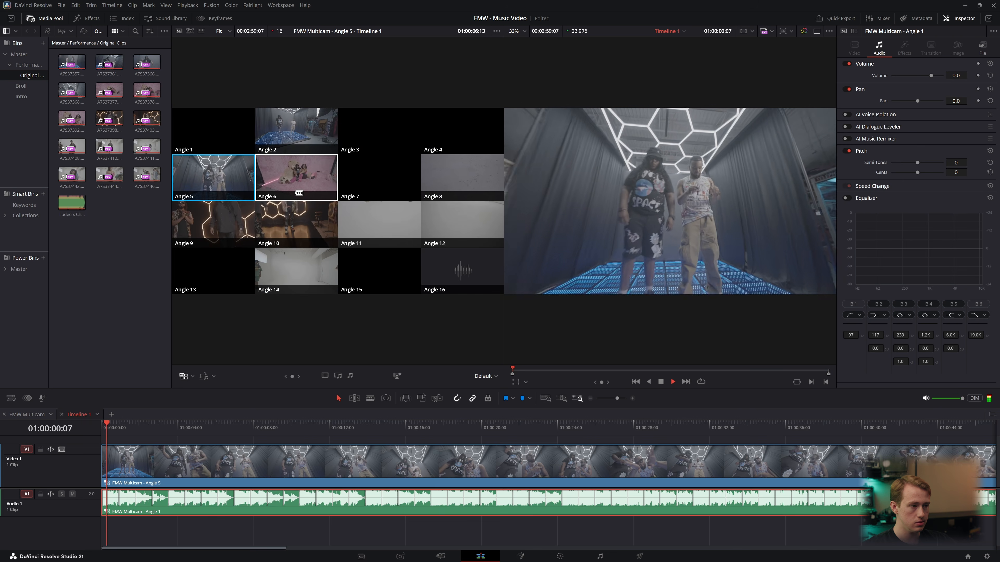
{"action": "left_click", "coordinate": [311, 126]}
{"action": "left_click", "coordinate": [378, 133]}
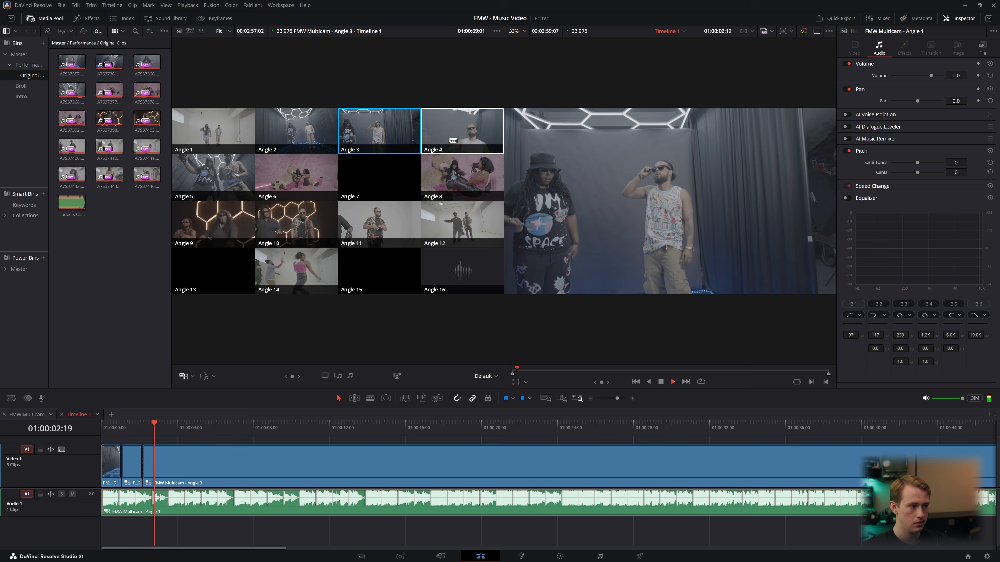
{"action": "left_click", "coordinate": [453, 140]}
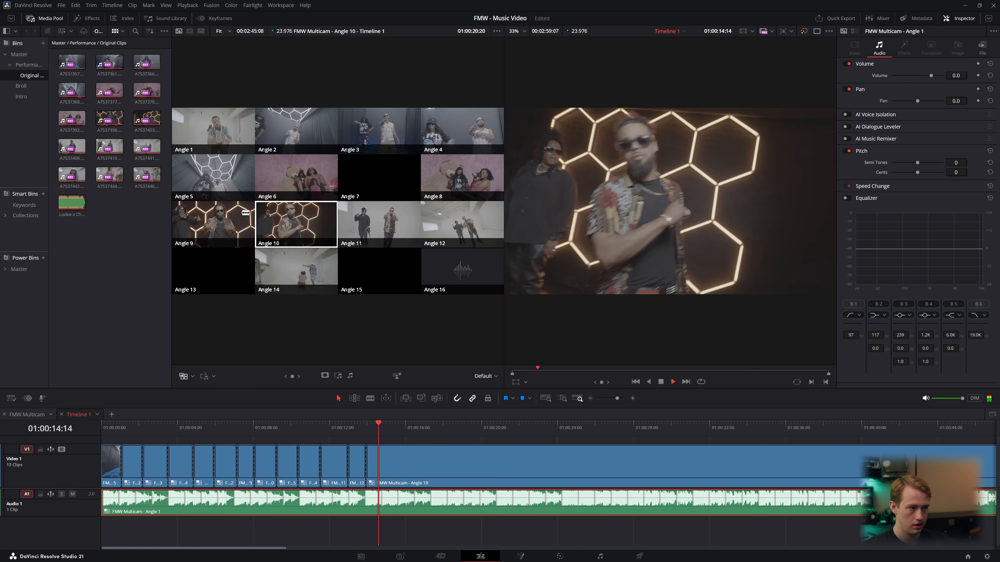
During playback, cut live to Angles 9, 5, 12, 5, 2, 3 and 11 in the first half minute of the song.
{"action": "left_click", "coordinate": [242, 217]}
{"action": "left_click", "coordinate": [213, 179]}
{"action": "left_click", "coordinate": [449, 217]}
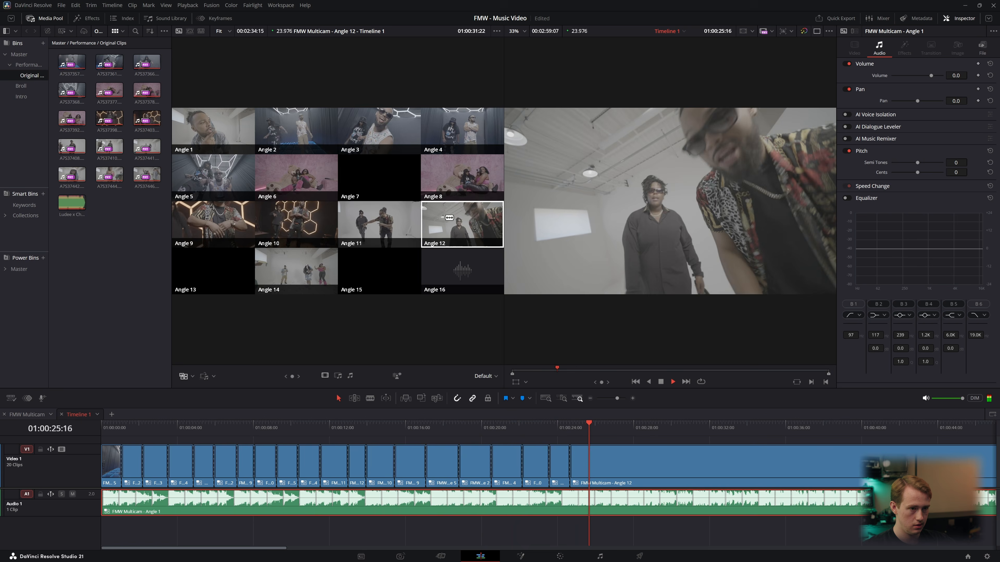
{"action": "left_click", "coordinate": [214, 178]}
{"action": "left_click", "coordinate": [305, 131]}
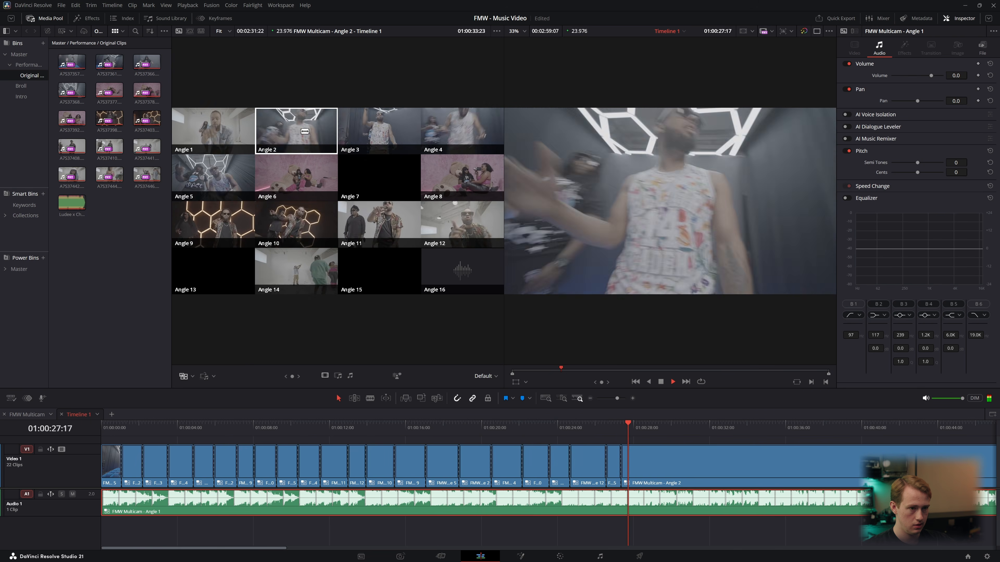
{"action": "left_click", "coordinate": [378, 132]}
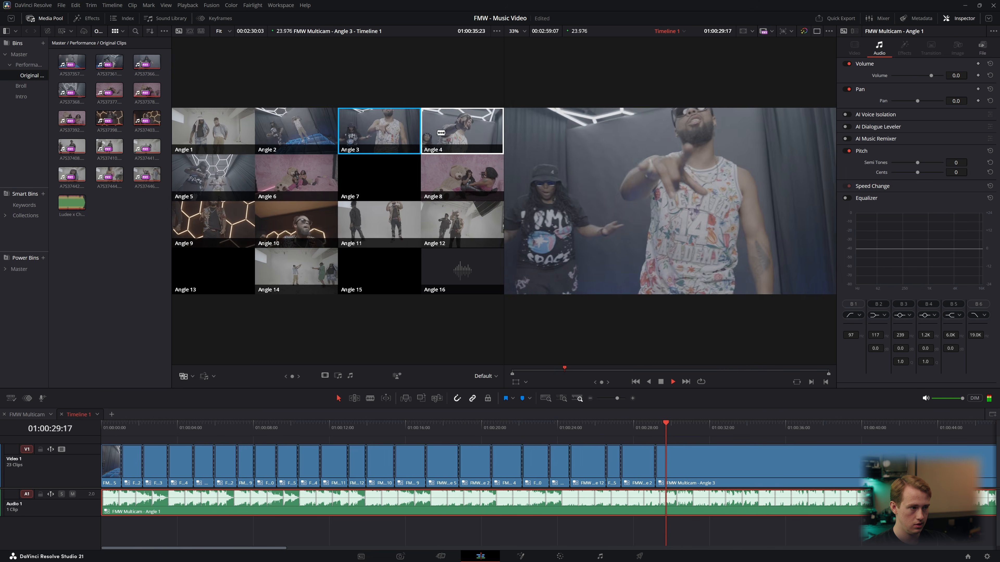
{"action": "left_click", "coordinate": [384, 225]}
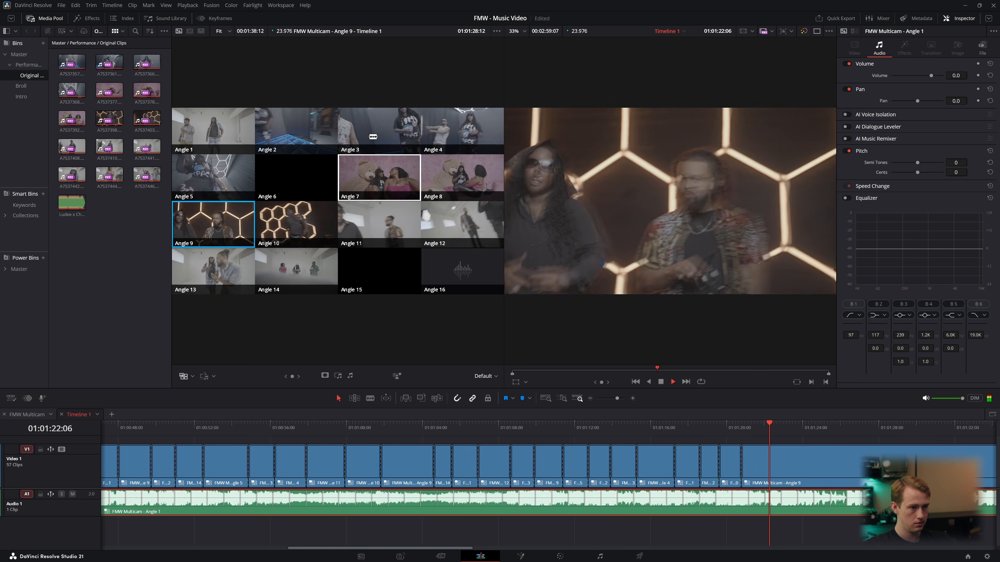
Continue the live multicam cut through the rest of the song, switching to Angles 3, 4, 7, 15, 14 and 13.
{"action": "left_click", "coordinate": [394, 134]}
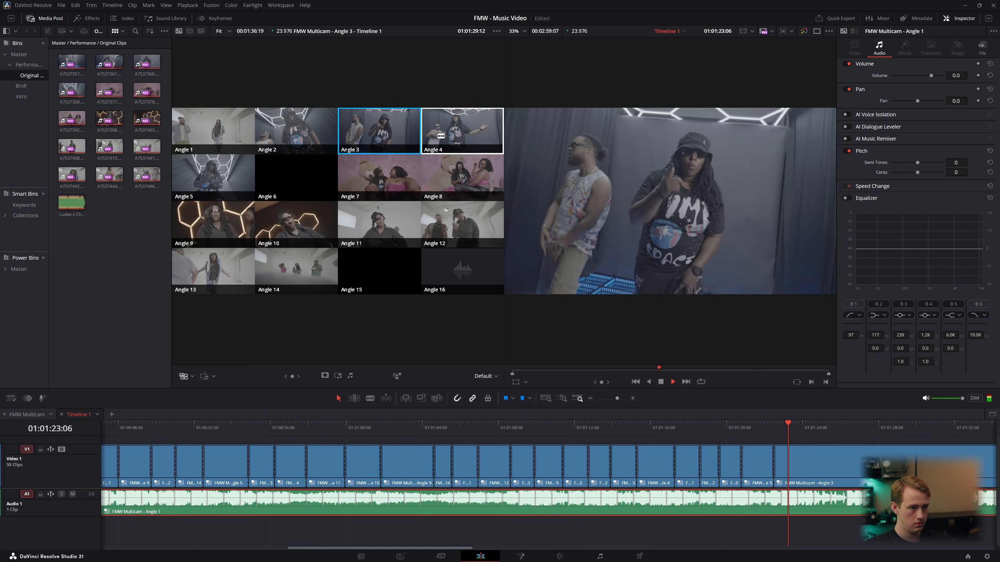
{"action": "left_click", "coordinate": [441, 136]}
{"action": "left_click", "coordinate": [409, 177]}
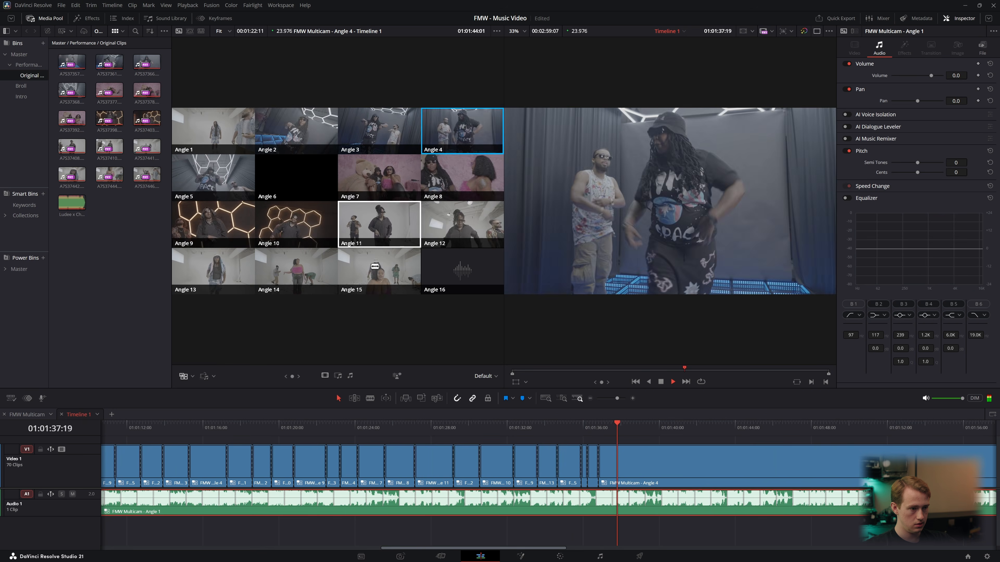
{"action": "left_click", "coordinate": [346, 275]}
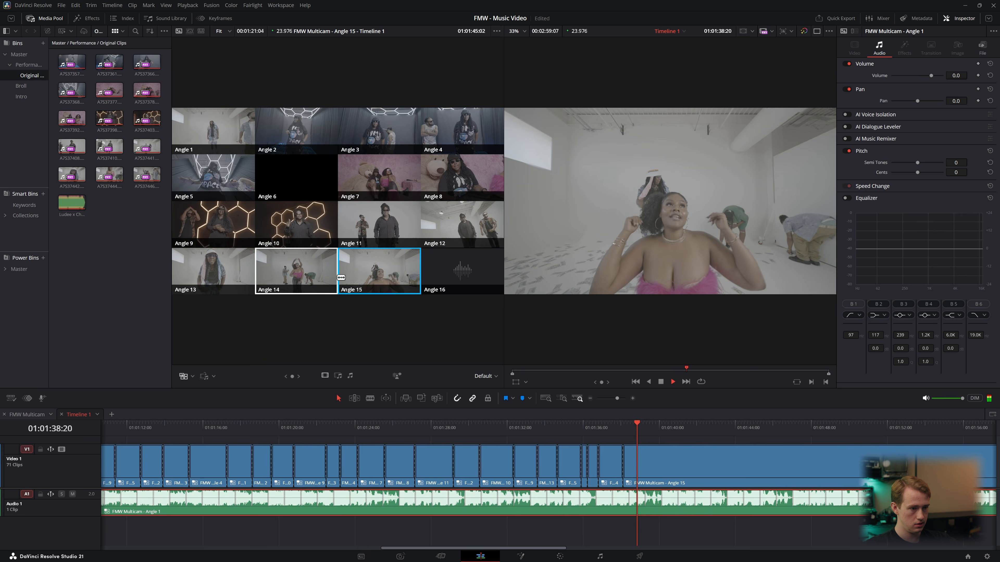
{"action": "left_click", "coordinate": [299, 275]}
{"action": "left_click", "coordinate": [231, 271]}
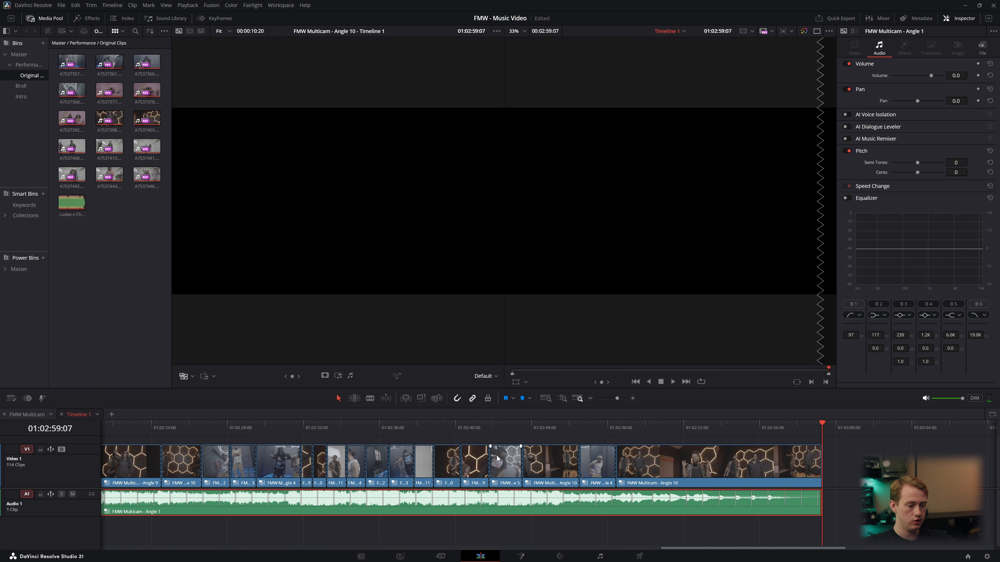
Review the whole Timeline 1 edit from its start and play the Angle 3 clip around 01:00:29:04.
{"action": "scroll", "coordinate": [497, 458], "scroll_direction": "down", "scroll_amount": 5}
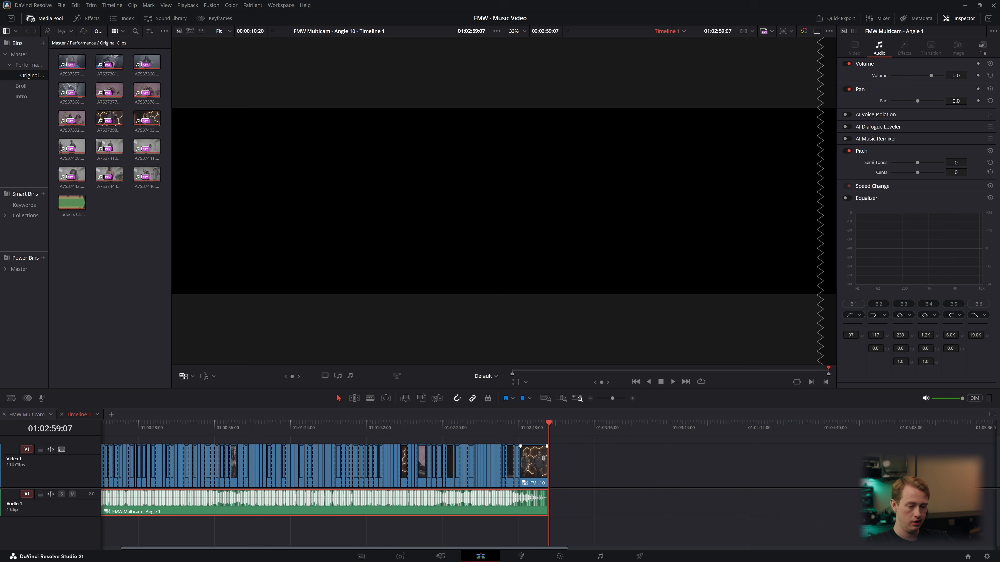
{"action": "scroll", "coordinate": [544, 458], "scroll_direction": "down", "scroll_amount": 2}
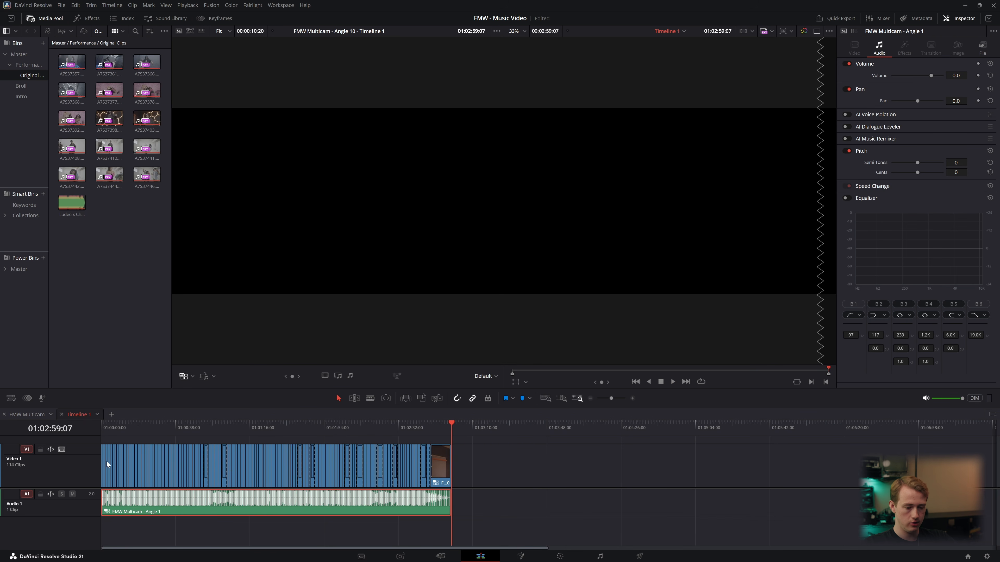
{"action": "key", "text": "Home"}
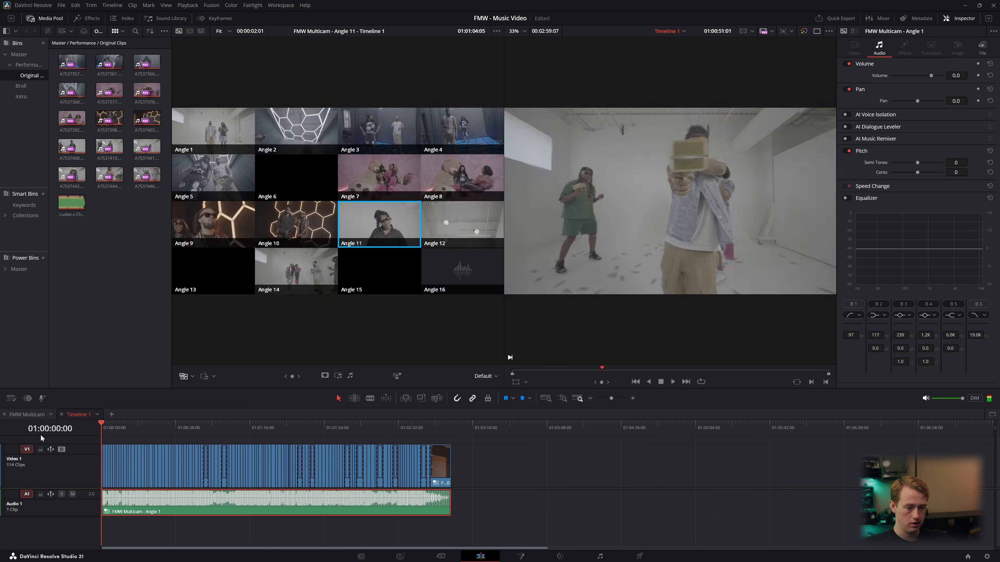
{"action": "key", "text": "shift+z"}
{"action": "left_click", "coordinate": [240, 430]}
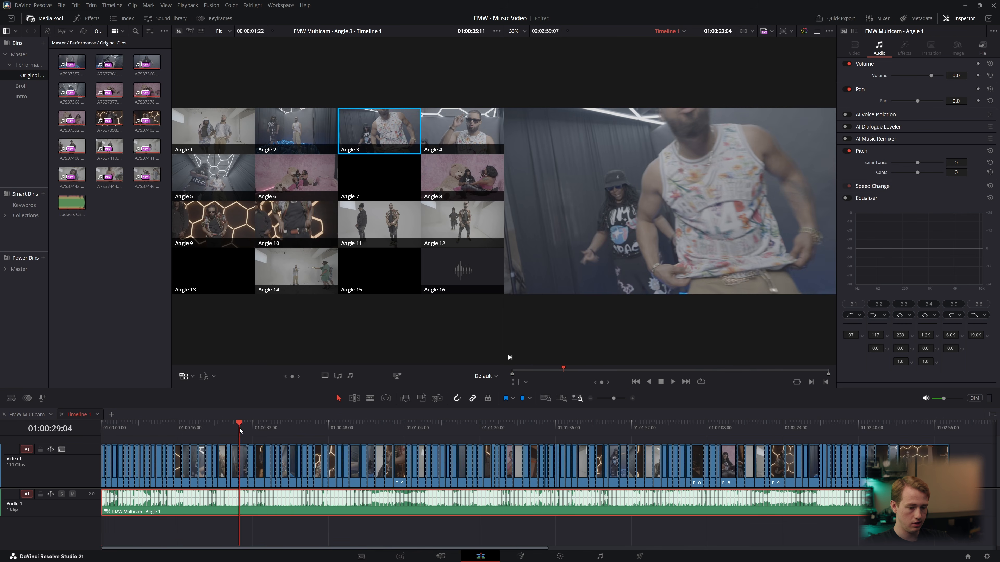
{"action": "scroll", "coordinate": [240, 432], "scroll_direction": "up", "scroll_amount": 5}
{"action": "key", "text": "space"}
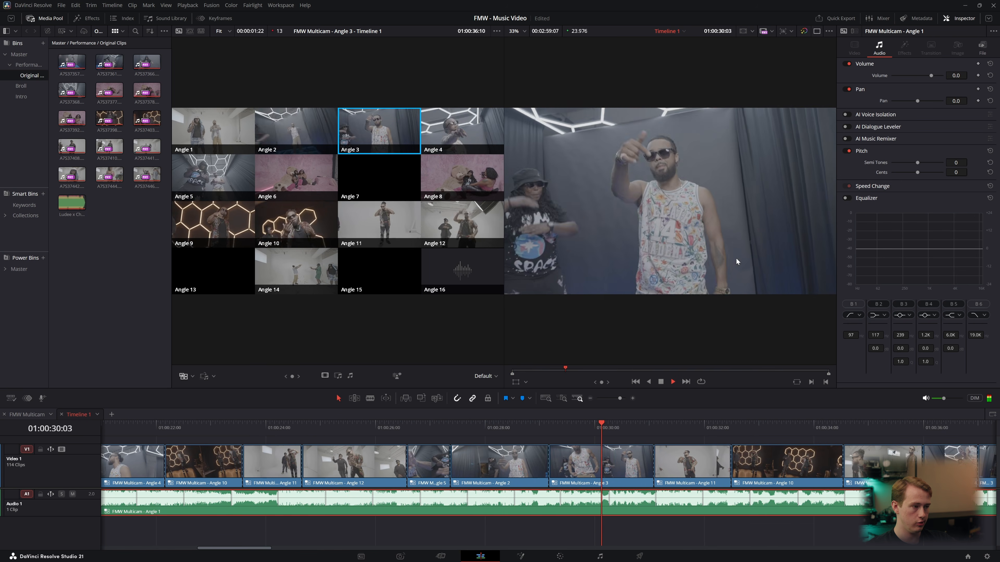
{"action": "key", "text": "space"}
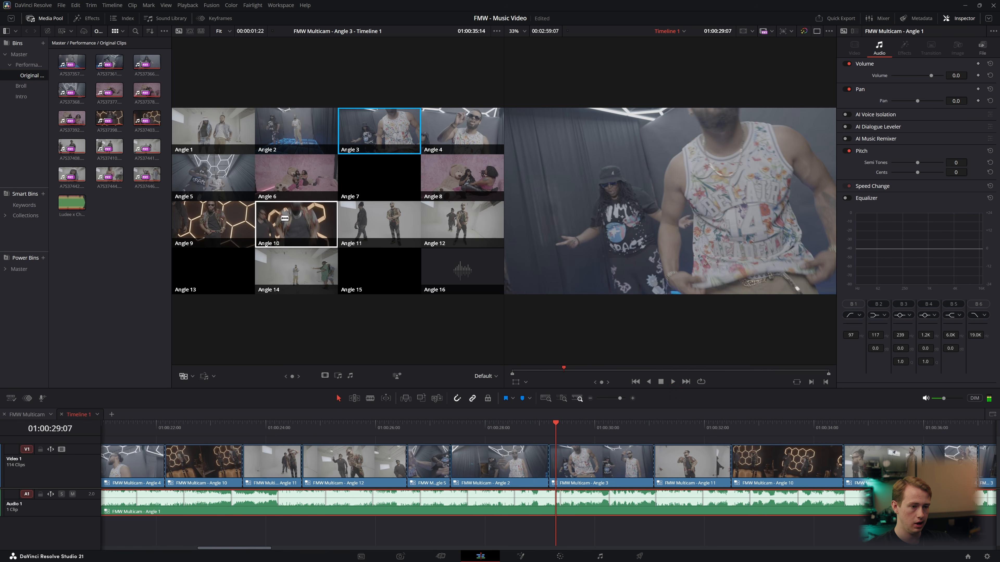
Raise the monitoring volume and replay the Angle 3 clip, returning the playhead to its start at 01:00:29:04.
{"action": "left_click_drag", "start_coordinate": [943, 398], "coordinate": [952, 399]}
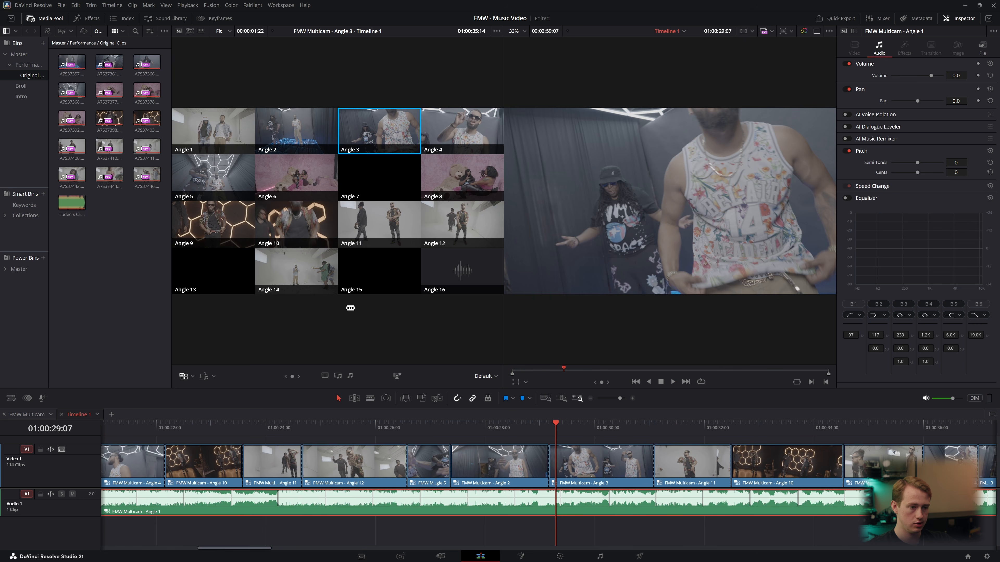
{"action": "key", "text": "space"}
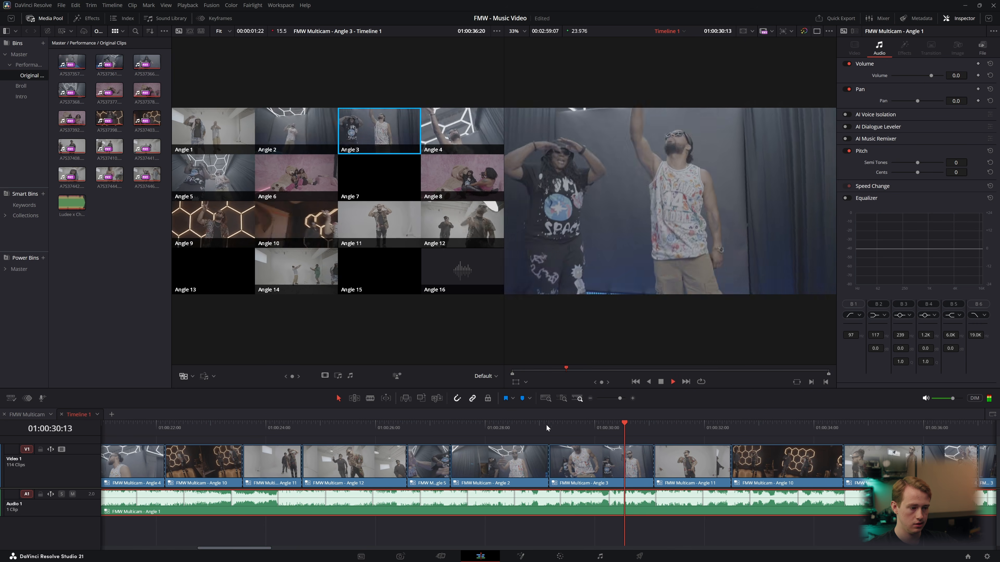
{"action": "left_click", "coordinate": [547, 425]}
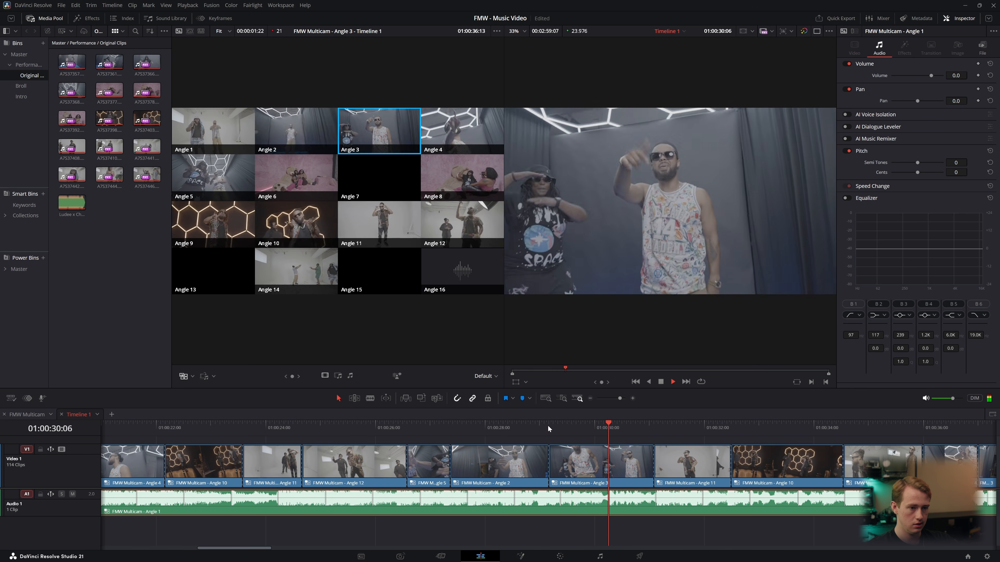
{"action": "key", "text": "space"}
{"action": "left_click", "coordinate": [548, 425]}
Switch the Angle 3 clip at 01:00:29:04 to Angle 10 without adding a cut, and play it back.
{"action": "left_click", "coordinate": [583, 468]}
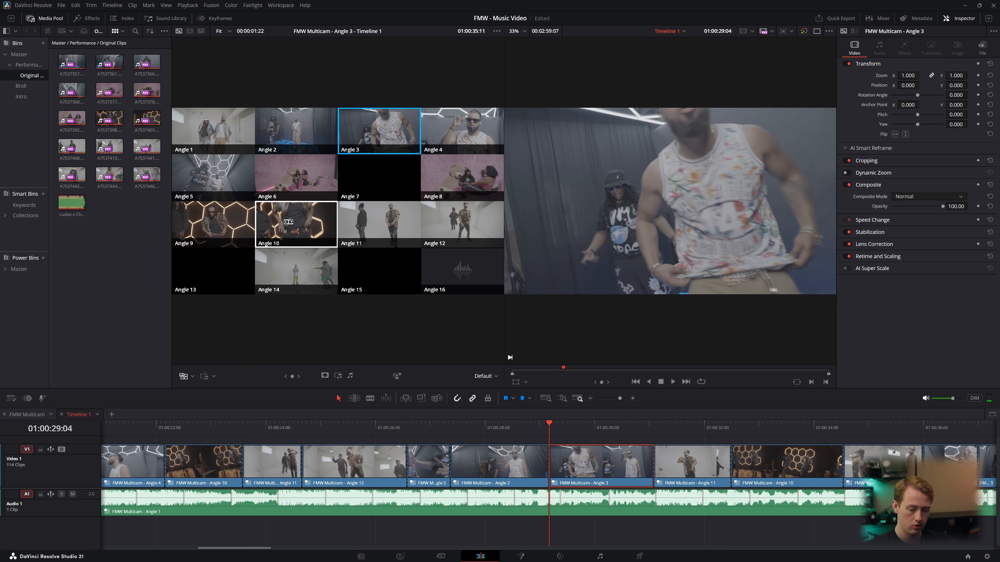
{"action": "left_click", "coordinate": [289, 221]}
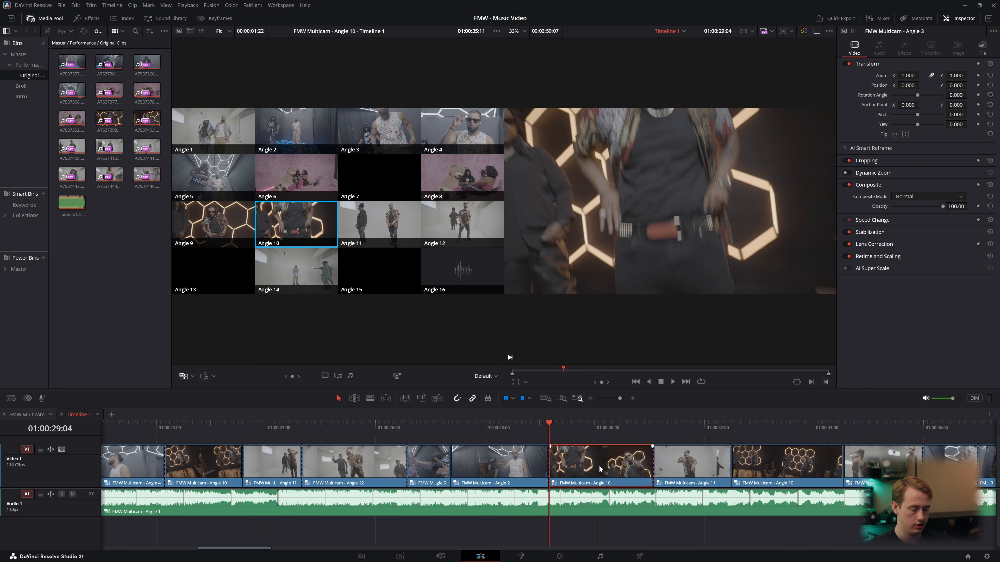
{"action": "key", "text": "space"}
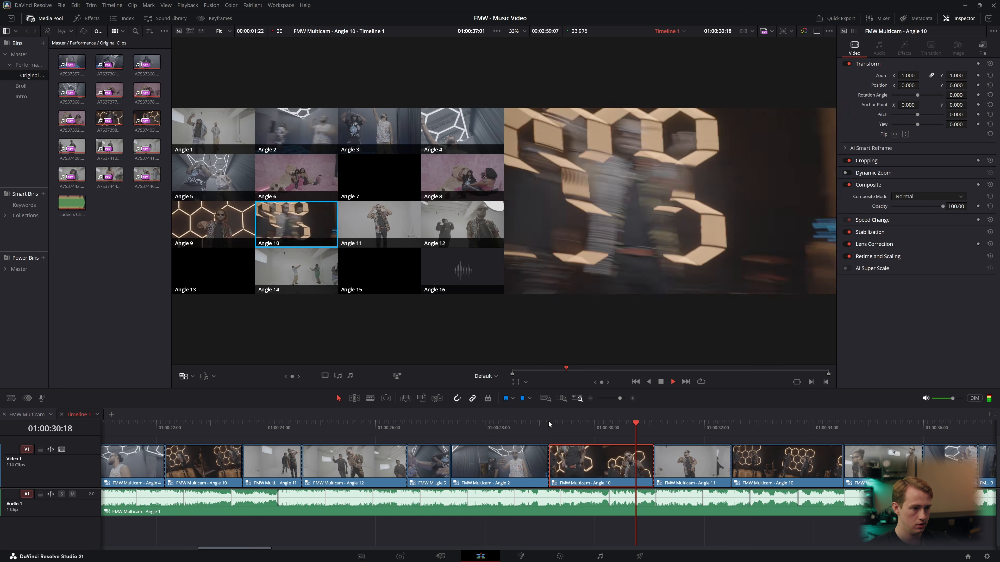
{"action": "left_click", "coordinate": [548, 420]}
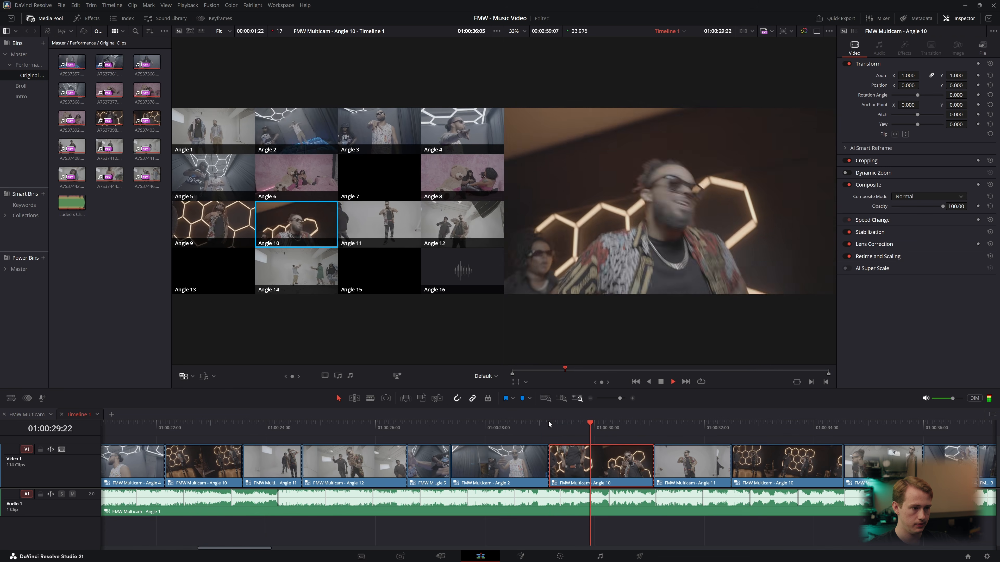
{"action": "key", "text": "space"}
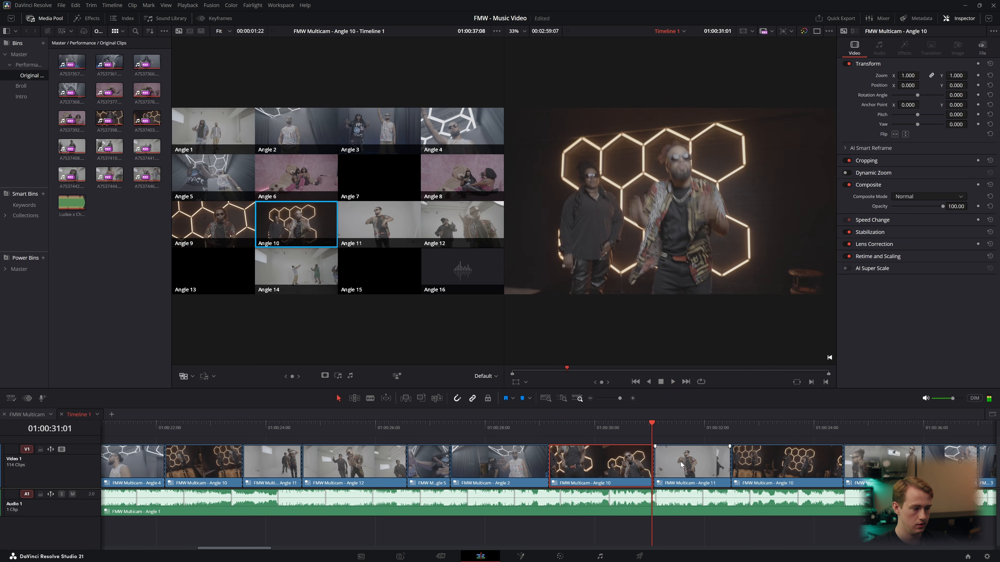
Play the neighbouring Angle 11 clip at about 01:00:31, switch it to Angle 9, and play back the result.
{"action": "key", "text": "space"}
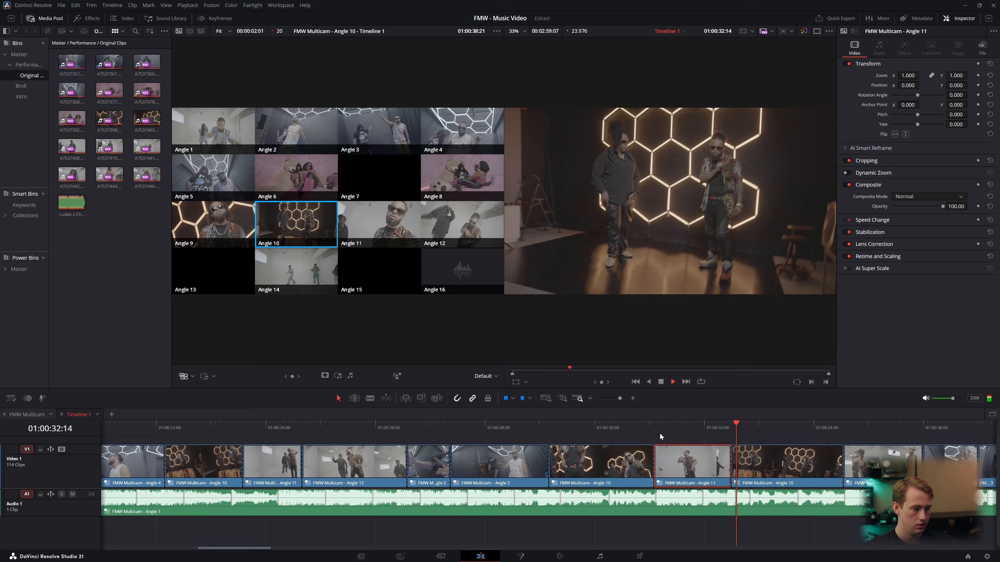
{"action": "left_click", "coordinate": [656, 432]}
{"action": "key", "text": "space"}
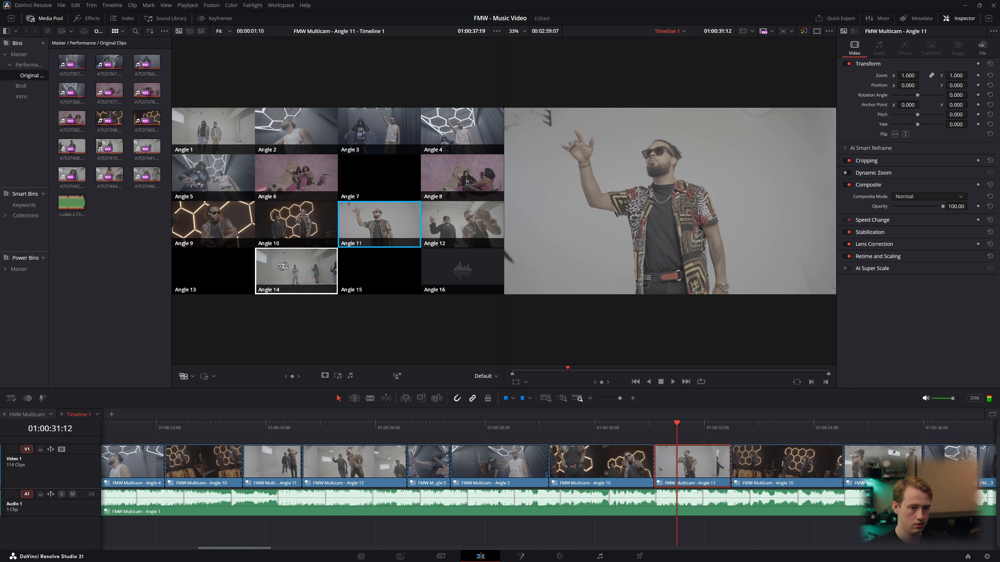
{"action": "left_click", "coordinate": [228, 225]}
{"action": "left_click", "coordinate": [570, 429]}
{"action": "key", "text": "space"}
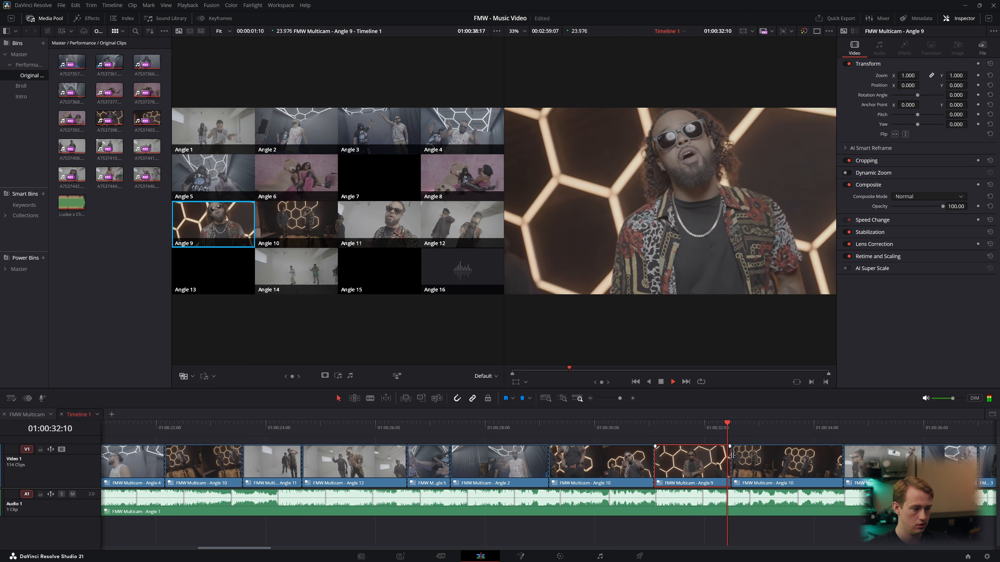
{"action": "key", "text": "space"}
Look through the cuts from the start of Timeline 1 to the Angle 5 clip at 01:00:34:13.
{"action": "scroll", "coordinate": [575, 460], "scroll_direction": "down", "scroll_amount": 5}
{"action": "left_click_drag", "start_coordinate": [550, 426], "coordinate": [1, 429]}
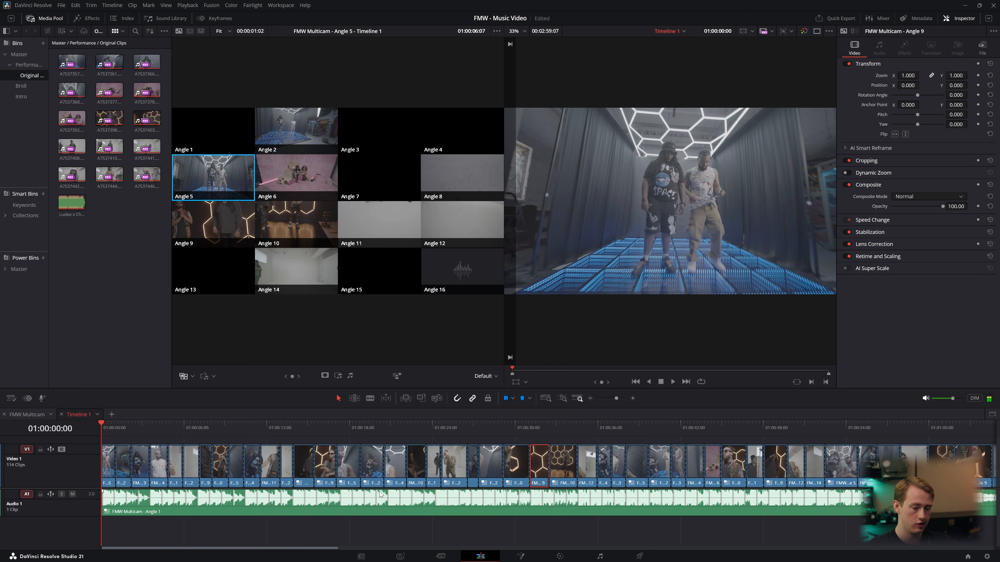
{"action": "scroll", "coordinate": [210, 483], "scroll_direction": "up", "scroll_amount": 4}
{"action": "left_click", "coordinate": [306, 426]}
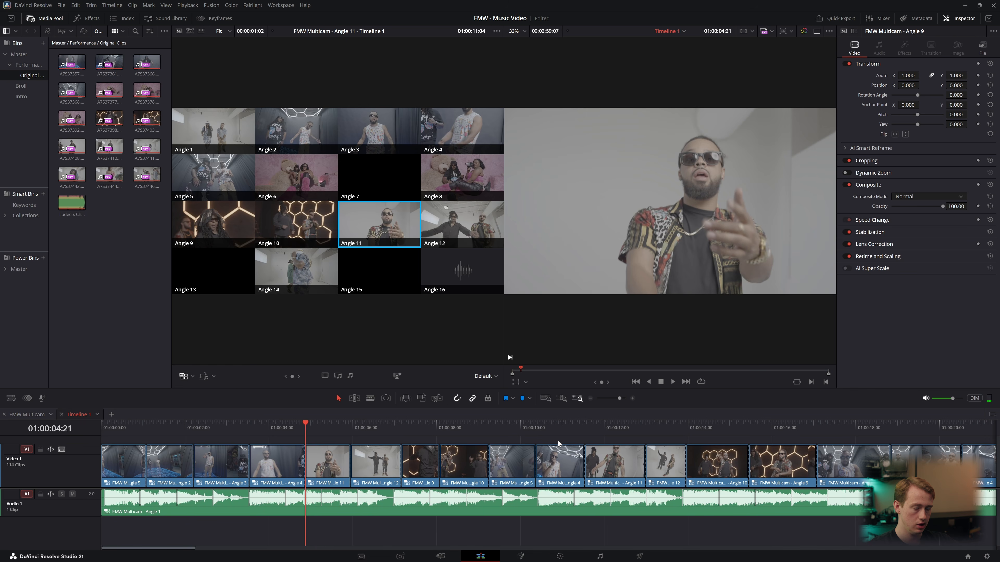
{"action": "scroll", "coordinate": [438, 467], "scroll_direction": "down", "scroll_amount": 6}
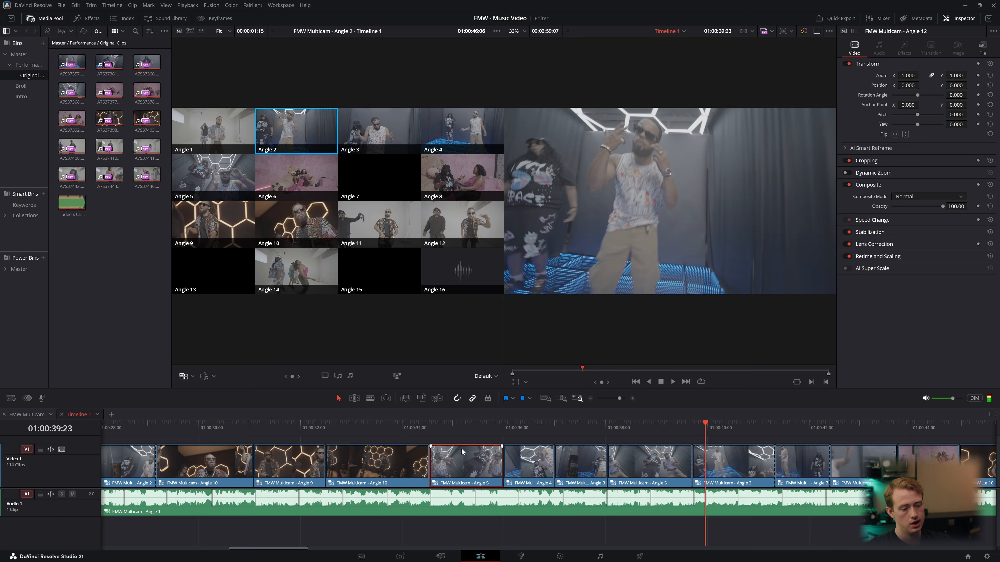
{"action": "left_click", "coordinate": [430, 433]}
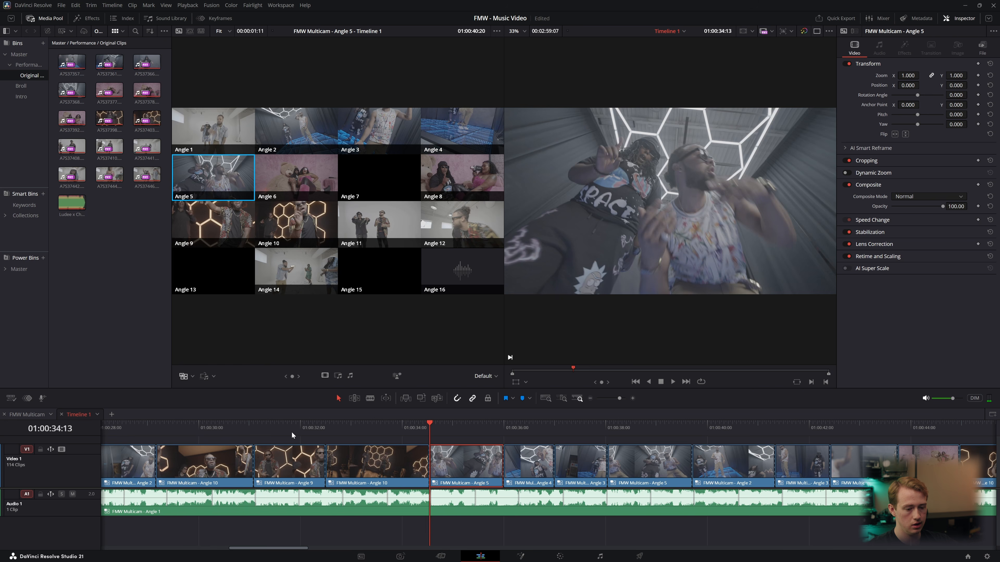
{"action": "left_click", "coordinate": [286, 424]}
Set the clip color of the Angle 10 clip at 01:00:29:09 to Orange.
{"action": "left_click", "coordinate": [167, 427]}
{"action": "left_click", "coordinate": [199, 461]}
{"action": "right_click", "coordinate": [199, 461]}
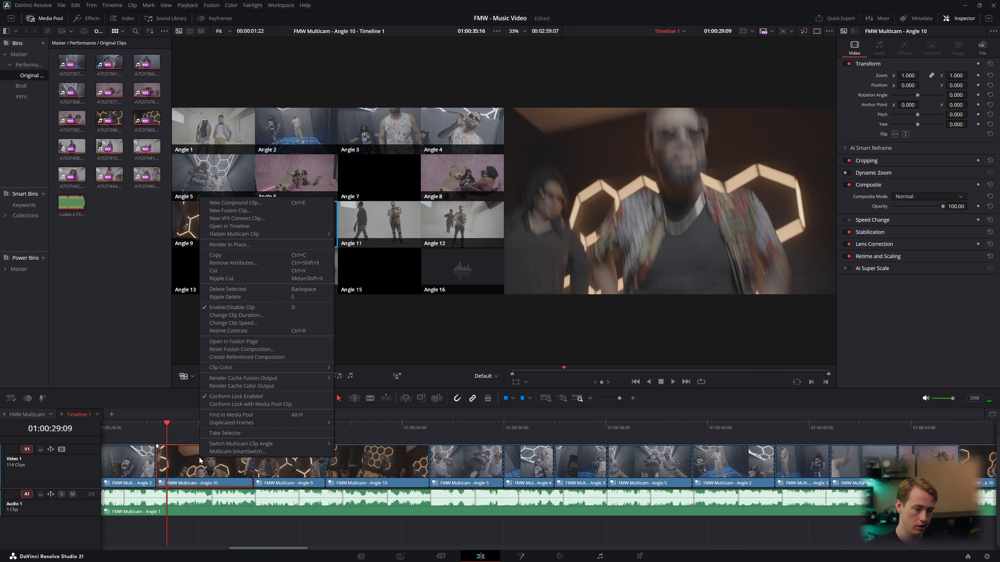
{"action": "mouse_move", "coordinate": [236, 371]}
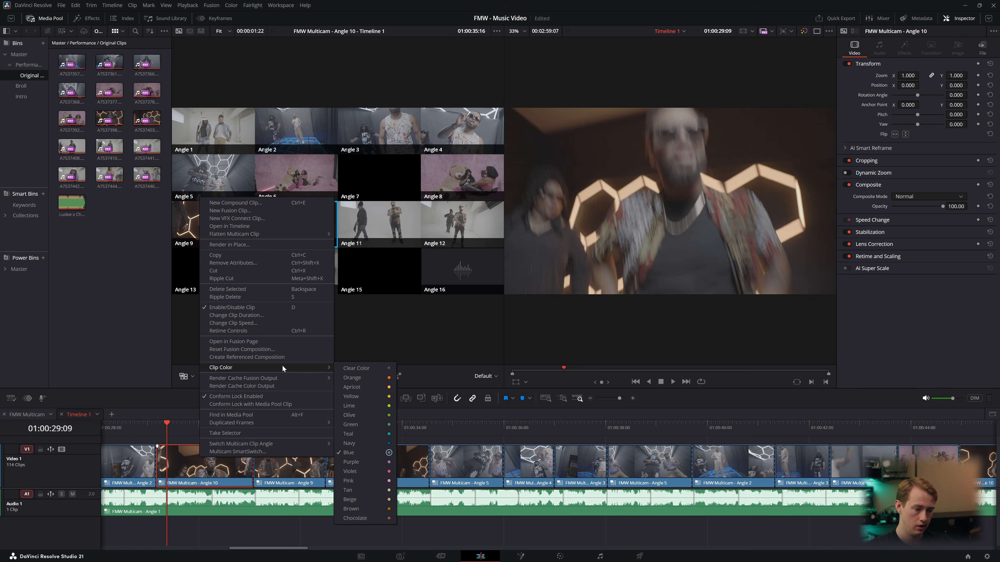
{"action": "left_click", "coordinate": [351, 377]}
Locate the orange clip in the full timeline and move the playhead back two edit points to the start of the preceding Angle 2 clip.
{"action": "scroll", "coordinate": [331, 463], "scroll_direction": "down", "scroll_amount": 5}
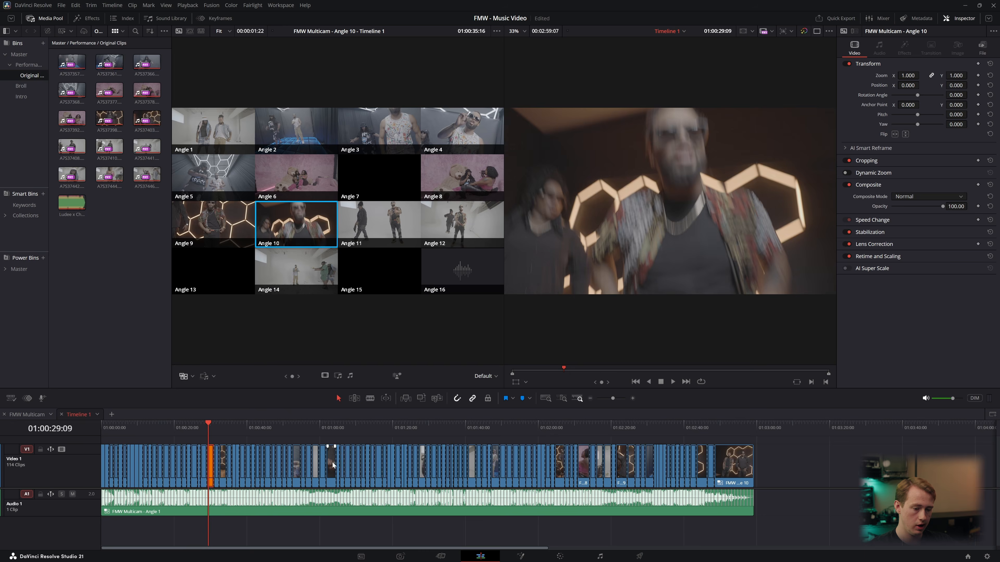
{"action": "scroll", "coordinate": [585, 485], "scroll_direction": "down", "scroll_amount": 5}
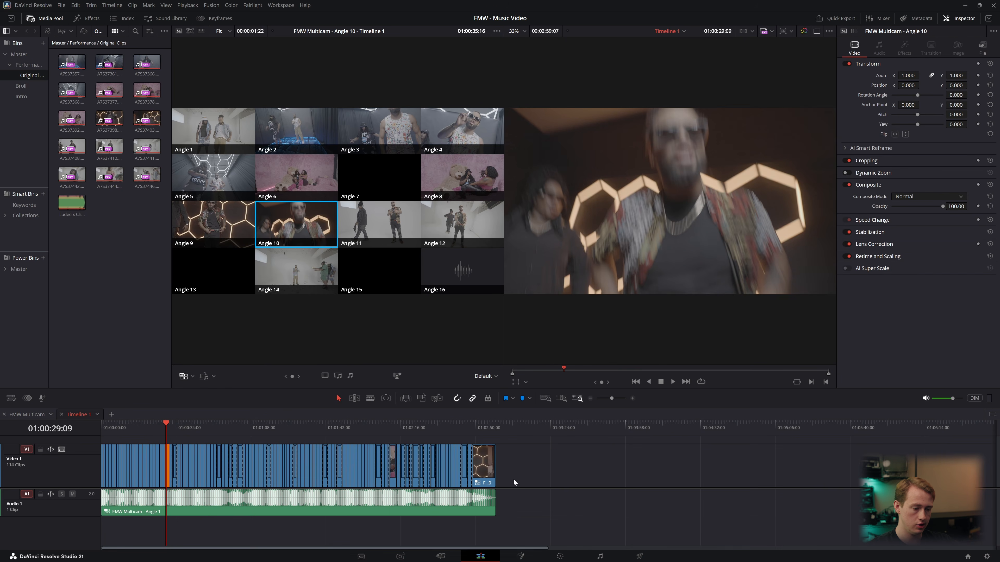
{"action": "scroll", "coordinate": [600, 449], "scroll_direction": "up", "scroll_amount": 5}
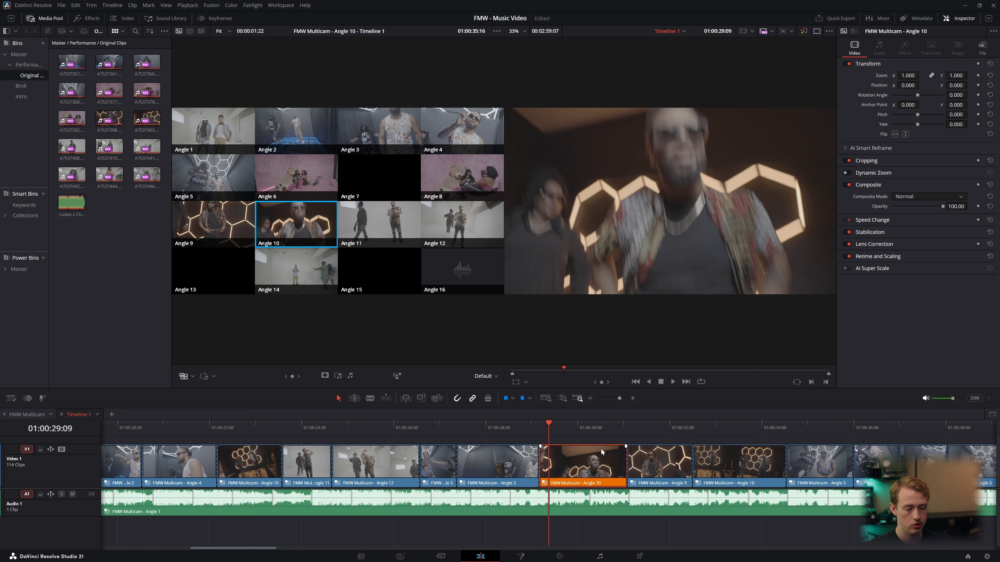
{"action": "key", "text": "Up"}
{"action": "key", "text": "Up"}
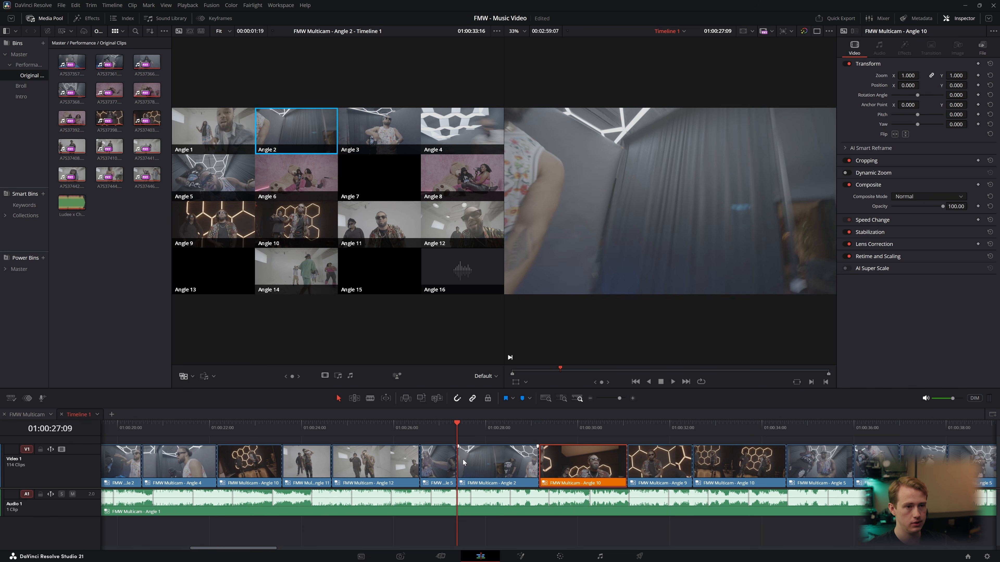
Load A7S37358.MP4 from the Broll bin as the source clip and play it.
{"action": "left_click", "coordinate": [27, 86]}
{"action": "left_click", "coordinate": [69, 65]}
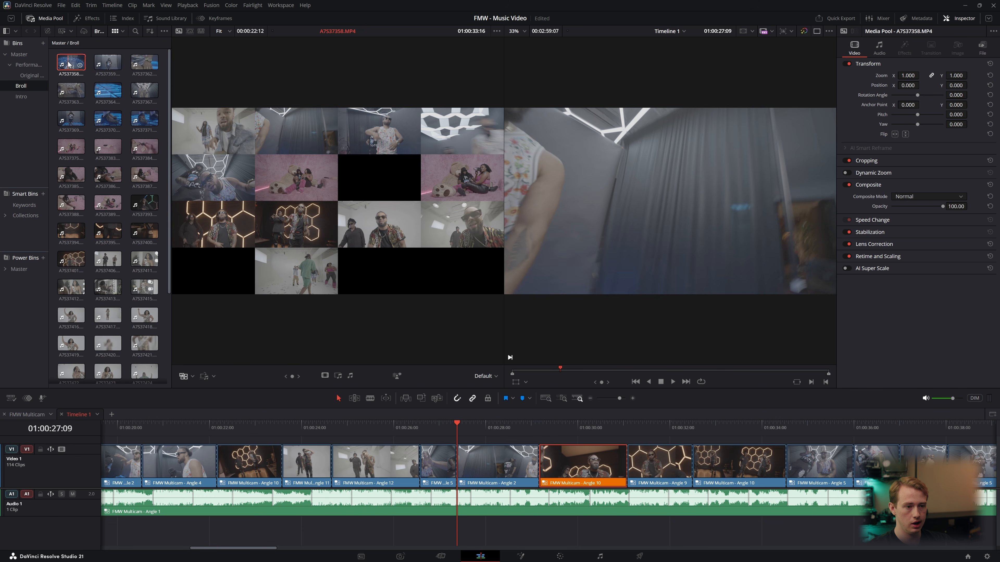
{"action": "double_click", "coordinate": [69, 64]}
{"action": "key", "text": "space"}
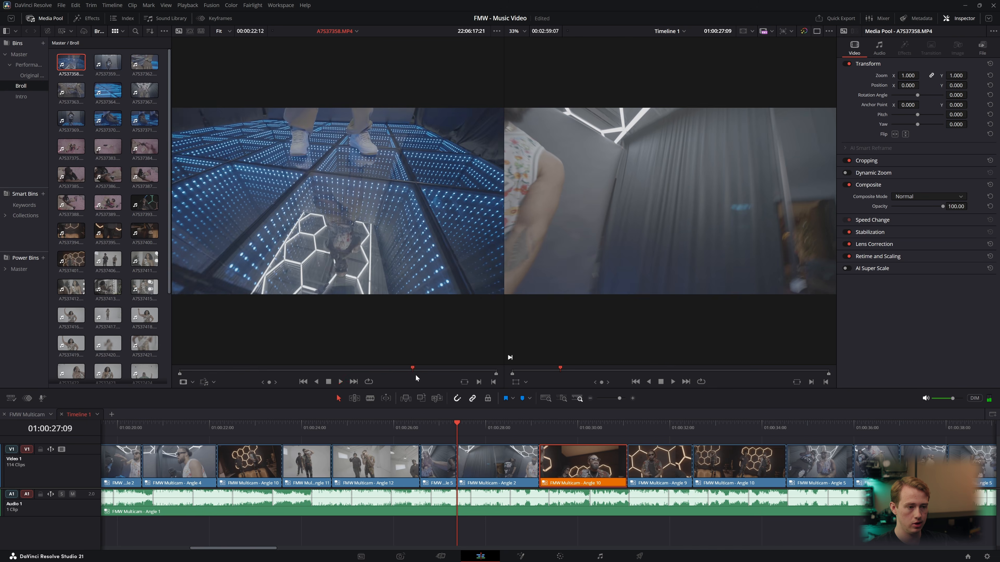
Mark the feet shot in A7S37358.MP4 with an In point at 22:06:19:19 and an Out point at 22:06:20:12.
{"action": "left_click", "coordinate": [373, 371]}
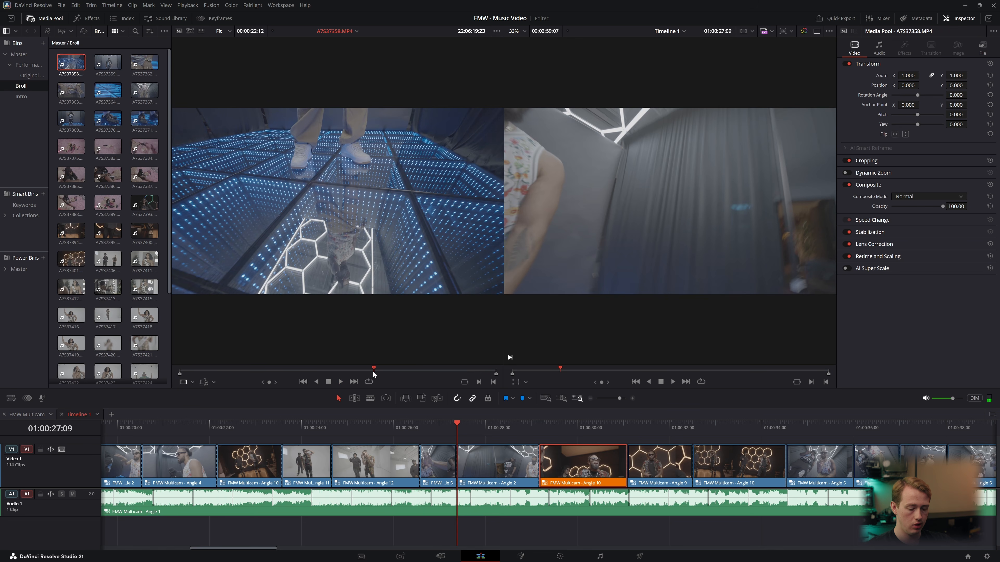
{"action": "key", "text": "Left"}
{"action": "key", "text": "Left"}
{"action": "key", "text": "Left"}
{"action": "key", "text": "Left"}
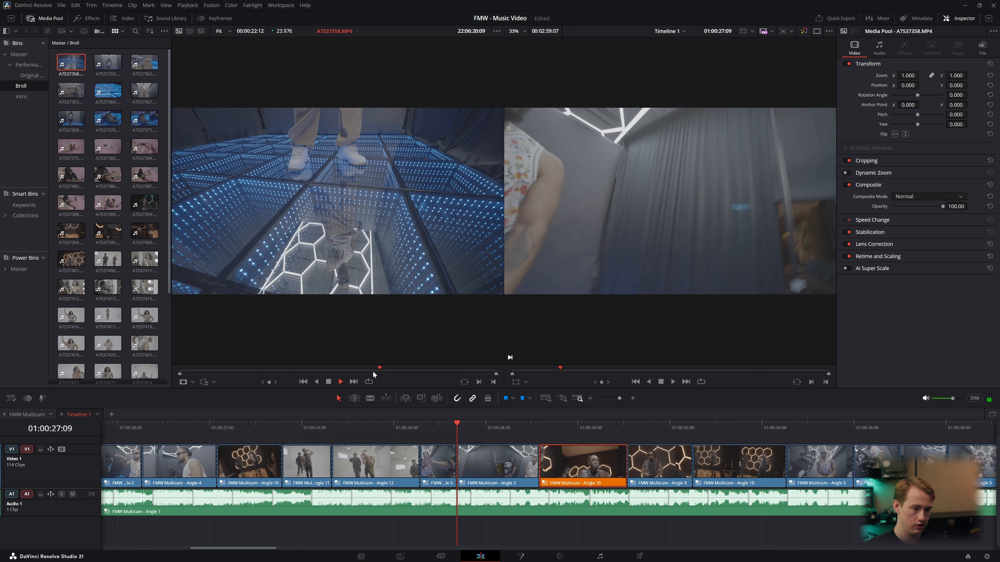
{"action": "key", "text": "i"}
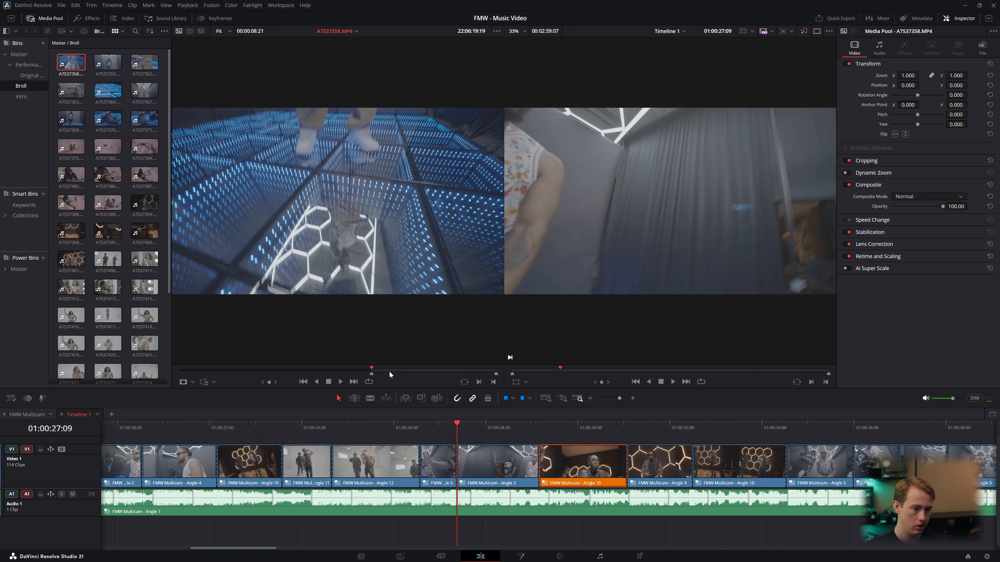
{"action": "left_click", "coordinate": [382, 371]}
{"action": "key", "text": "o"}
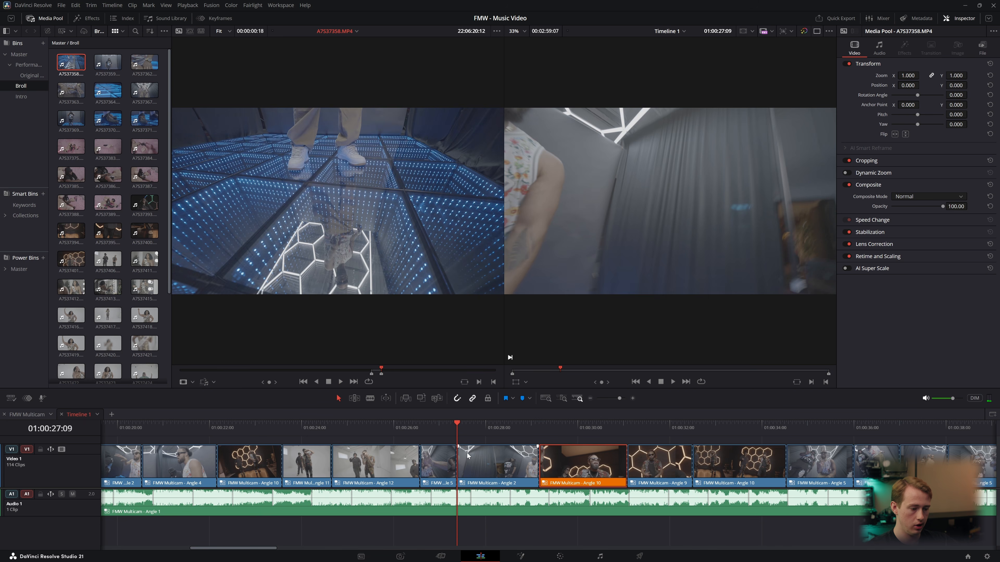
Place only the video of the marked B-roll range on a new second video track, over the end of Angle 2 before the orange clip.
{"action": "scroll", "coordinate": [468, 453], "scroll_direction": "down", "scroll_amount": 5}
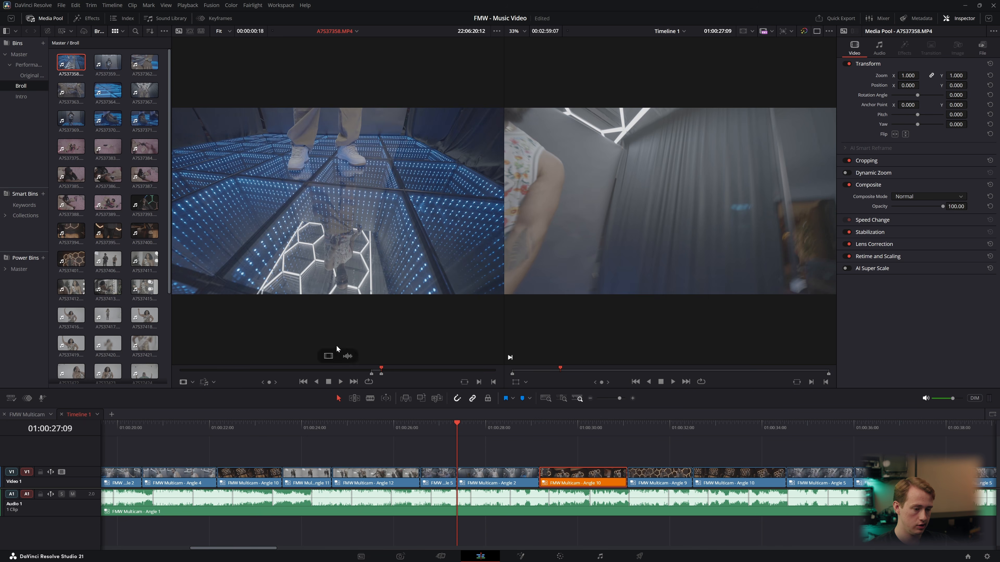
{"action": "left_click_drag", "start_coordinate": [327, 355], "coordinate": [511, 439]}
{"action": "left_click", "coordinate": [518, 428]}
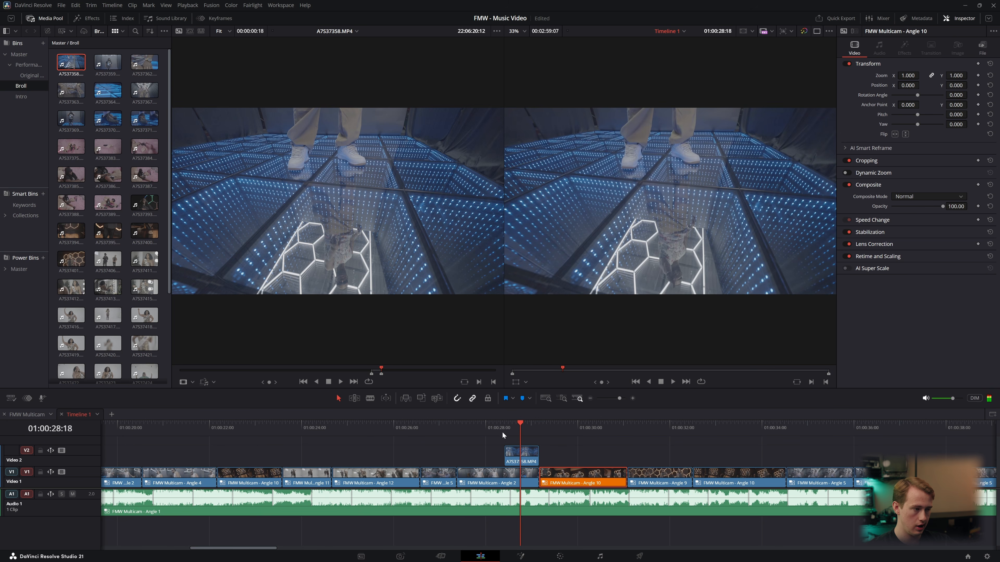
View the whole of Timeline 1, then open the FMW - Music Video REAL project.
{"action": "scroll", "coordinate": [458, 453], "scroll_direction": "down", "scroll_amount": 3}
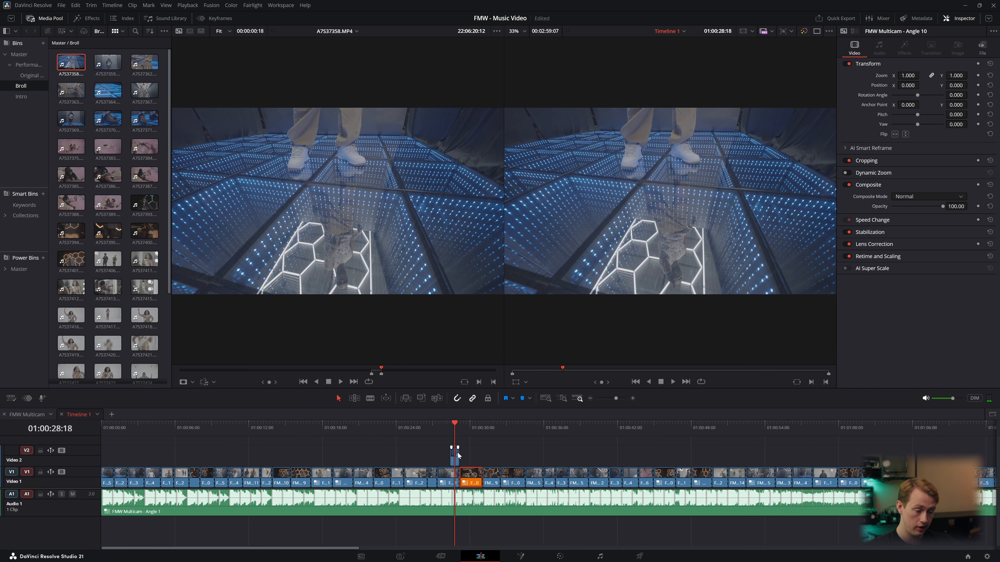
{"action": "scroll", "coordinate": [457, 452], "scroll_direction": "down", "scroll_amount": 3}
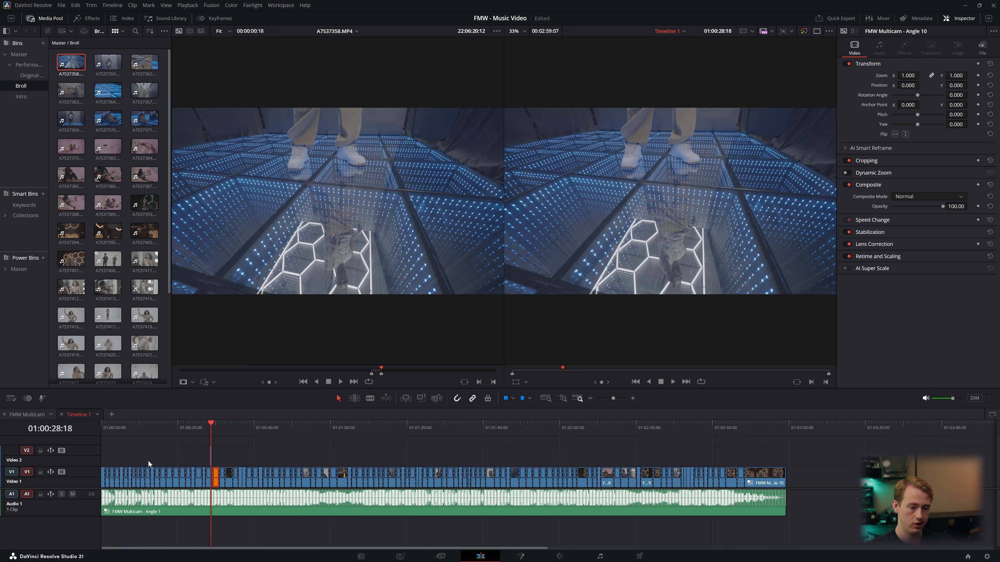
{"action": "double_click", "coordinate": [75, 319]}
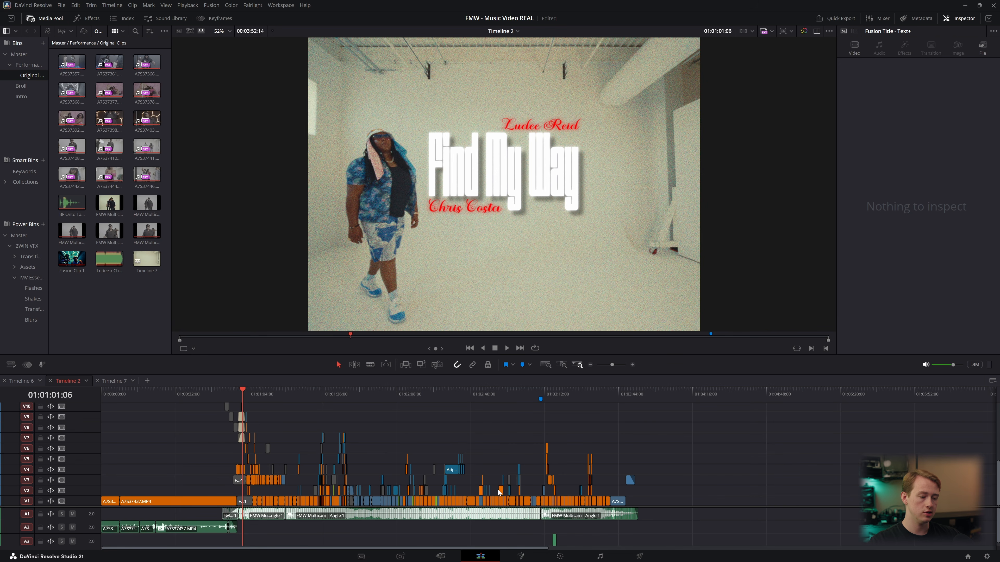
Scrub through the intro of Timeline 2 and play the edit from about 01:00:57:16 through the title section.
{"action": "scroll", "coordinate": [415, 489], "scroll_direction": "up", "scroll_amount": 5}
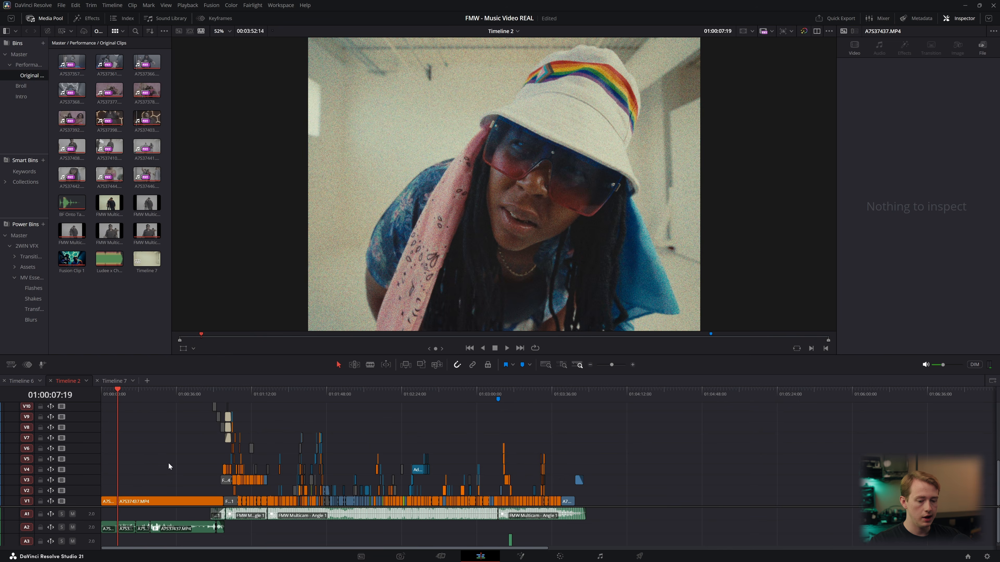
{"action": "scroll", "coordinate": [168, 462], "scroll_direction": "up", "scroll_amount": 3}
{"action": "left_click_drag", "start_coordinate": [132, 399], "coordinate": [199, 393]}
{"action": "key", "text": "space"}
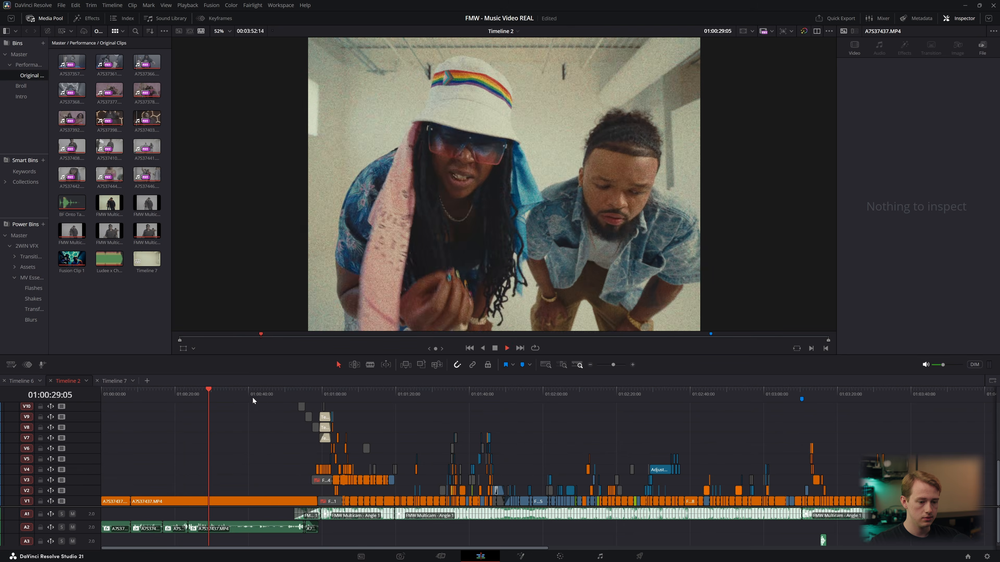
{"action": "left_click_drag", "start_coordinate": [252, 394], "coordinate": [299, 390]}
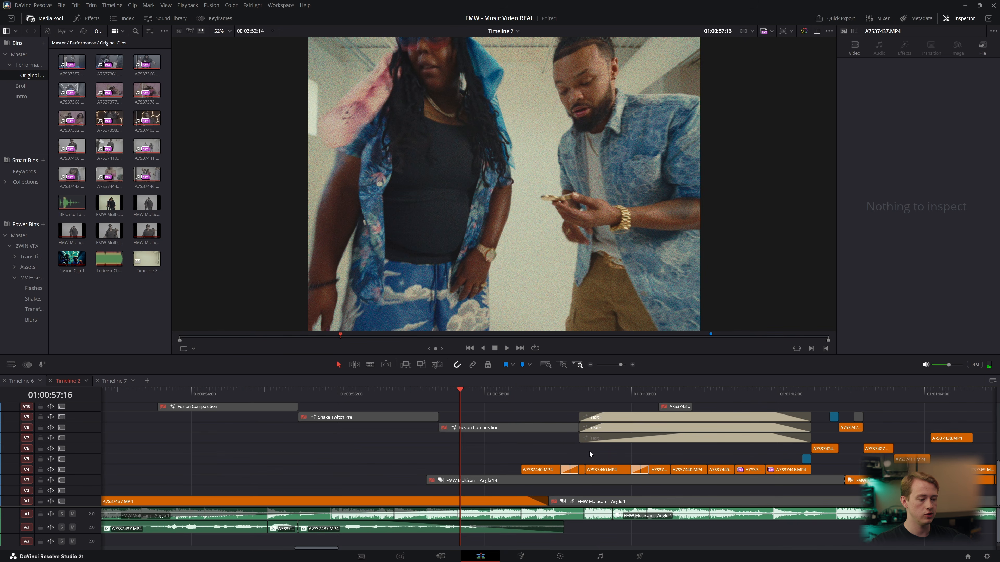
{"action": "key", "text": "space"}
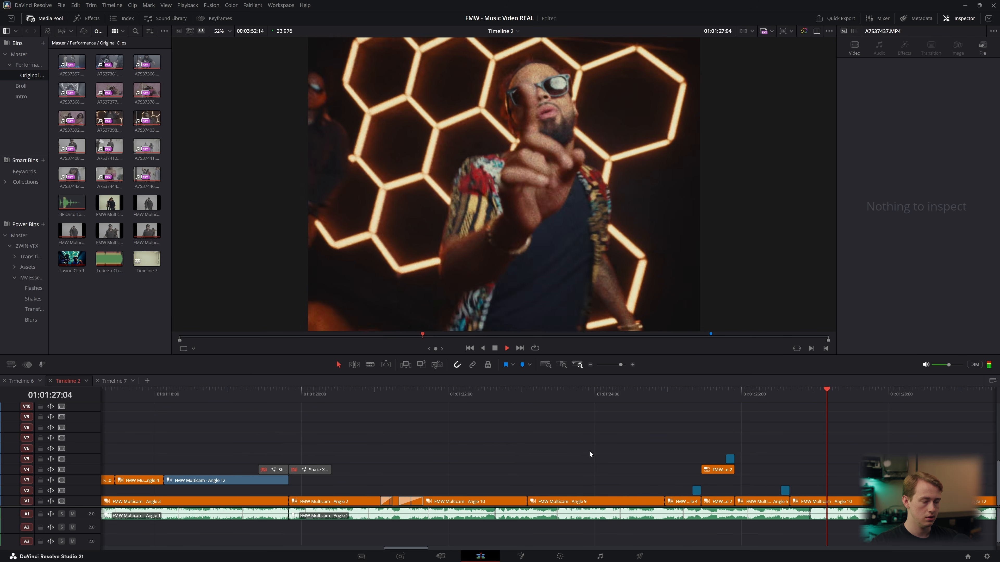
Stop playback, move the playhead to the Angle 4 clip at 01:01:24:23, and hide the Inspector.
{"action": "scroll", "coordinate": [588, 450], "scroll_direction": "down", "scroll_amount": 2}
{"action": "key", "text": "space"}
{"action": "left_click_drag", "start_coordinate": [511, 393], "coordinate": [514, 393]}
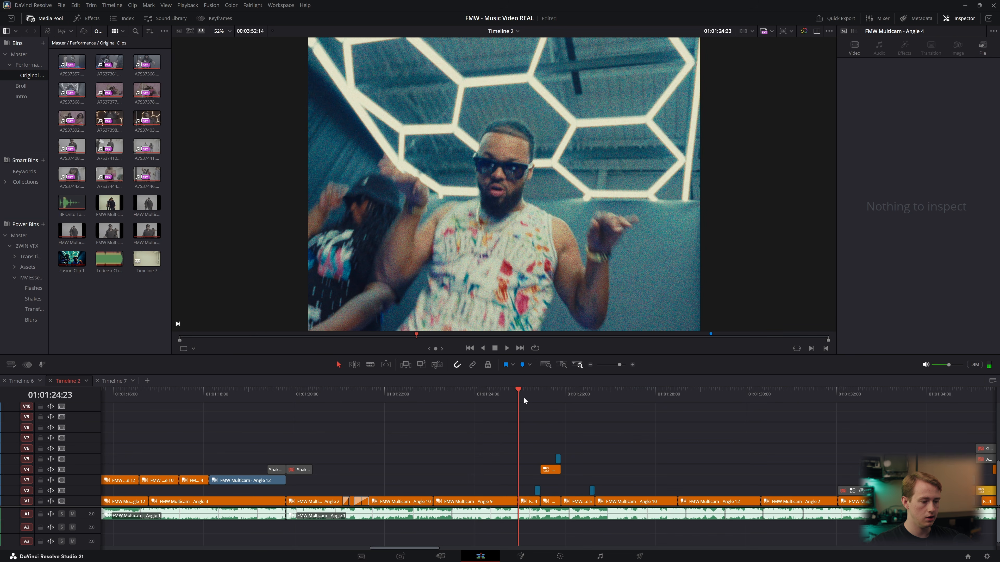
{"action": "left_click", "coordinate": [952, 23]}
{"action": "left_click", "coordinate": [952, 23]}
{"action": "left_click", "coordinate": [964, 19]}
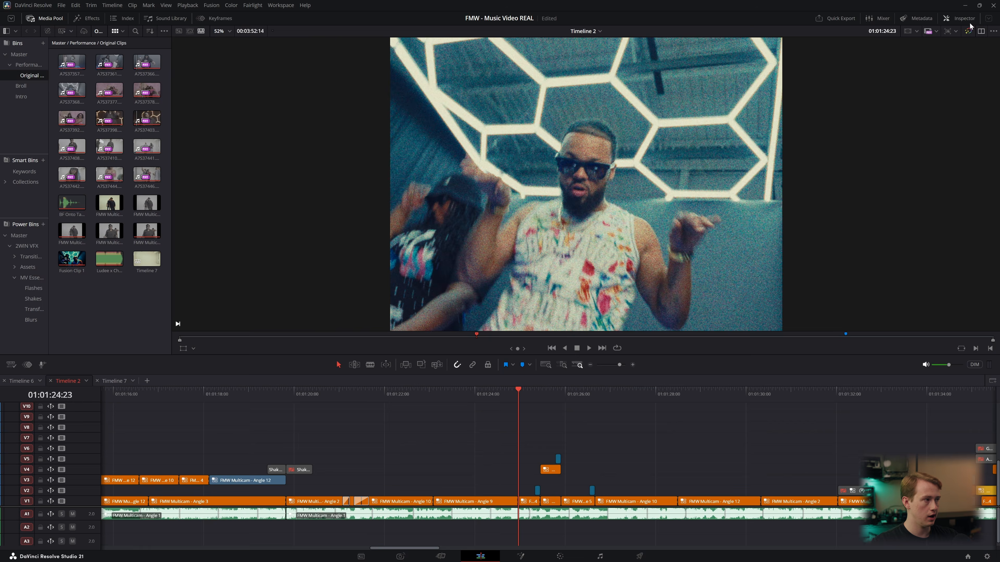
Compare the ungraded and graded image at 01:01:25:08, returning to the single viewer with color grades enabled.
{"action": "left_click", "coordinate": [536, 396]}
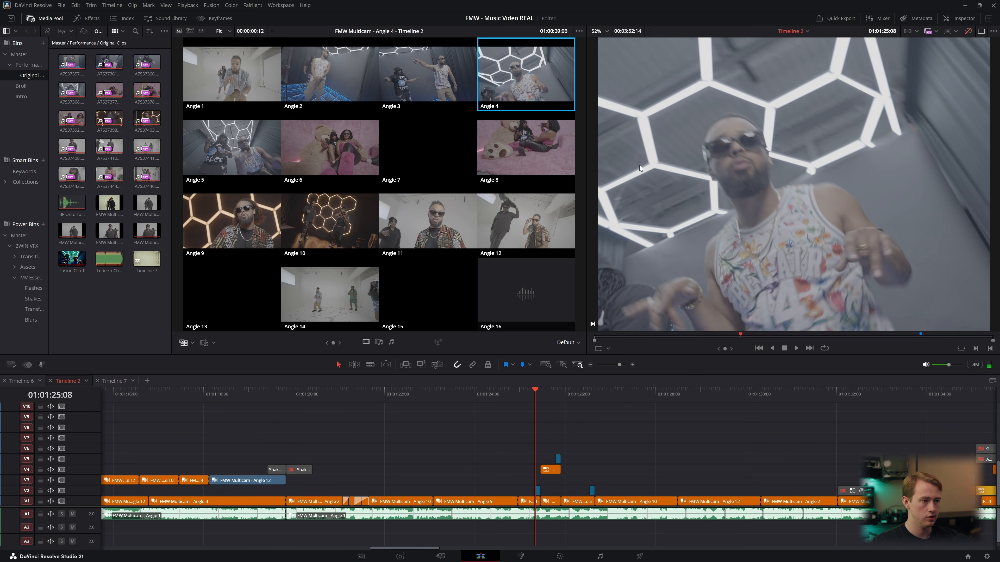
{"action": "left_click", "coordinate": [980, 31]}
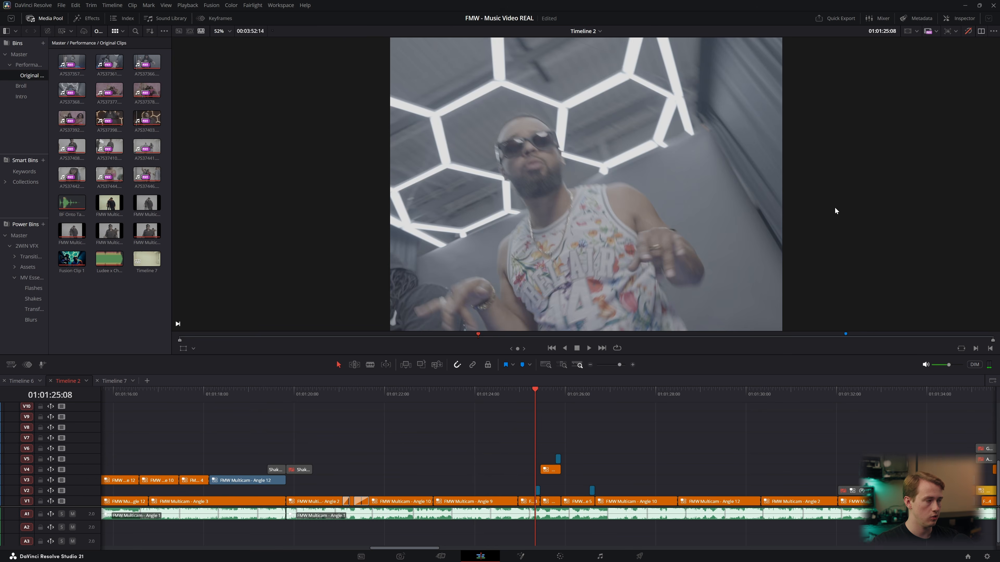
{"action": "left_click", "coordinate": [968, 33]}
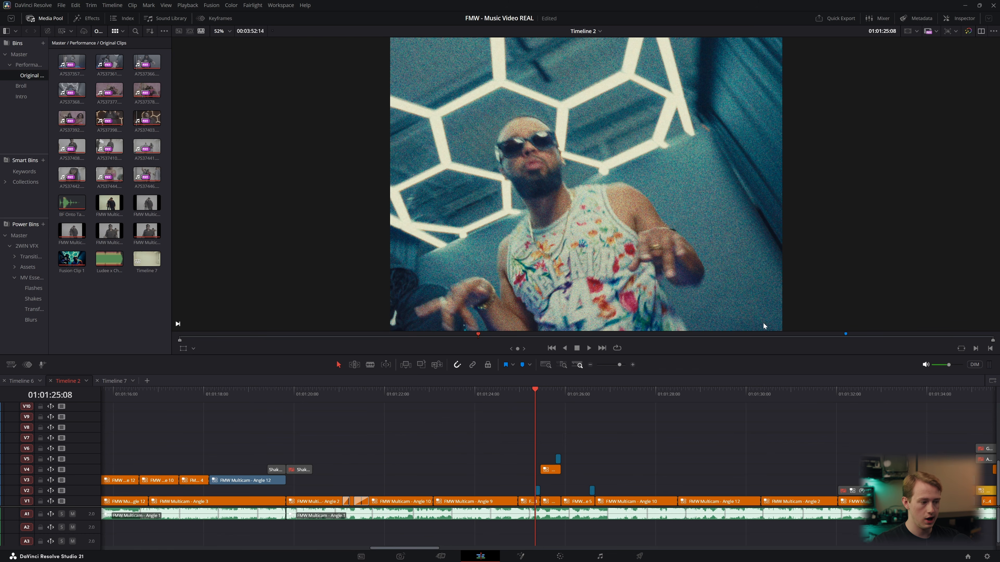
Examine the flash clips over the Angle 4, Angle 2 and Angle 5 cuts around 01:01:25, then play that passage.
{"action": "scroll", "coordinate": [614, 448], "scroll_direction": "up", "scroll_amount": 3}
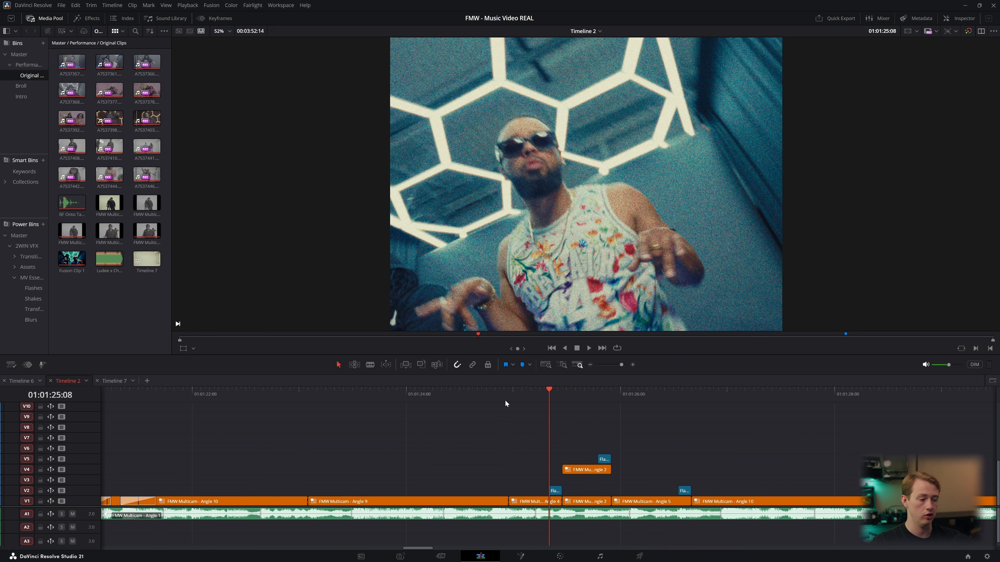
{"action": "left_click_drag", "start_coordinate": [522, 391], "coordinate": [676, 405]}
{"action": "left_click_drag", "start_coordinate": [246, 397], "coordinate": [510, 401]}
{"action": "key", "text": "space"}
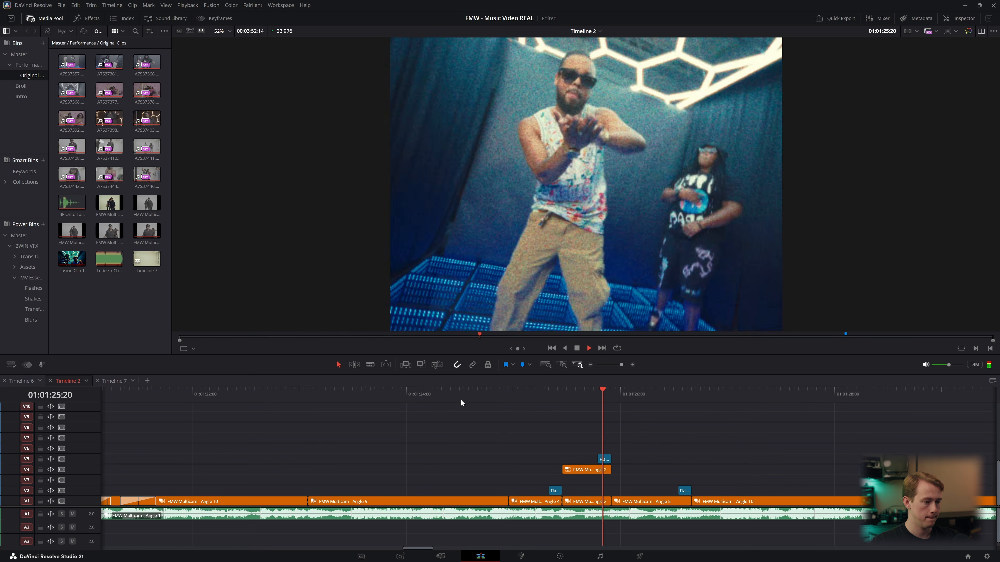
Play Timeline 2 on to about 01:01:36 and scrub through the stacked Ghost Zoom, Shake and flash clips there.
{"action": "scroll", "coordinate": [488, 462], "scroll_direction": "down", "scroll_amount": 2}
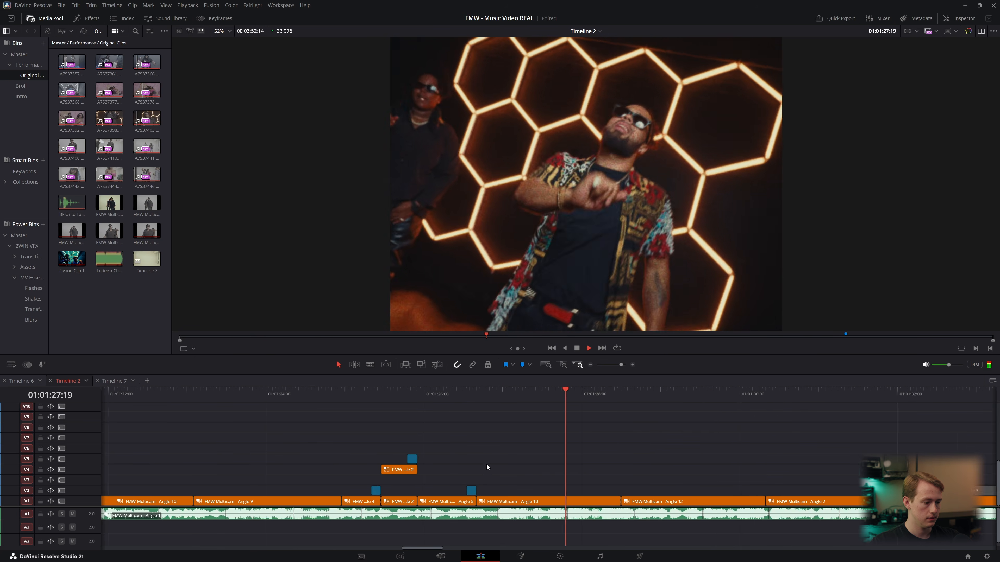
{"action": "scroll", "coordinate": [486, 463], "scroll_direction": "down", "scroll_amount": 3}
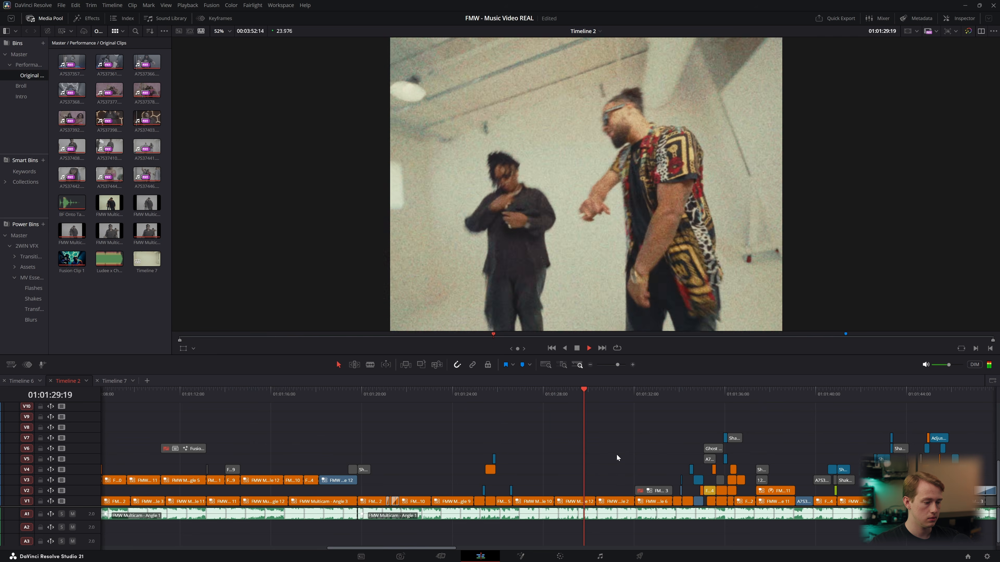
{"action": "left_click", "coordinate": [672, 396]}
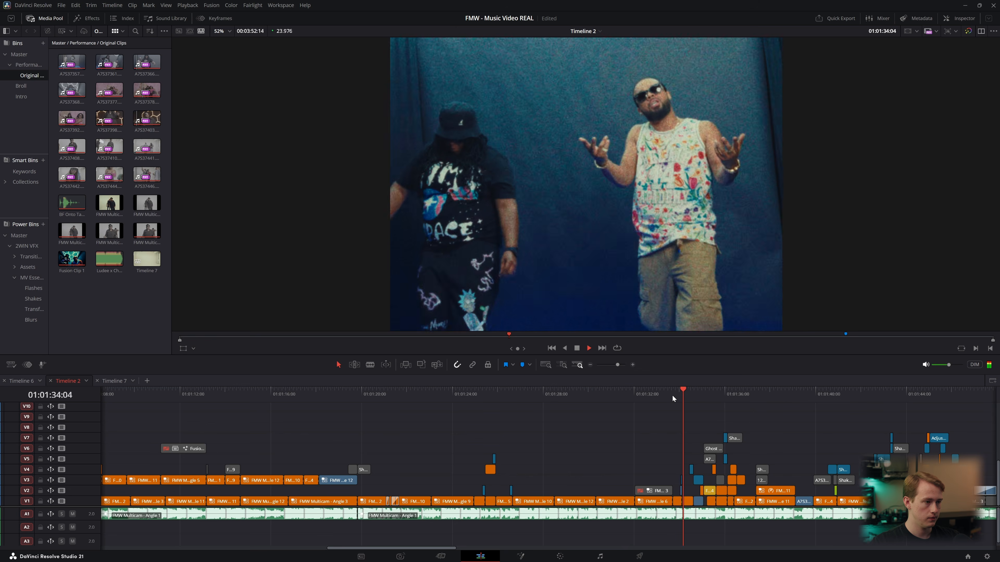
{"action": "scroll", "coordinate": [641, 441], "scroll_direction": "up", "scroll_amount": 3}
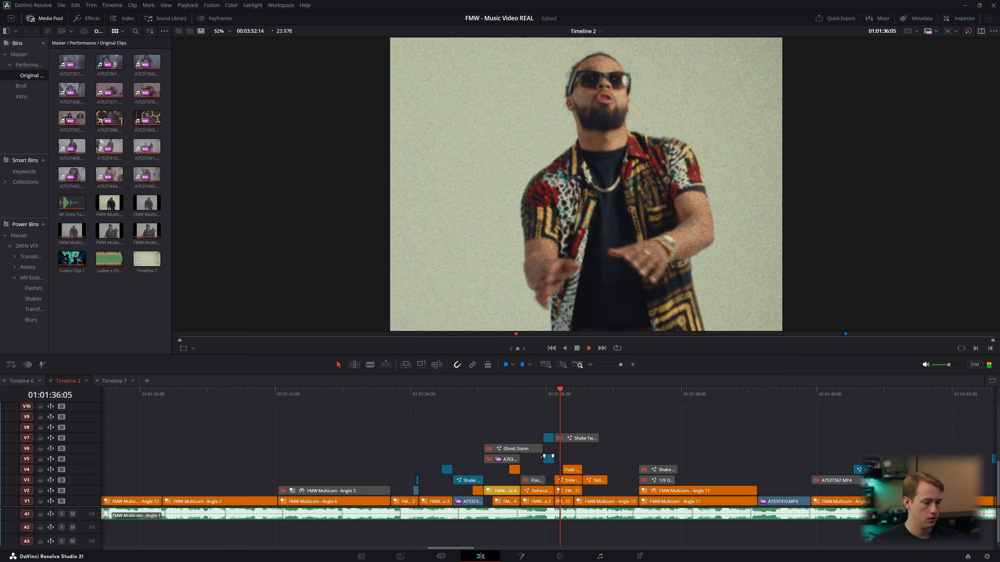
{"action": "left_click_drag", "start_coordinate": [393, 397], "coordinate": [484, 396]}
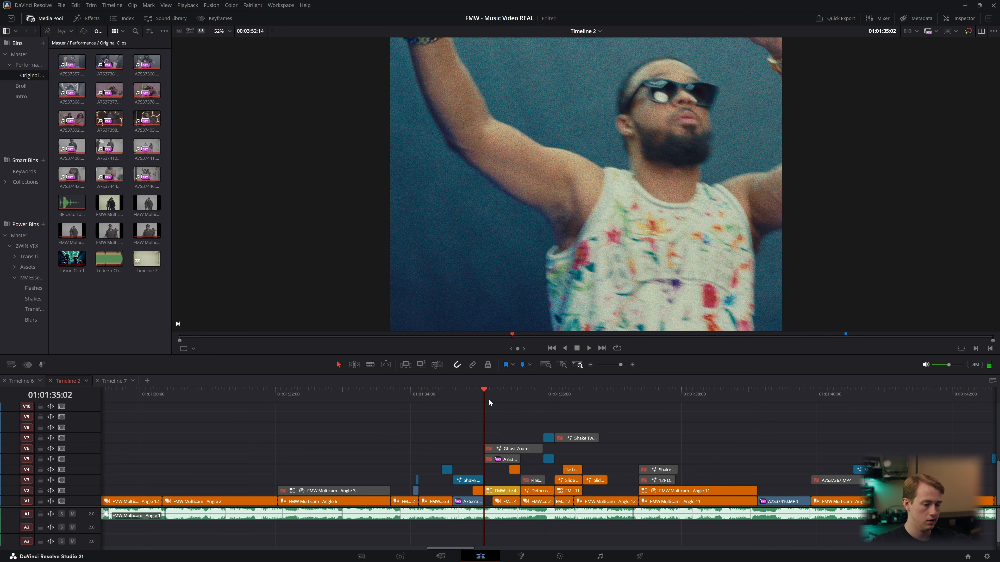
{"action": "left_click_drag", "start_coordinate": [396, 403], "coordinate": [553, 400]}
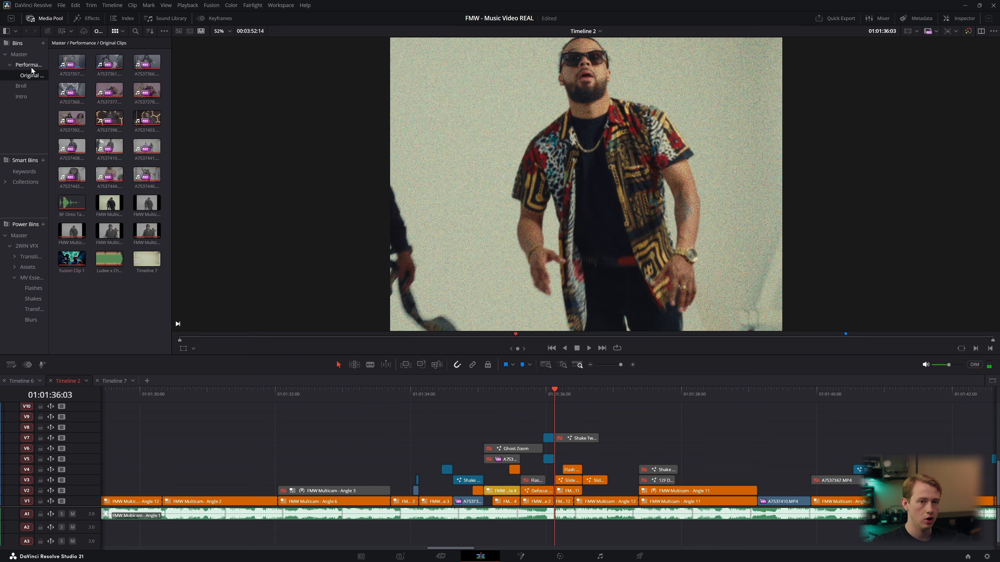
Load A7S37368.MP4 from Original Clips beside the timeline in the dual viewer, then scrub and play its closing section.
{"action": "left_click", "coordinate": [72, 91]}
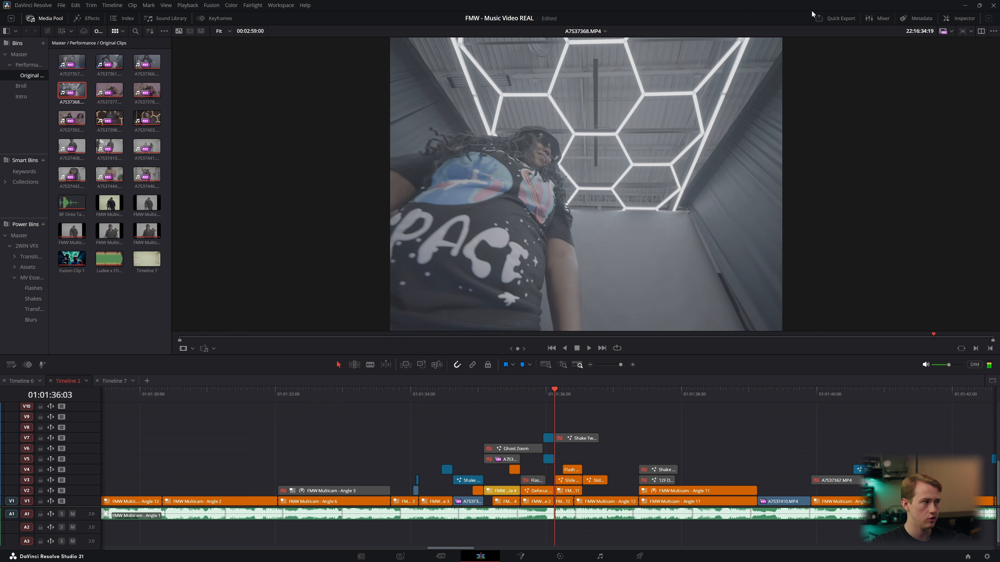
{"action": "left_click", "coordinate": [978, 33]}
{"action": "left_click_drag", "start_coordinate": [245, 337], "coordinate": [413, 334]}
{"action": "left_click", "coordinate": [467, 337]}
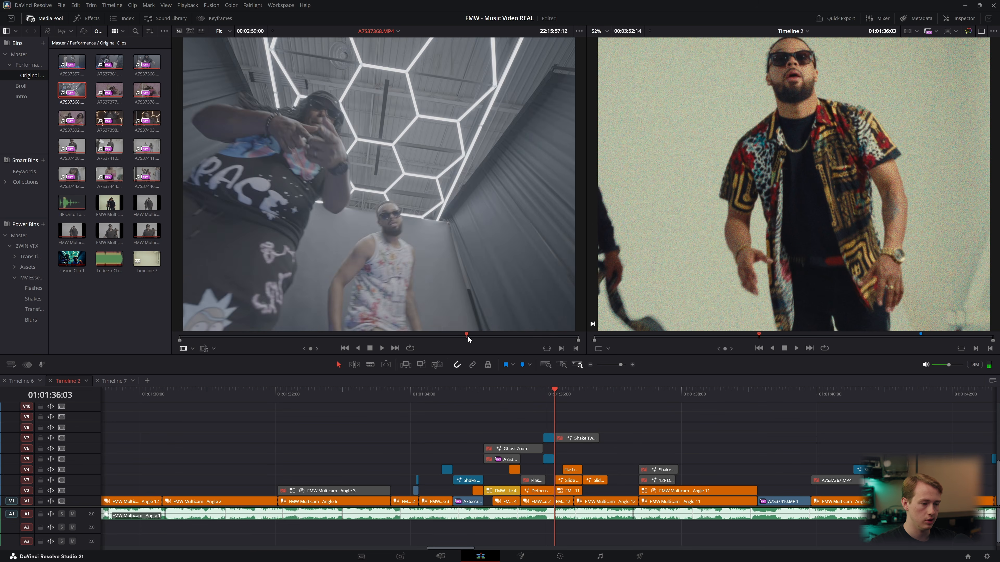
{"action": "left_click", "coordinate": [515, 338]}
{"action": "left_click", "coordinate": [482, 338]}
{"action": "key", "text": "space"}
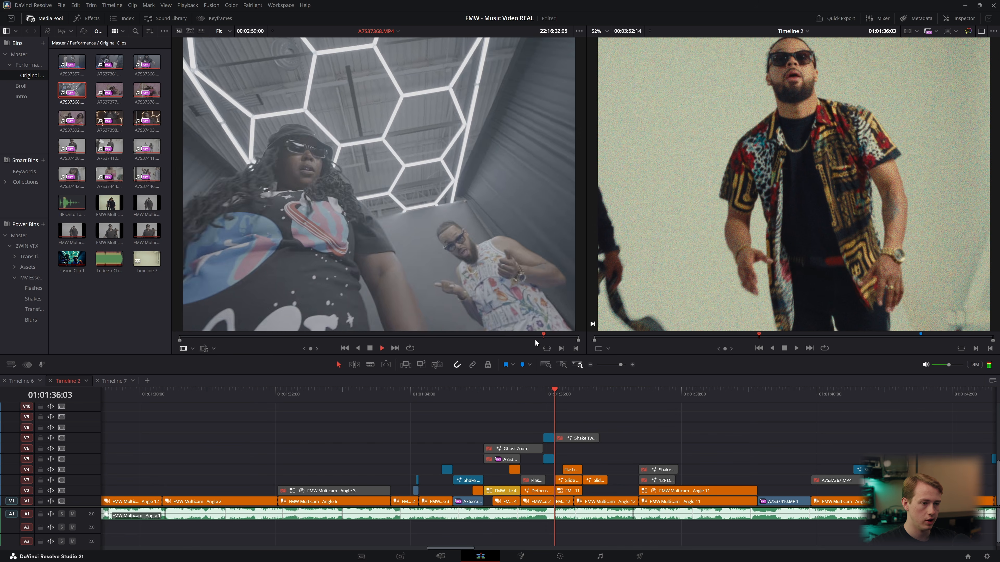
Load A7S37361.MP4 as the source clip, scrub near its start, and play from about 22:06:52:21.
{"action": "left_click", "coordinate": [113, 63]}
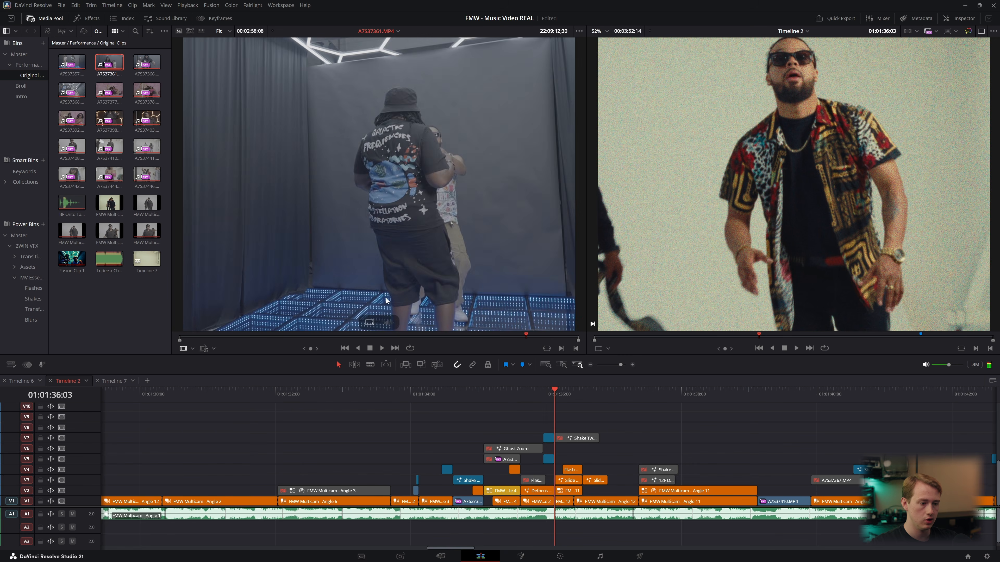
{"action": "left_click_drag", "start_coordinate": [211, 337], "coordinate": [226, 338]}
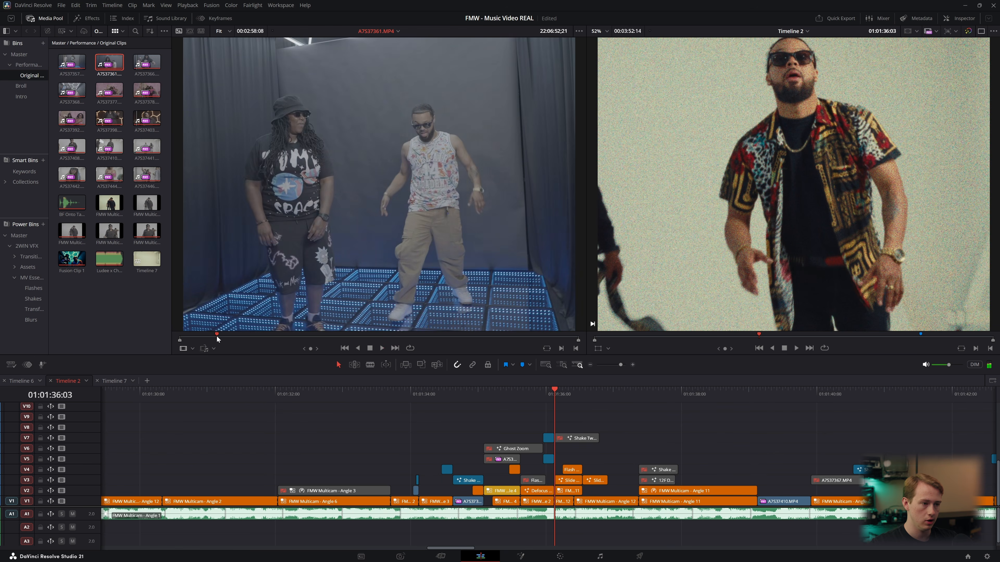
{"action": "left_click", "coordinate": [217, 336]}
{"action": "key", "text": "space"}
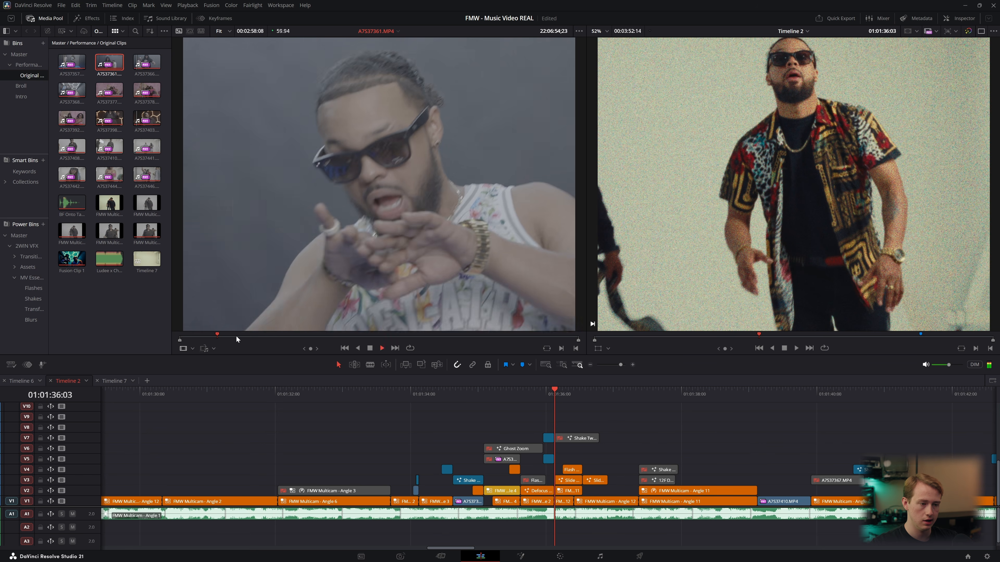
Play the stacked Shake, Ghost Zoom and flash passage of Timeline 2 from 01:01:34:15 to about 01:01:37.
{"action": "mouse_move", "coordinate": [457, 391]}
{"action": "left_mouse_down"}
{"action": "mouse_move", "coordinate": [468, 392]}
{"action": "mouse_move", "coordinate": [450, 393]}
{"action": "left_mouse_up"}
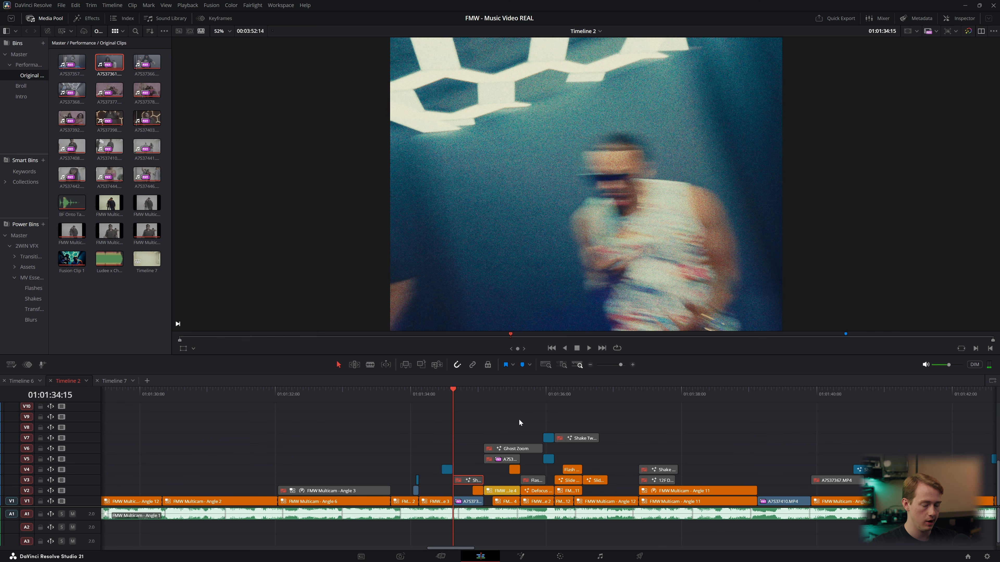
{"action": "key", "text": "space"}
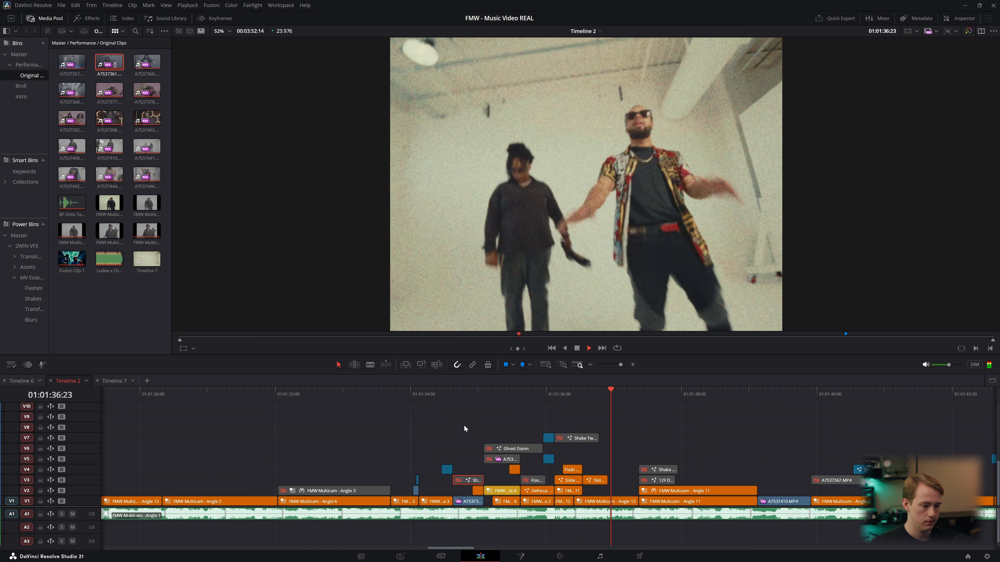
{"action": "scroll", "coordinate": [548, 435], "scroll_direction": "down", "scroll_amount": 3}
{"action": "key", "text": "space"}
Examine the Shake XY Post and 12F Distort Soft Post clips over Angle 11 at 01:01:37:09, then play to about 01:01:44.
{"action": "left_click", "coordinate": [526, 396]}
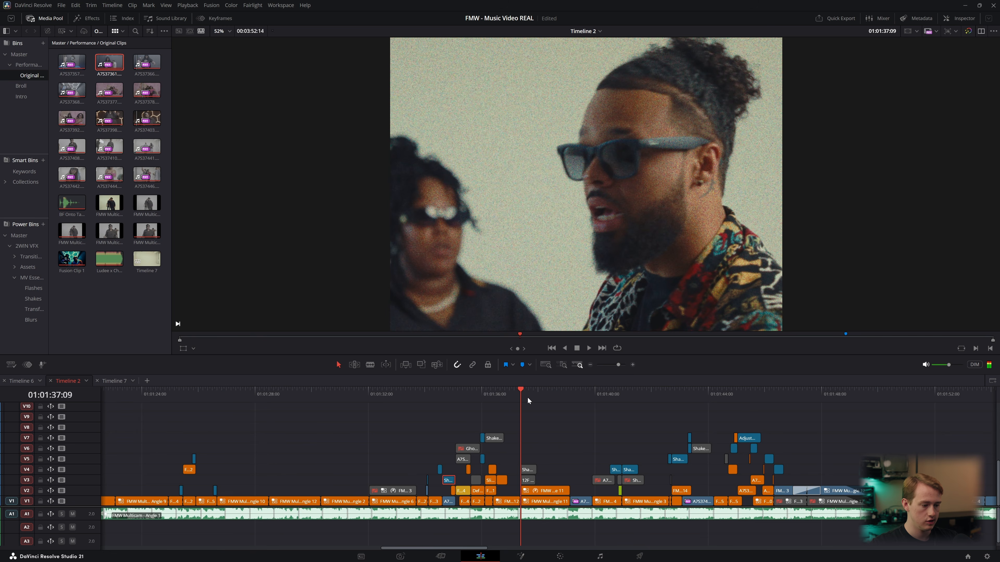
{"action": "scroll", "coordinate": [596, 427], "scroll_direction": "up", "scroll_amount": 4}
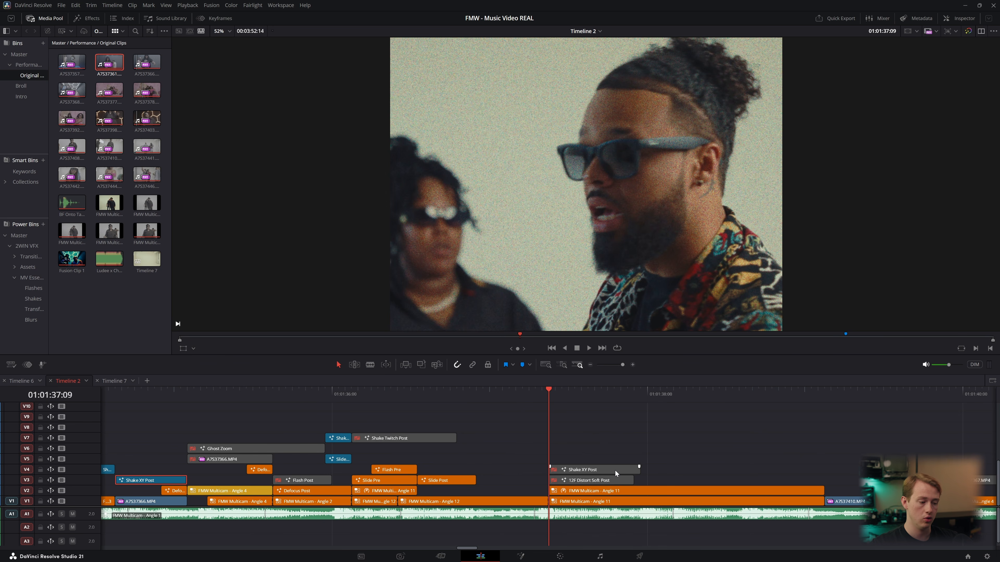
{"action": "key", "text": "space"}
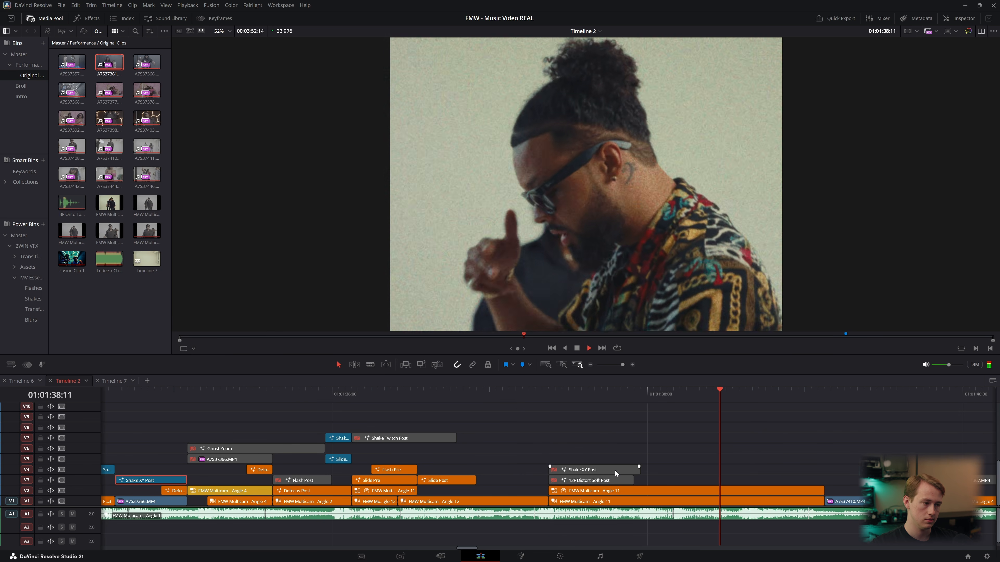
{"action": "scroll", "coordinate": [698, 463], "scroll_direction": "down", "scroll_amount": 3}
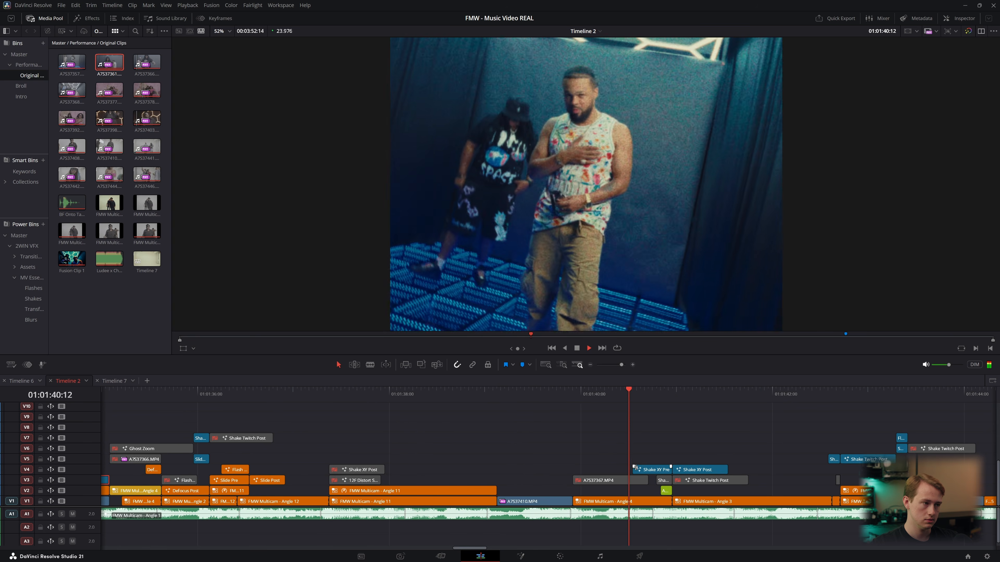
{"action": "scroll", "coordinate": [635, 467], "scroll_direction": "down", "scroll_amount": 2}
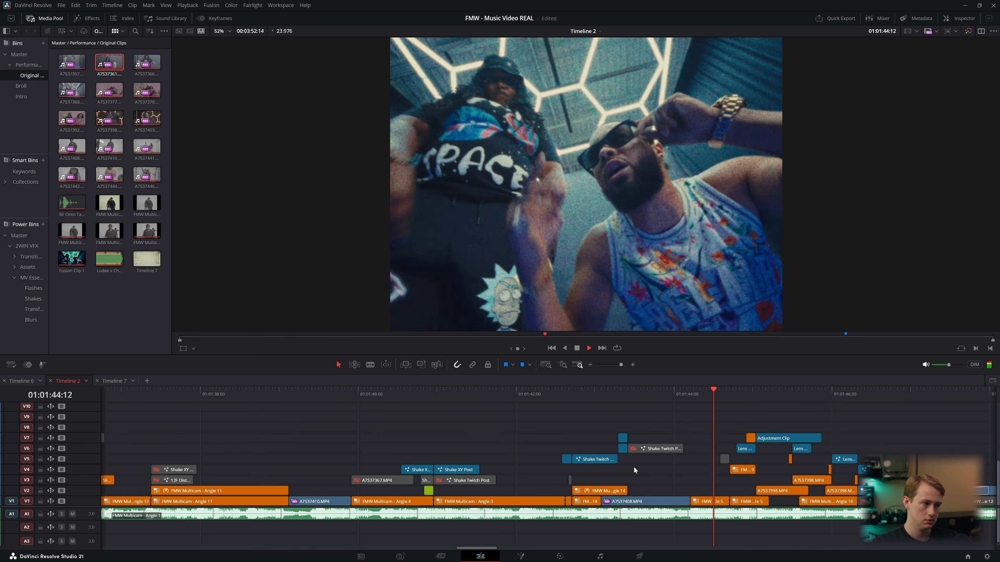
{"action": "key", "text": "space"}
Play the Lens Blur, flash and Adjustment Clip section from 01:01:44:17 to 01:01:47:06 and examine its layered clips.
{"action": "left_click", "coordinate": [729, 398]}
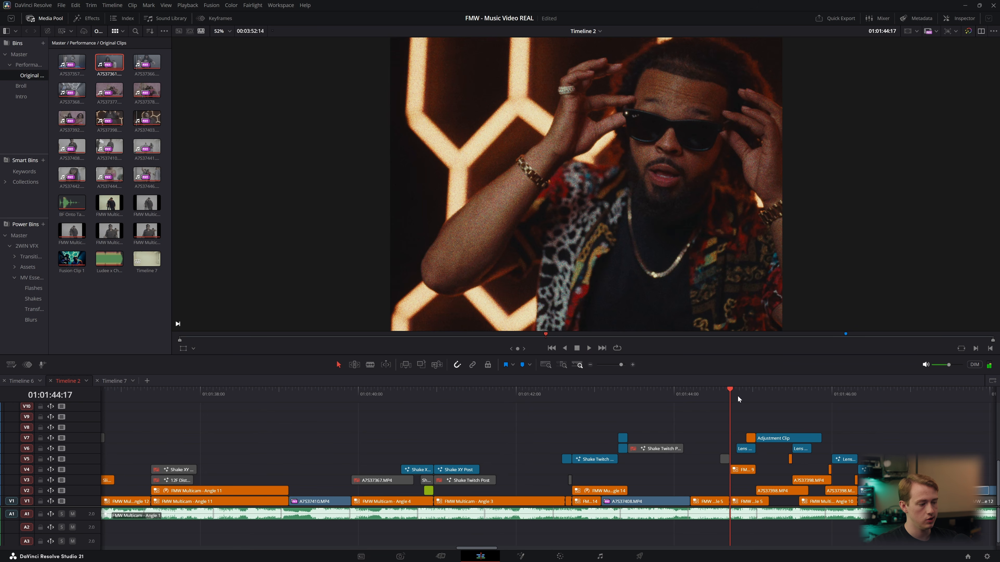
{"action": "scroll", "coordinate": [699, 445], "scroll_direction": "up", "scroll_amount": 5}
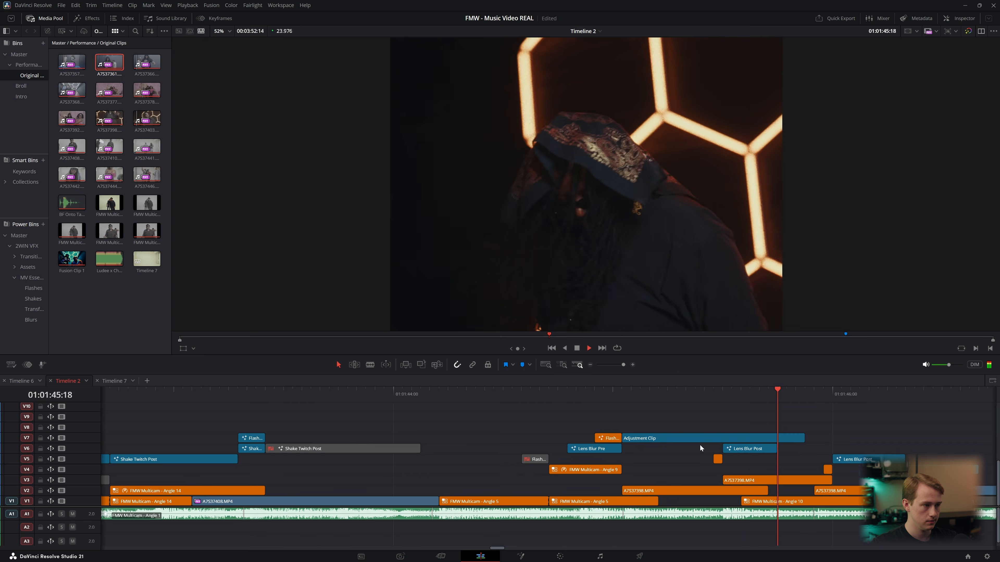
{"action": "key", "text": "space"}
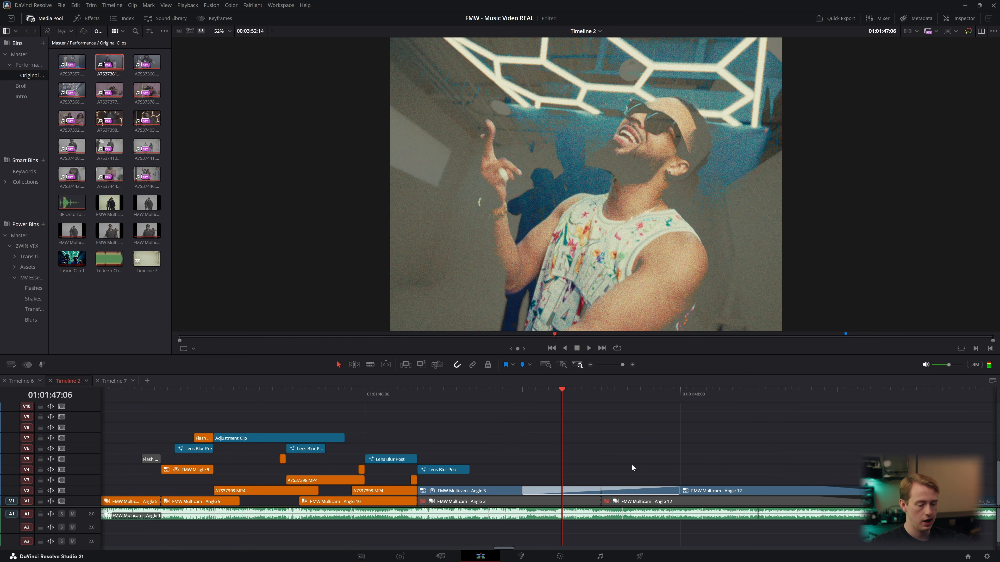
{"action": "scroll", "coordinate": [471, 457], "scroll_direction": "down", "scroll_amount": 3}
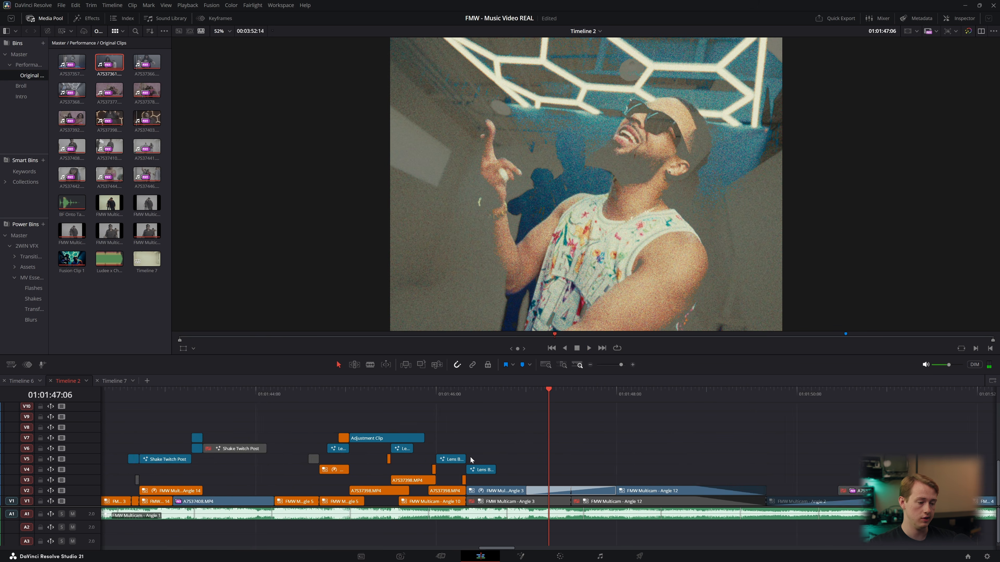
{"action": "scroll", "coordinate": [471, 456], "scroll_direction": "down", "scroll_amount": 2}
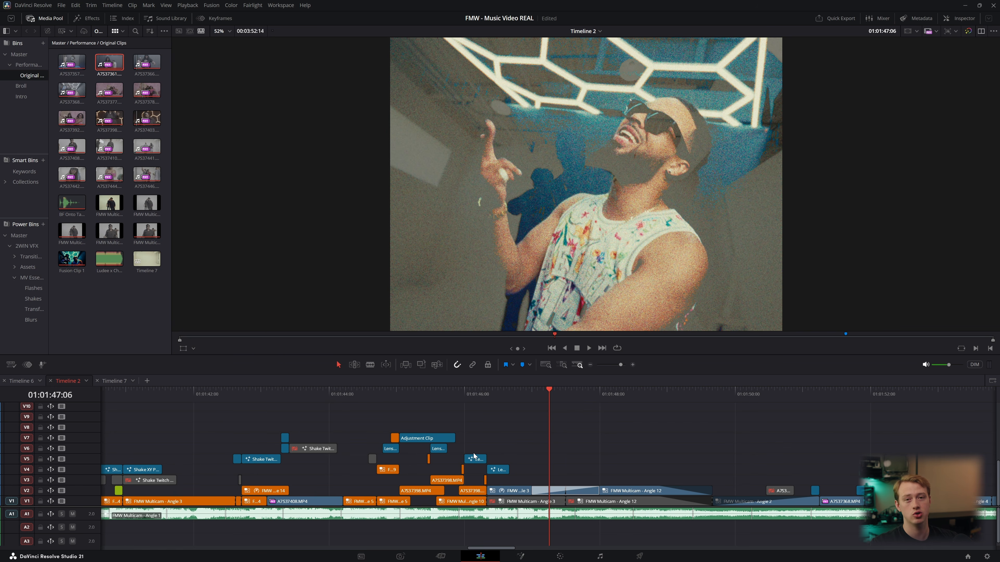
Open the Blurs presets in the MV Essentials power bin and compare them with the Lens Blur clips after 01:01:44:17.
{"action": "left_click", "coordinate": [39, 278]}
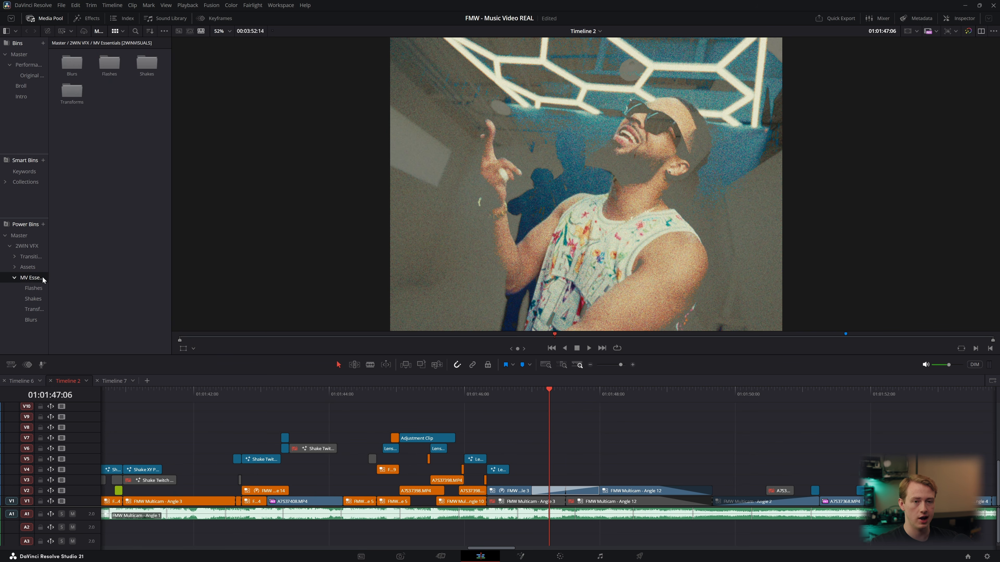
{"action": "double_click", "coordinate": [73, 63]}
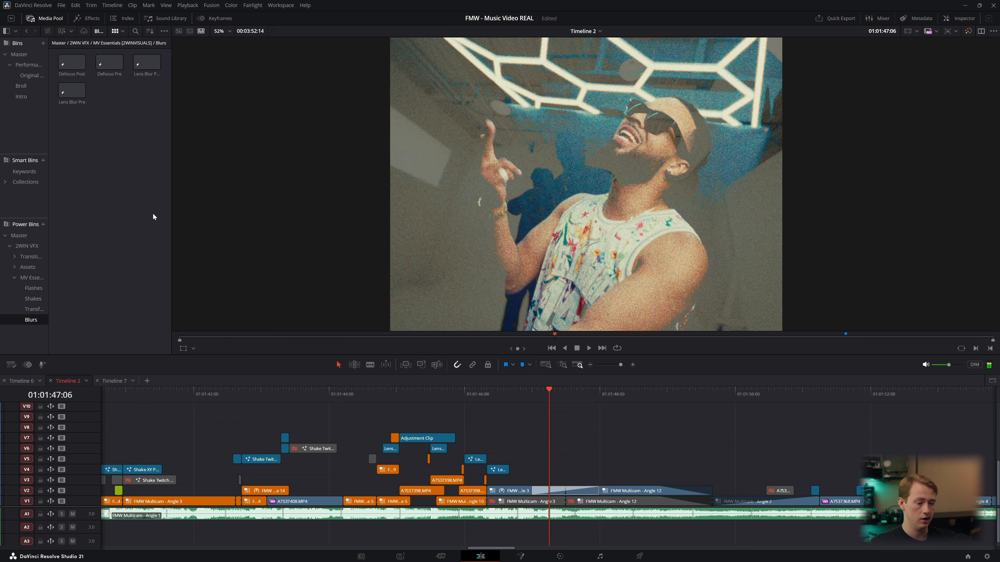
{"action": "left_click_drag", "start_coordinate": [545, 393], "coordinate": [518, 399]}
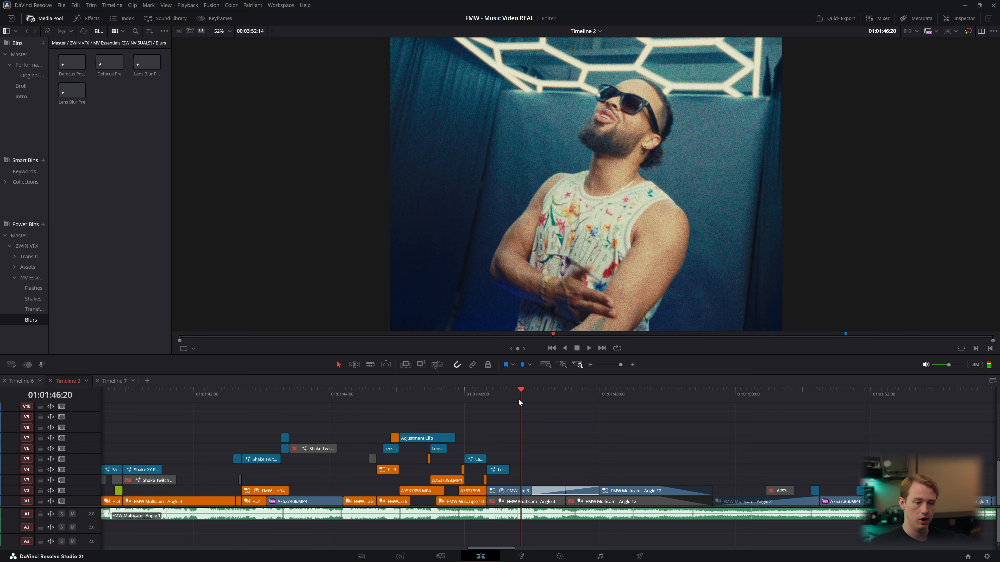
{"action": "left_click", "coordinate": [377, 394]}
{"action": "scroll", "coordinate": [383, 396], "scroll_direction": "up", "scroll_amount": 5}
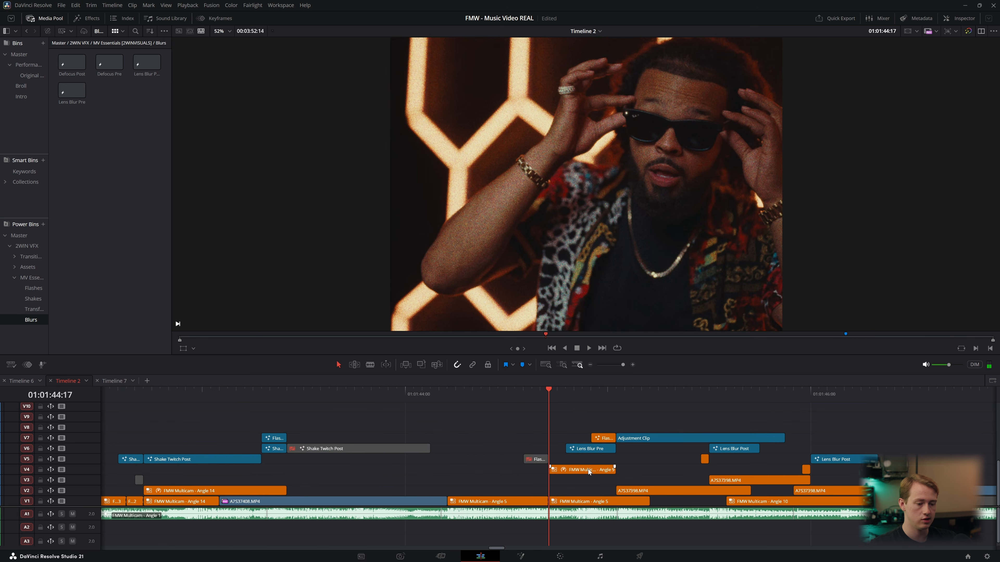
Examine the Shake Twitch Pre and Post clips over Angle 14 and A7S37408.MP4 around 01:01:43:05.
{"action": "left_click", "coordinate": [260, 393]}
{"action": "scroll", "coordinate": [454, 438], "scroll_direction": "up", "scroll_amount": 3}
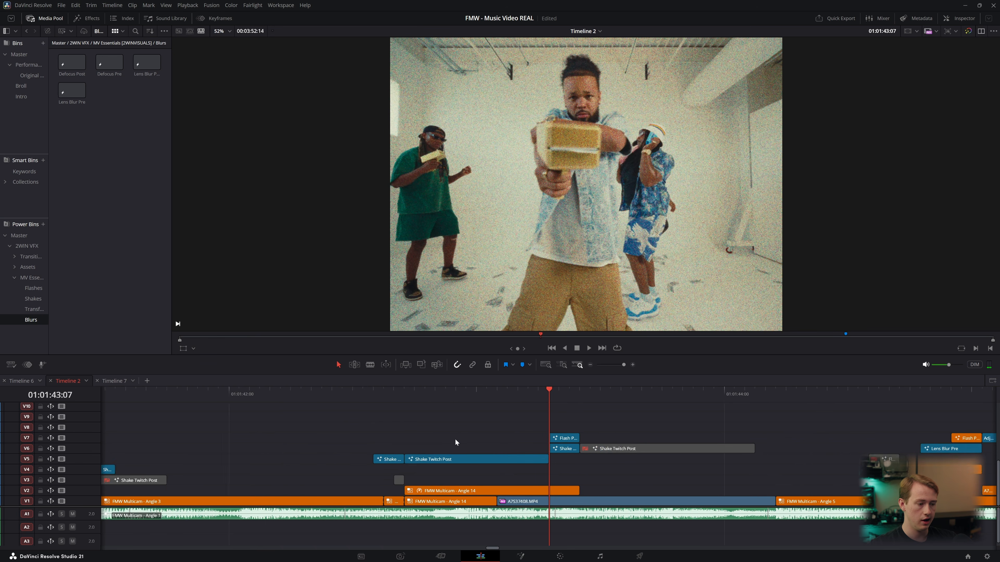
{"action": "mouse_move", "coordinate": [509, 393]}
{"action": "left_mouse_down"}
{"action": "mouse_move", "coordinate": [590, 394]}
{"action": "mouse_move", "coordinate": [520, 393]}
{"action": "left_mouse_up"}
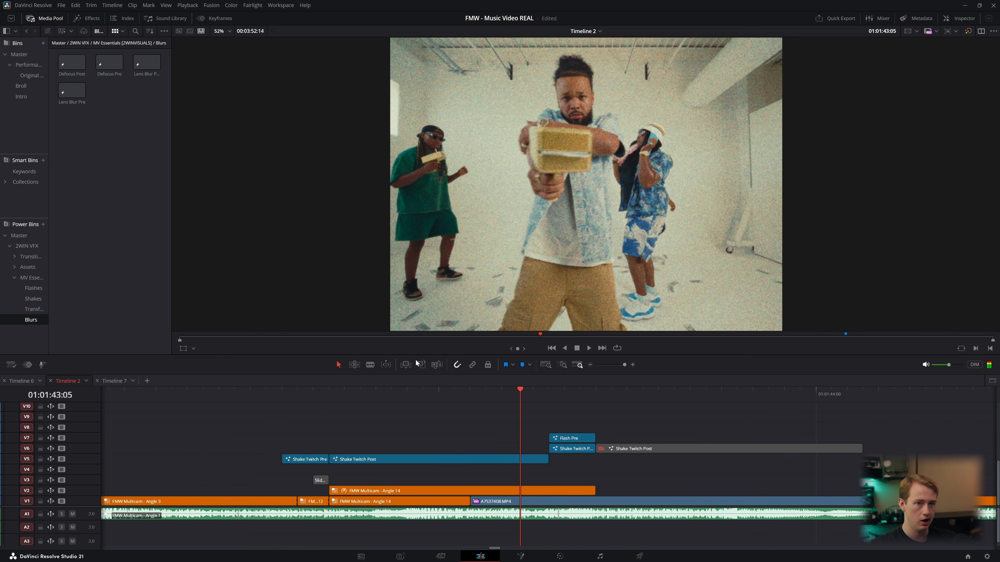
Open the Shakes power bin and try bringing its first Shake Twitch preset above the cut after 01:01:43:05.
{"action": "left_click", "coordinate": [33, 299]}
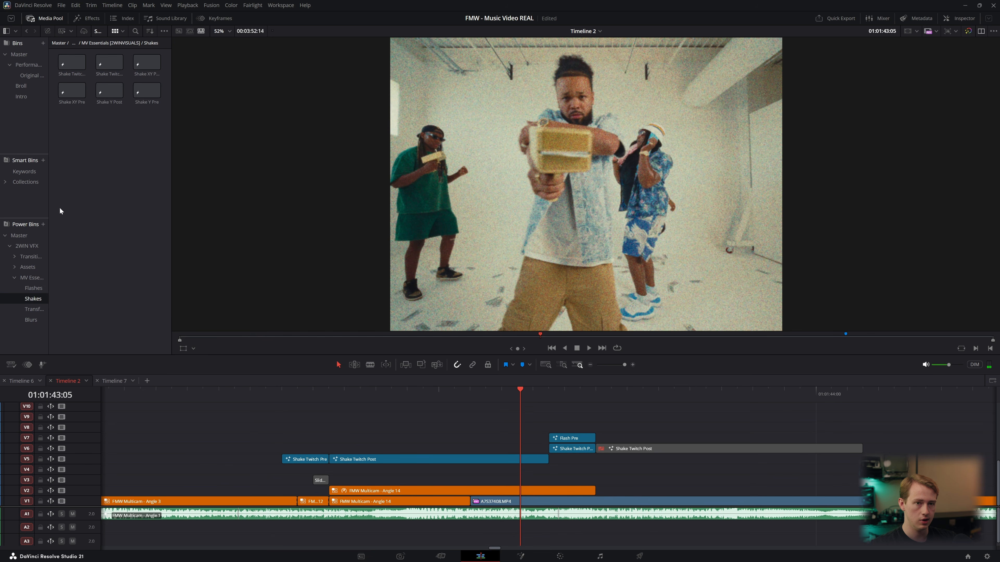
{"action": "left_click_drag", "start_coordinate": [70, 65], "coordinate": [545, 423]}
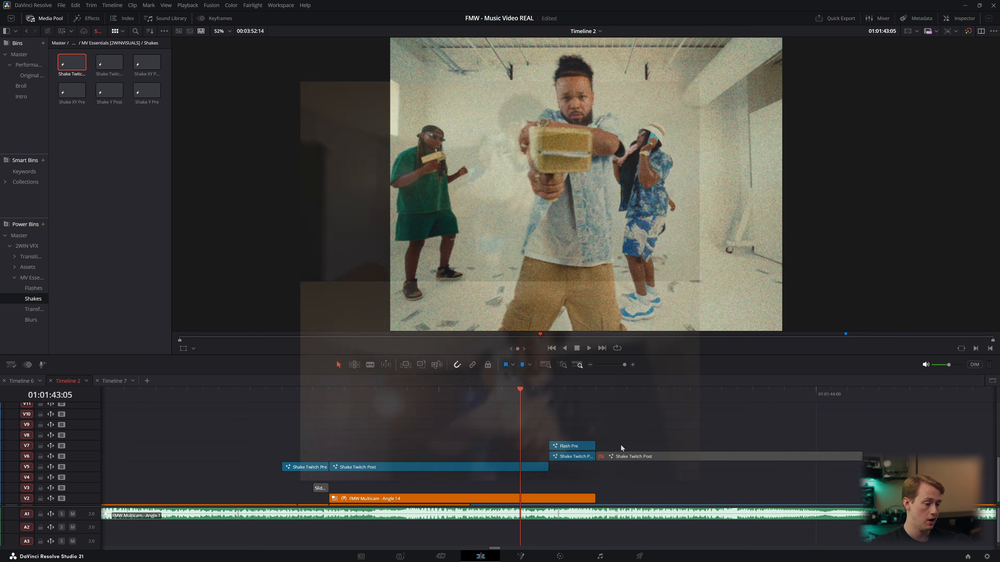
{"action": "scroll", "coordinate": [583, 458], "scroll_direction": "down", "scroll_amount": 6}
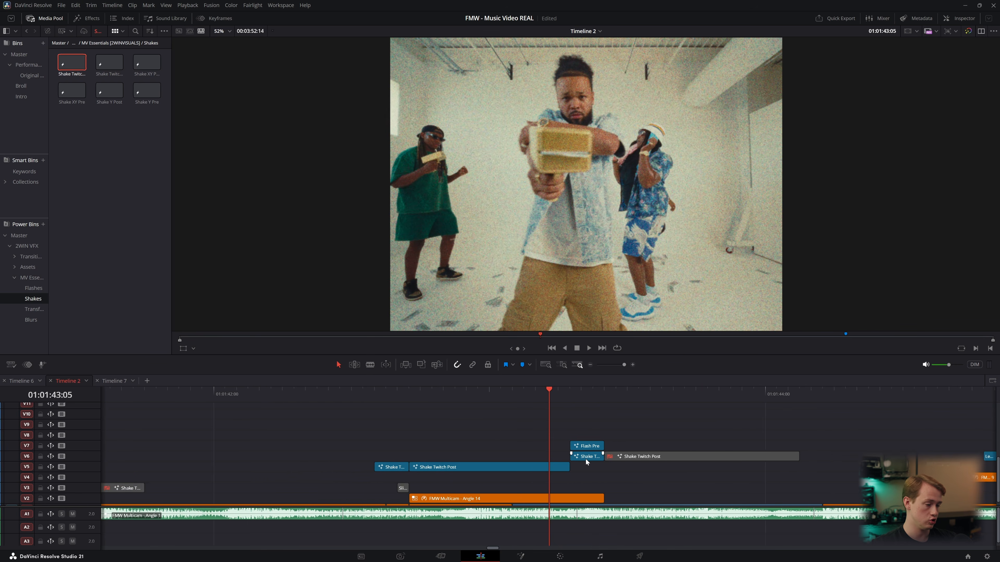
Play the Shake Twitch passage from 01:01:43:05, move on to 01:02:05:11, and survey the clip layout of the whole timeline.
{"action": "key", "text": "space"}
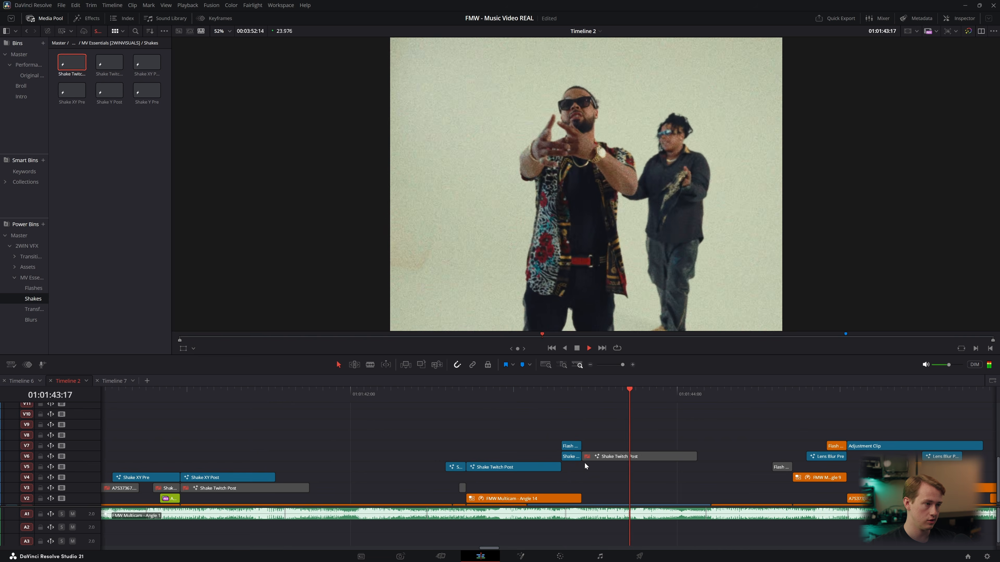
{"action": "scroll", "coordinate": [584, 463], "scroll_direction": "down", "scroll_amount": 2}
{"action": "scroll", "coordinate": [584, 462], "scroll_direction": "down", "scroll_amount": 5}
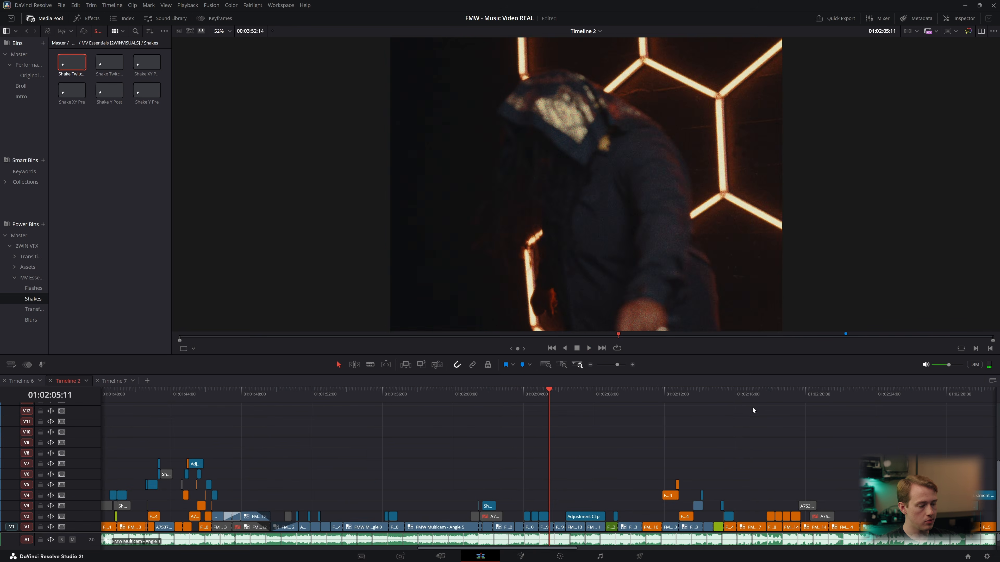
{"action": "scroll", "coordinate": [792, 415], "scroll_direction": "down", "scroll_amount": 4}
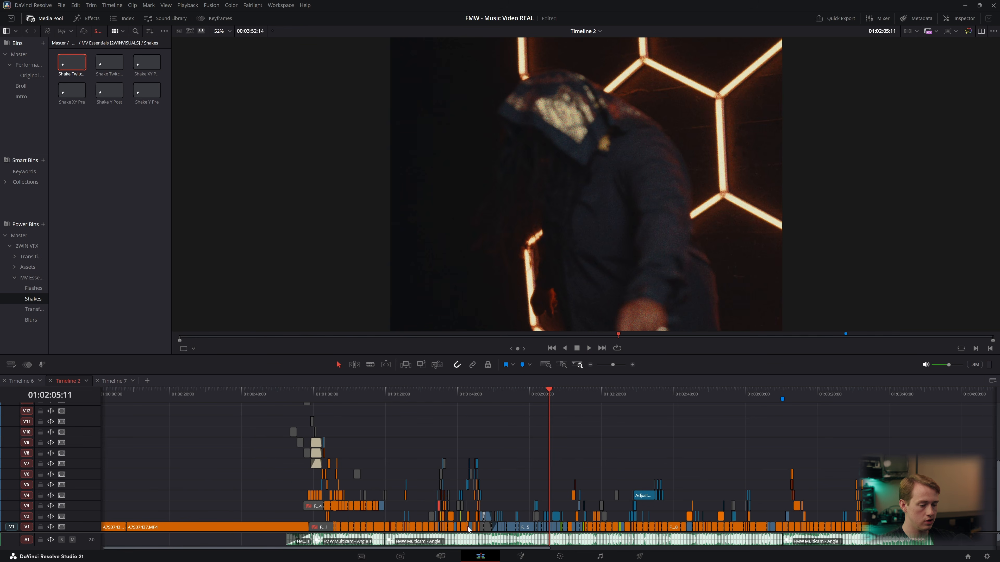
{"action": "scroll", "coordinate": [468, 529], "scroll_direction": "up", "scroll_amount": 2}
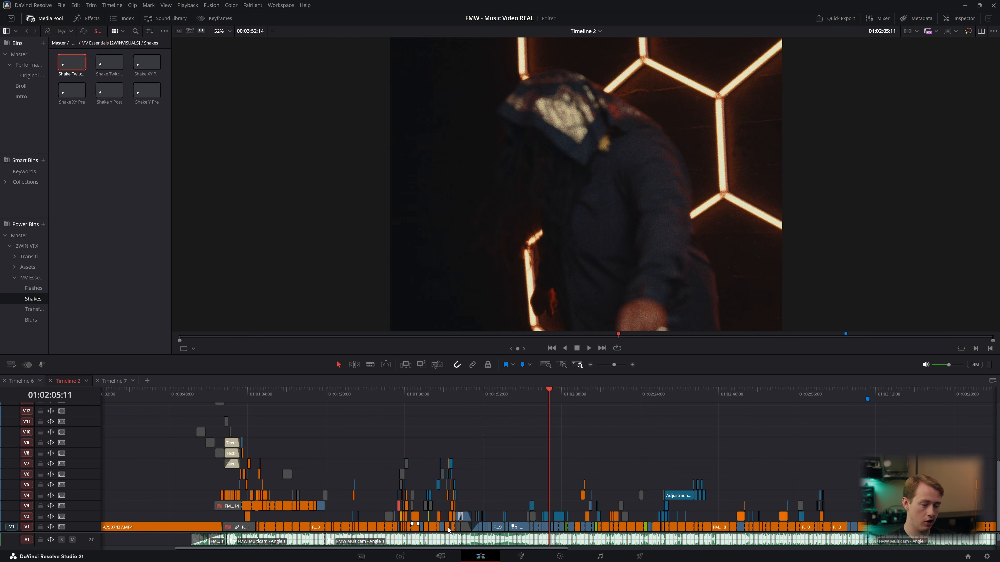
{"action": "scroll", "coordinate": [448, 530], "scroll_direction": "up", "scroll_amount": 5}
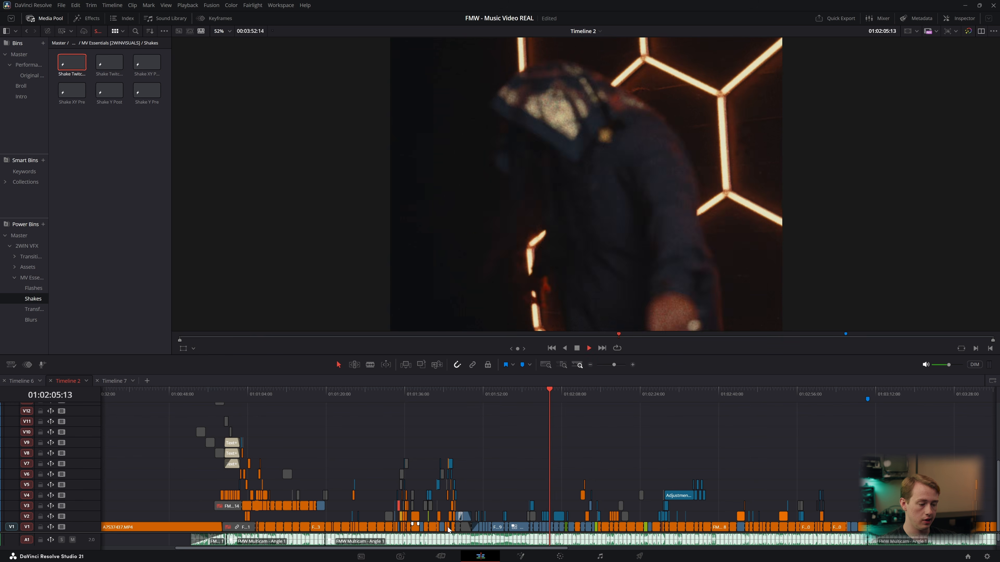
Play the run of short B-roll clips over Angle 8 and Angle 14 from 01:02:17:19 to about 01:02:22.
{"action": "left_click", "coordinate": [728, 391]}
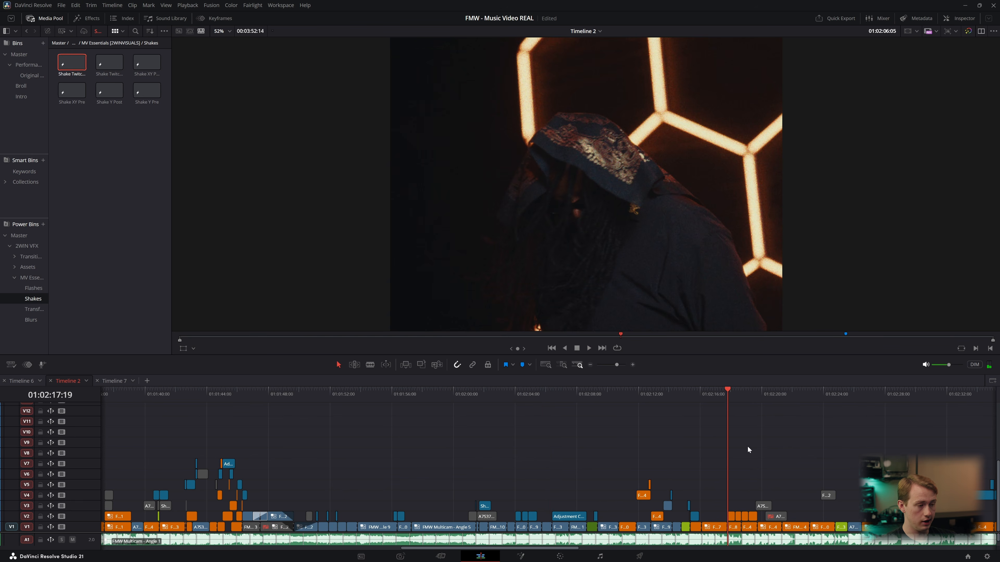
{"action": "scroll", "coordinate": [689, 469], "scroll_direction": "up", "scroll_amount": 5}
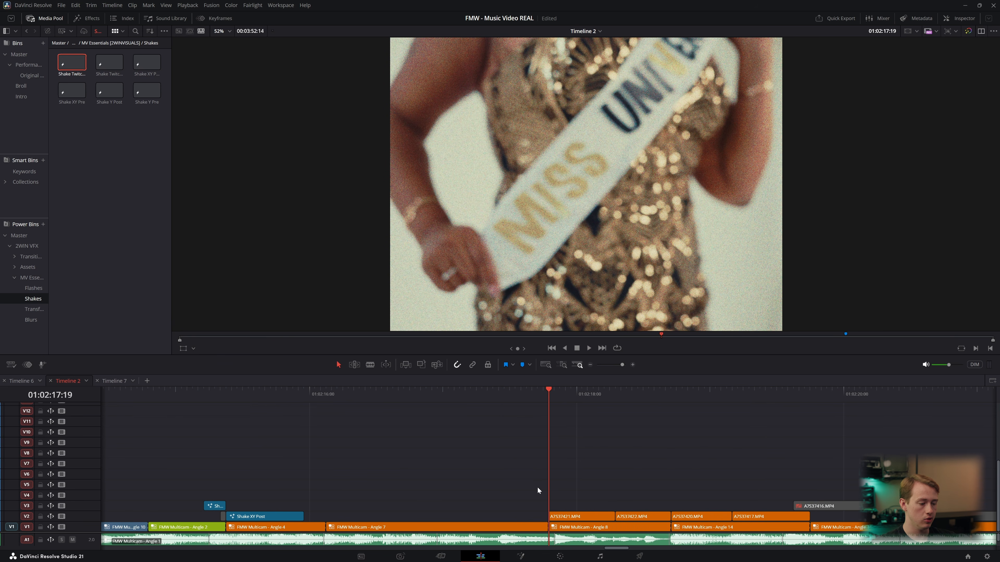
{"action": "key", "text": "space"}
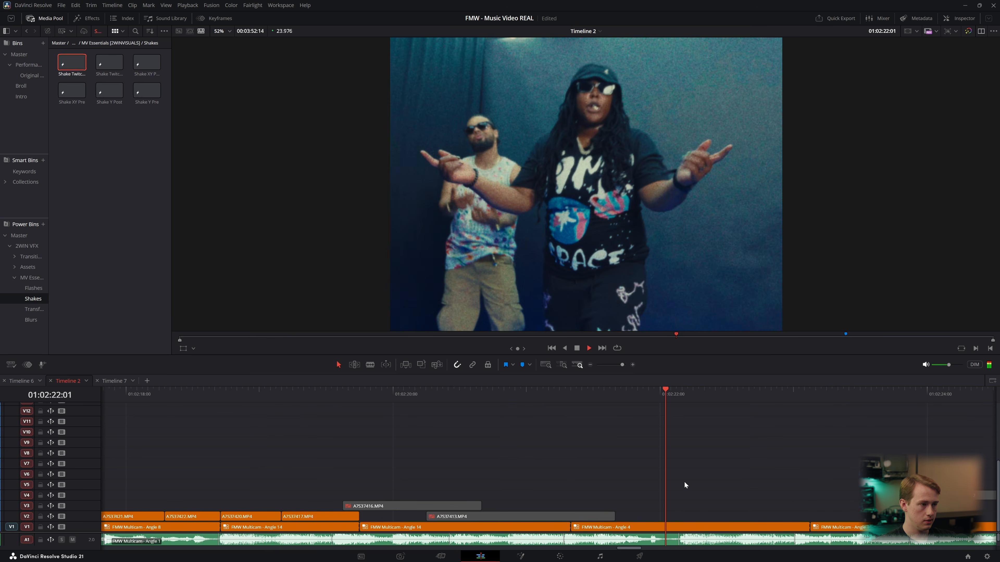
{"action": "scroll", "coordinate": [423, 454], "scroll_direction": "down", "scroll_amount": 3}
{"action": "key", "text": "space"}
Disable Dynamic Zoom on the FMW Multicam - Angle 14 clip starting at 01:02:19:18 and preview it without the movement.
{"action": "left_click_drag", "start_coordinate": [261, 392], "coordinate": [277, 392]}
{"action": "left_click", "coordinate": [322, 527]}
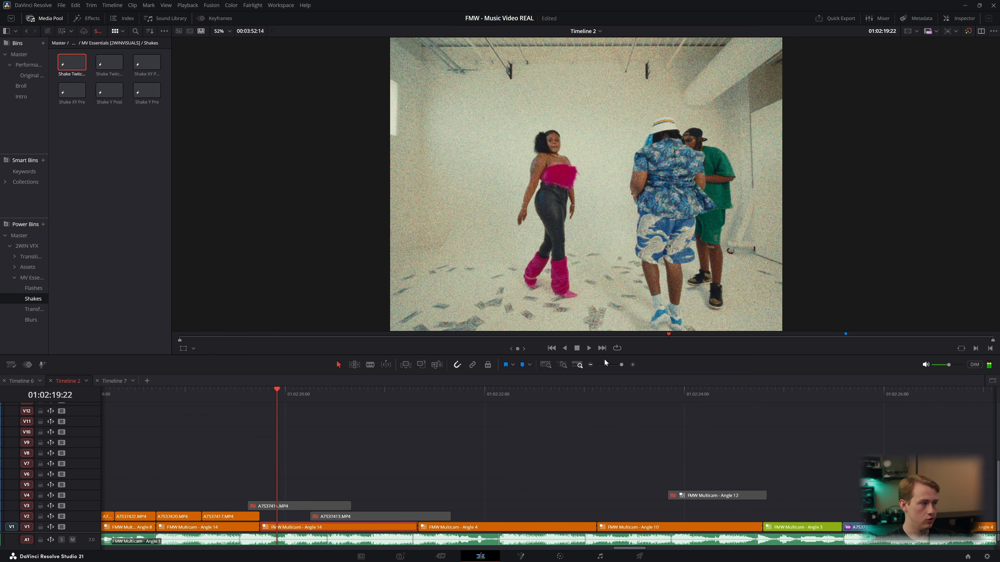
{"action": "left_click", "coordinate": [961, 18]}
{"action": "left_click", "coordinate": [846, 173]}
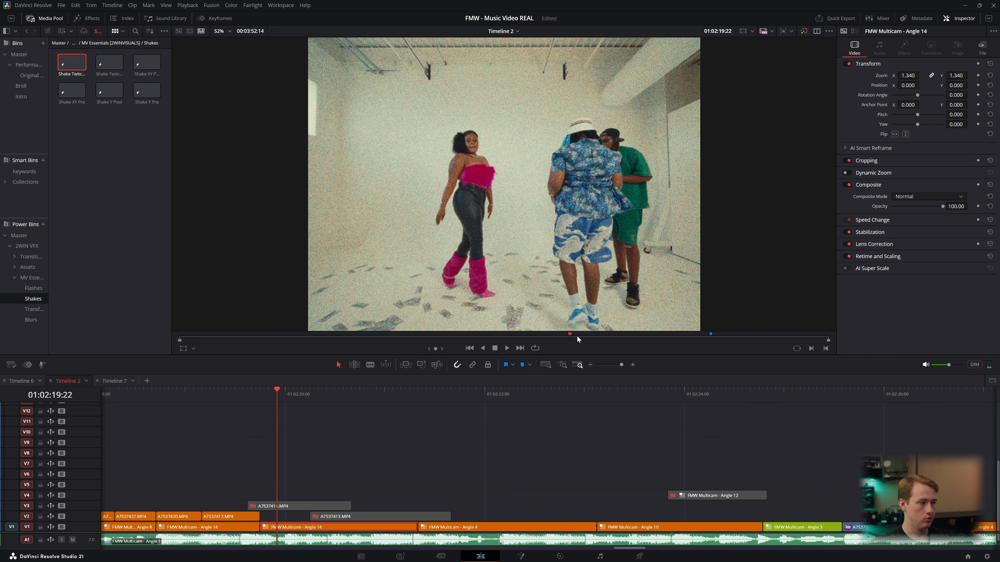
{"action": "left_click", "coordinate": [262, 395]}
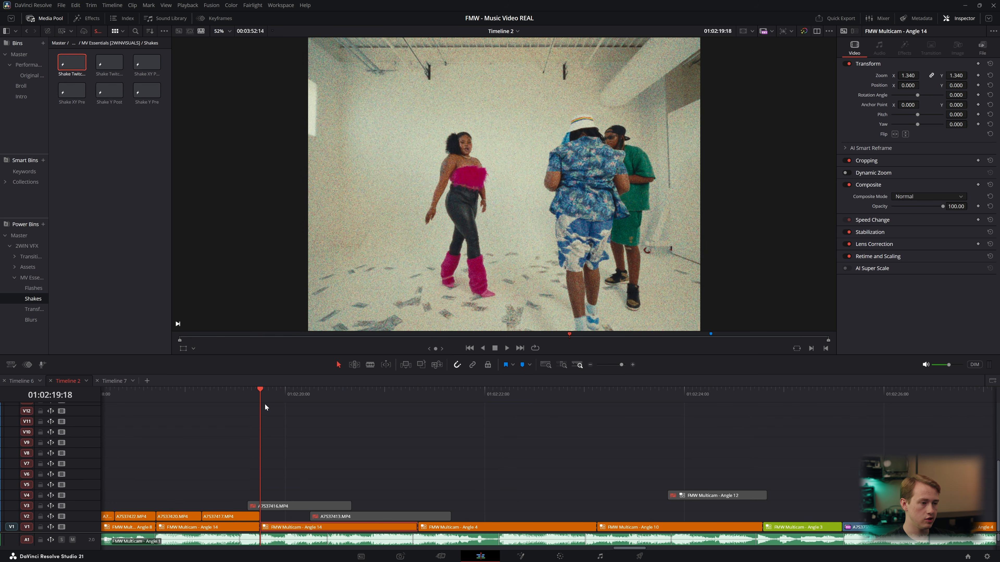
{"action": "key", "text": "space"}
{"action": "key", "text": "space"}
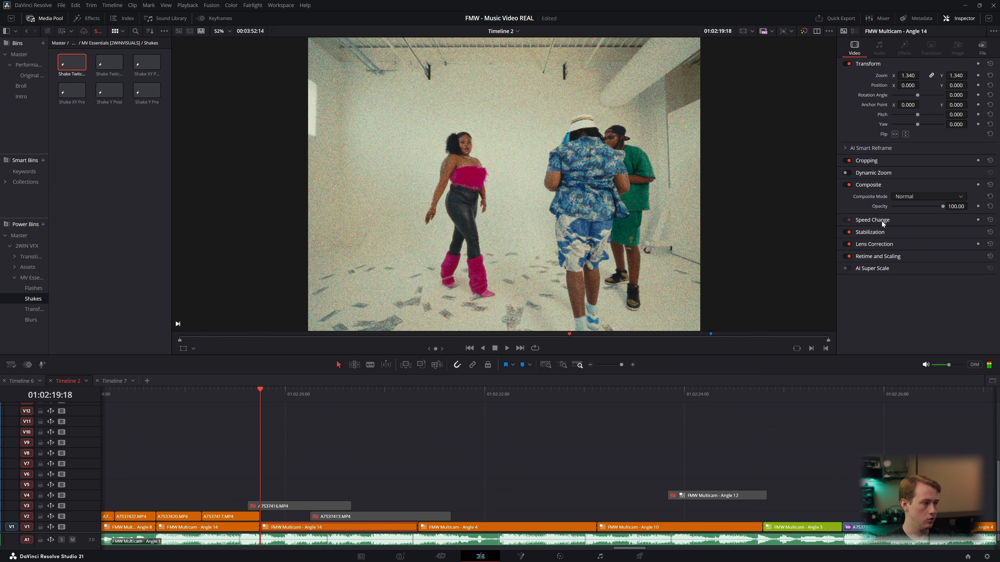
Re-enable Dynamic Zoom on the Angle 14 clip and play from 01:02:19:18 to about 01:02:24.
{"action": "left_click", "coordinate": [848, 174]}
{"action": "key", "text": "space"}
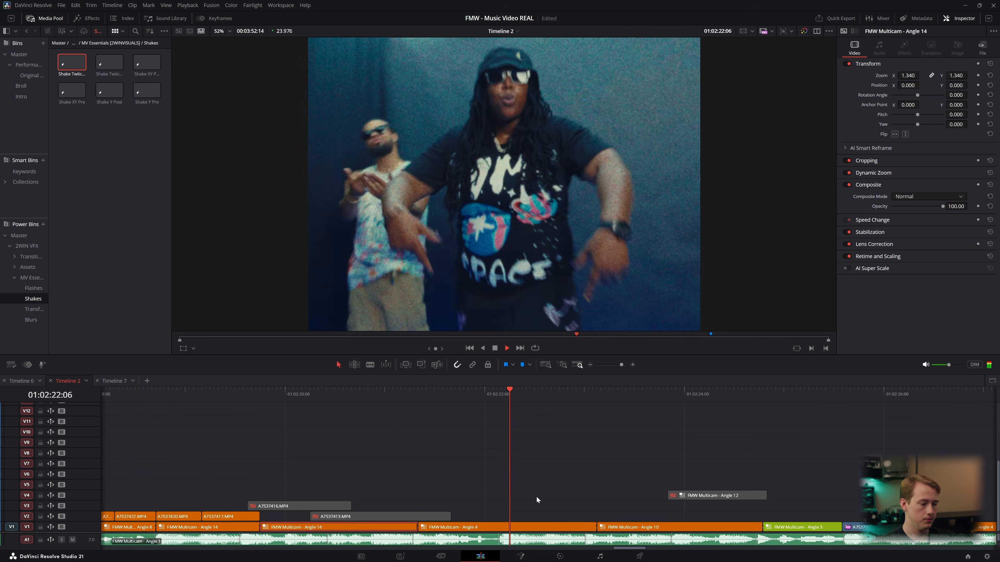
{"action": "scroll", "coordinate": [536, 496], "scroll_direction": "down", "scroll_amount": 5}
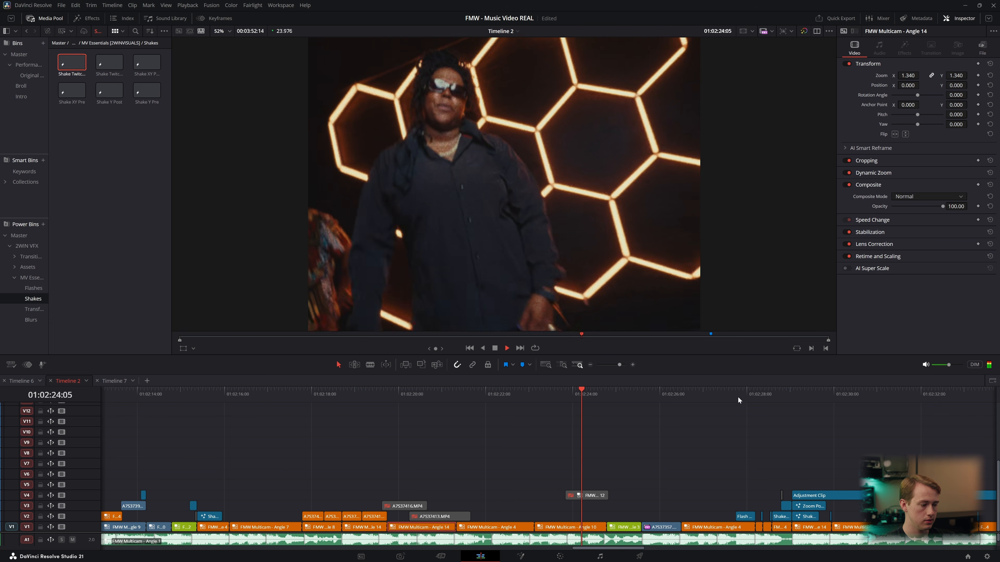
Play from about 01:02:27 through the Shake and Zoom clips and into the long Adjustment Clip section.
{"action": "left_click", "coordinate": [724, 397]}
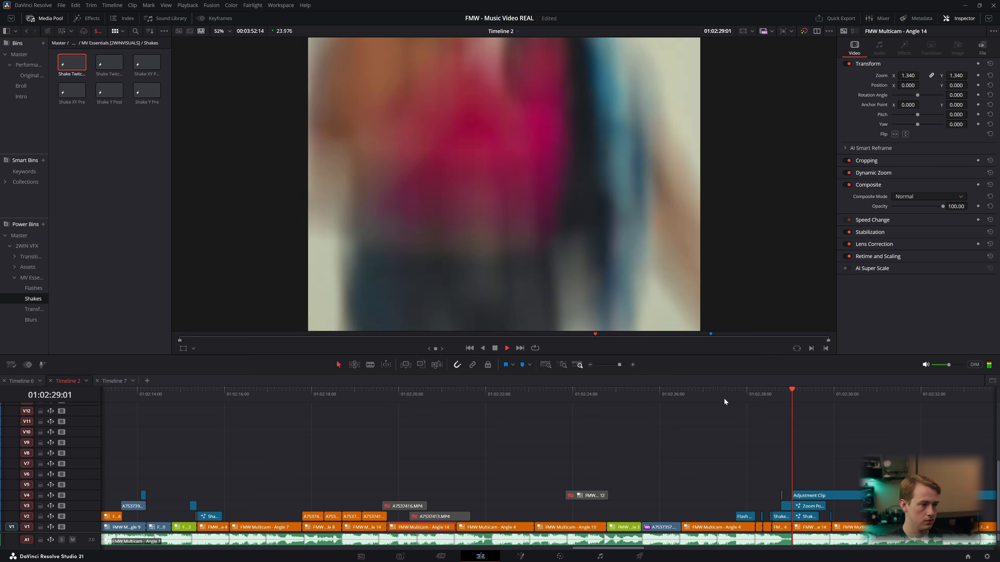
{"action": "scroll", "coordinate": [678, 455], "scroll_direction": "down", "scroll_amount": 10}
{"action": "scroll", "coordinate": [608, 463], "scroll_direction": "up", "scroll_amount": 7}
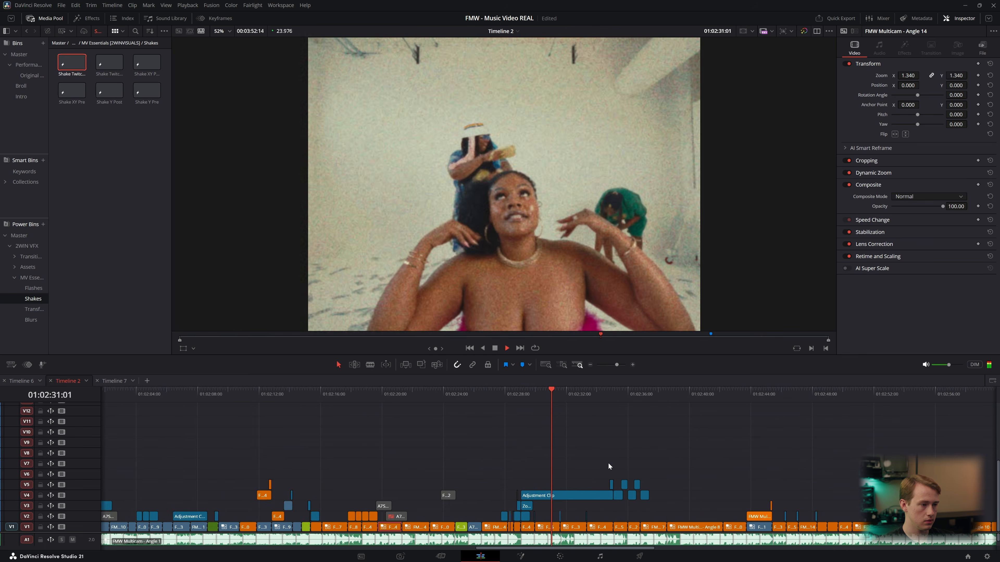